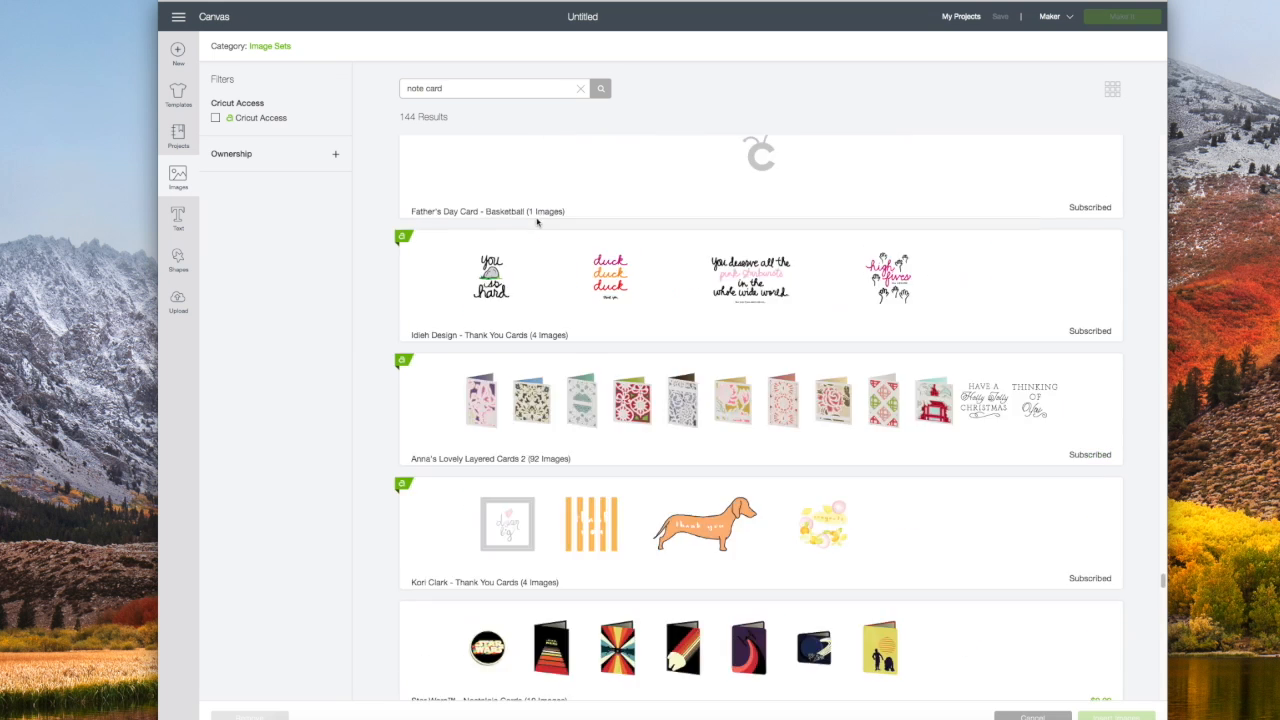
Replace the current image set search with "cricut craftroom" and run the search.
{"action": "double_click", "coordinate": [446, 91]}
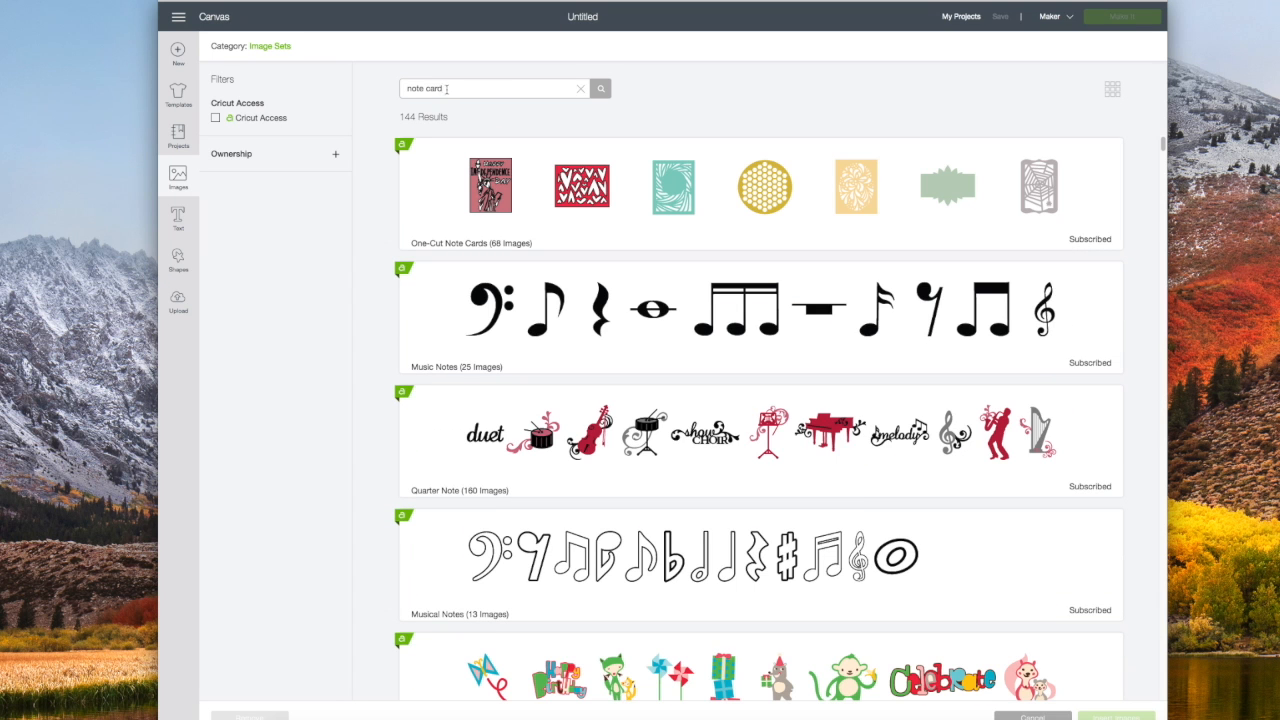
{"action": "left_click", "coordinate": [580, 88]}
{"action": "left_click", "coordinate": [524, 90]}
{"action": "type", "text": "cricu"}
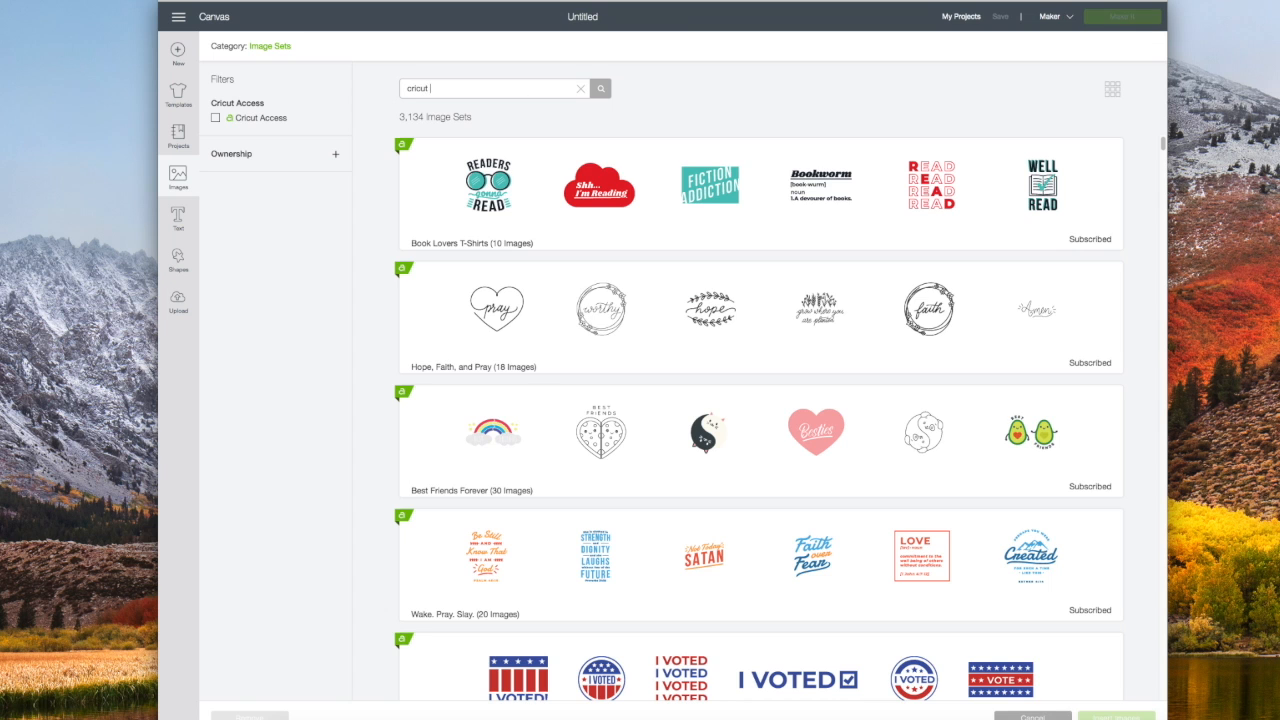
{"action": "key", "text": "Return"}
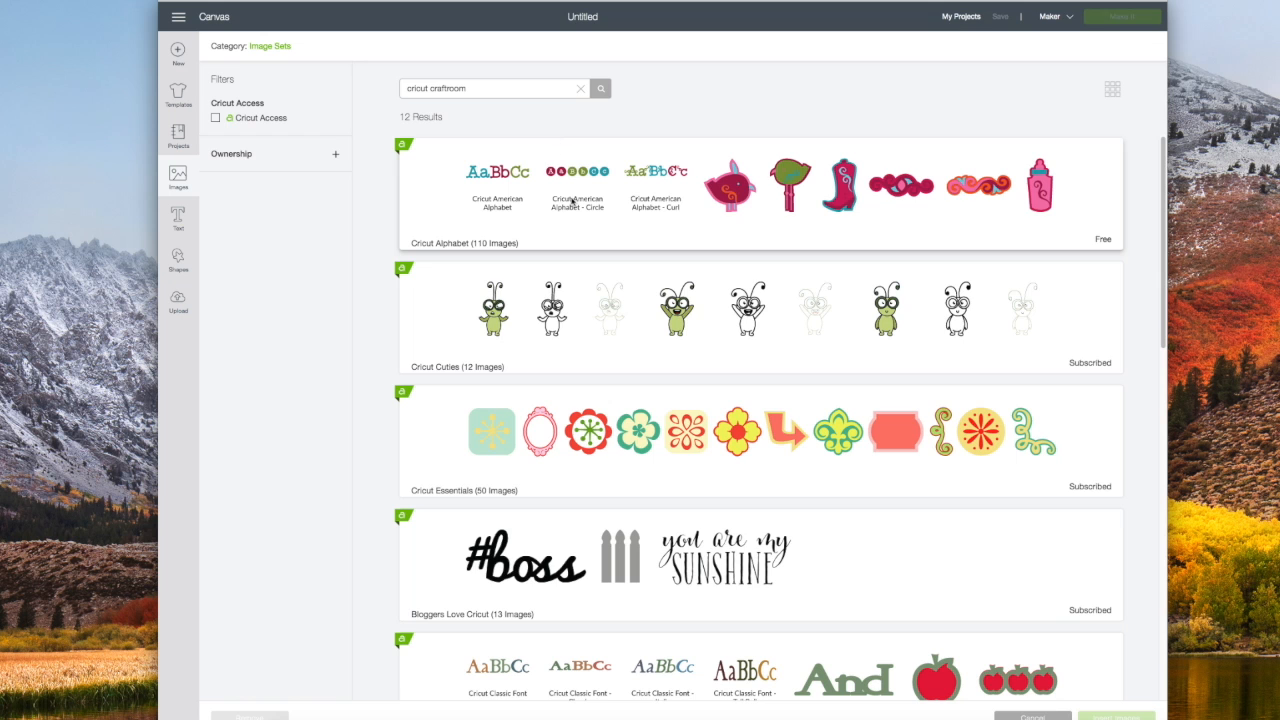
Open the Cricut Craft Room Basics image set and select the teal scalloped circle.
{"action": "scroll", "coordinate": [574, 245], "scroll_direction": "down", "scroll_amount": 3}
{"action": "scroll", "coordinate": [570, 255], "scroll_direction": "down", "scroll_amount": 4}
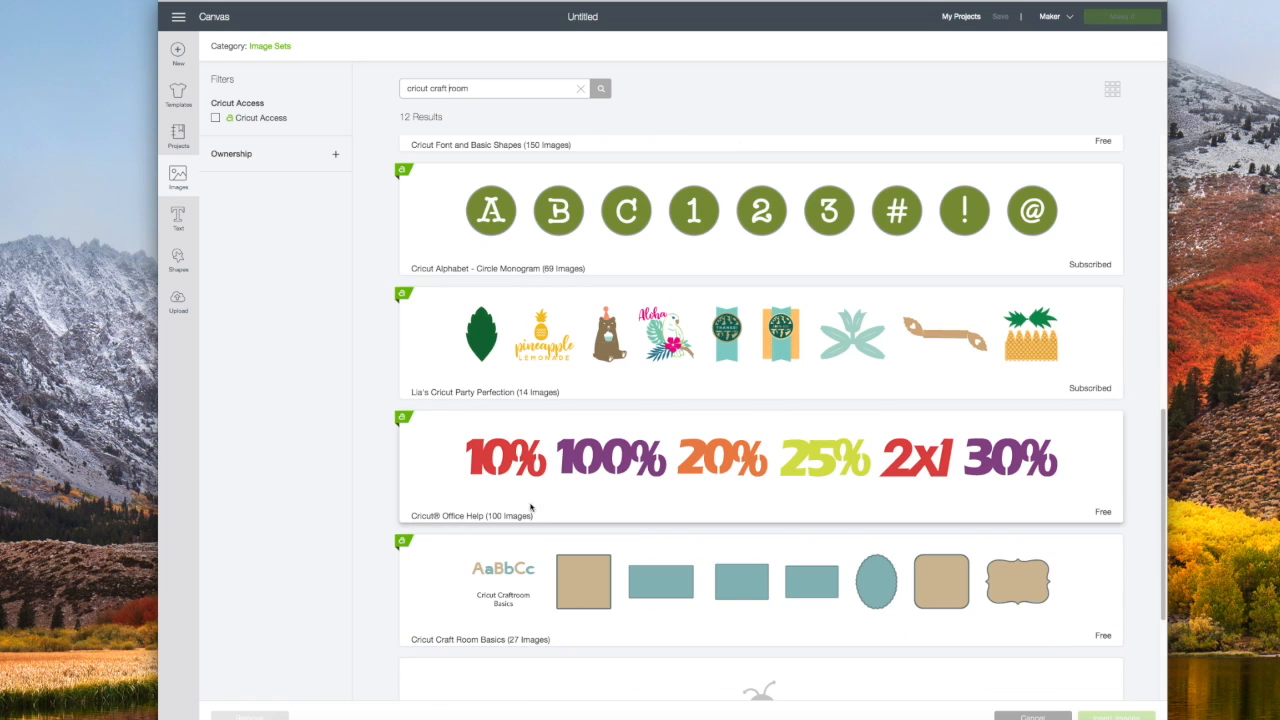
{"action": "left_click", "coordinate": [547, 557]}
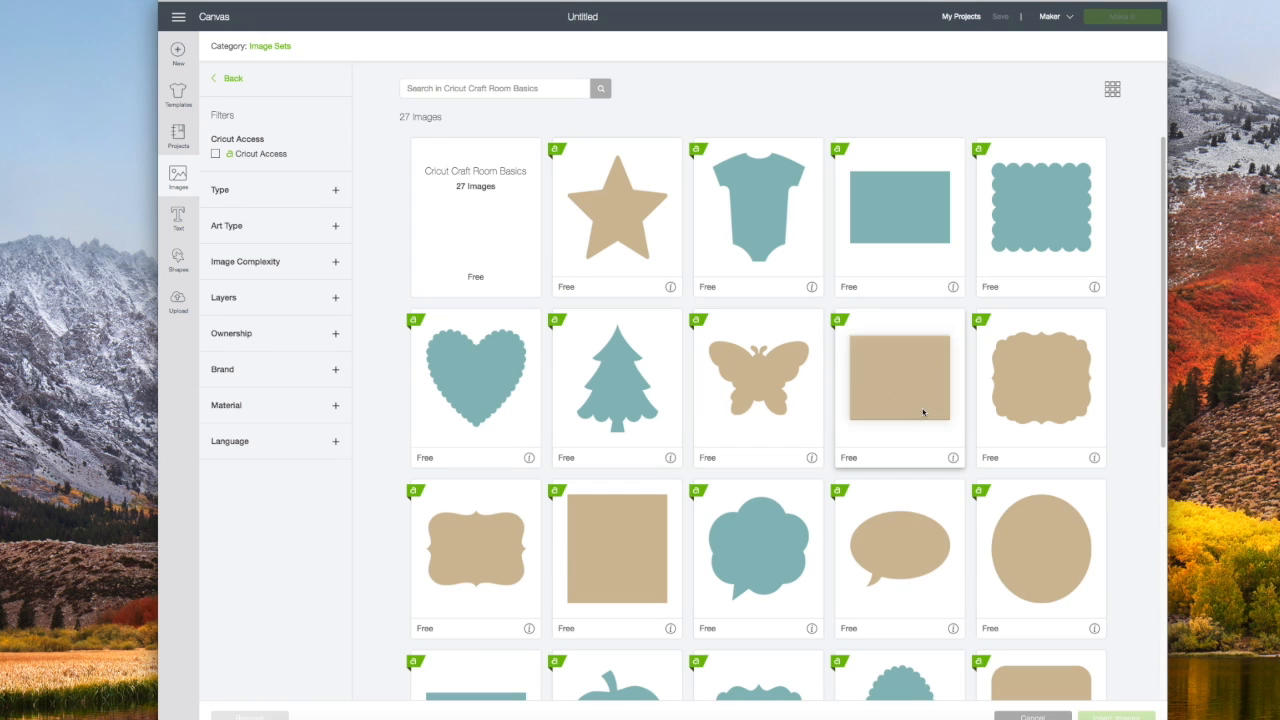
{"action": "scroll", "coordinate": [963, 440], "scroll_direction": "down", "scroll_amount": 5}
{"action": "left_click", "coordinate": [514, 436]}
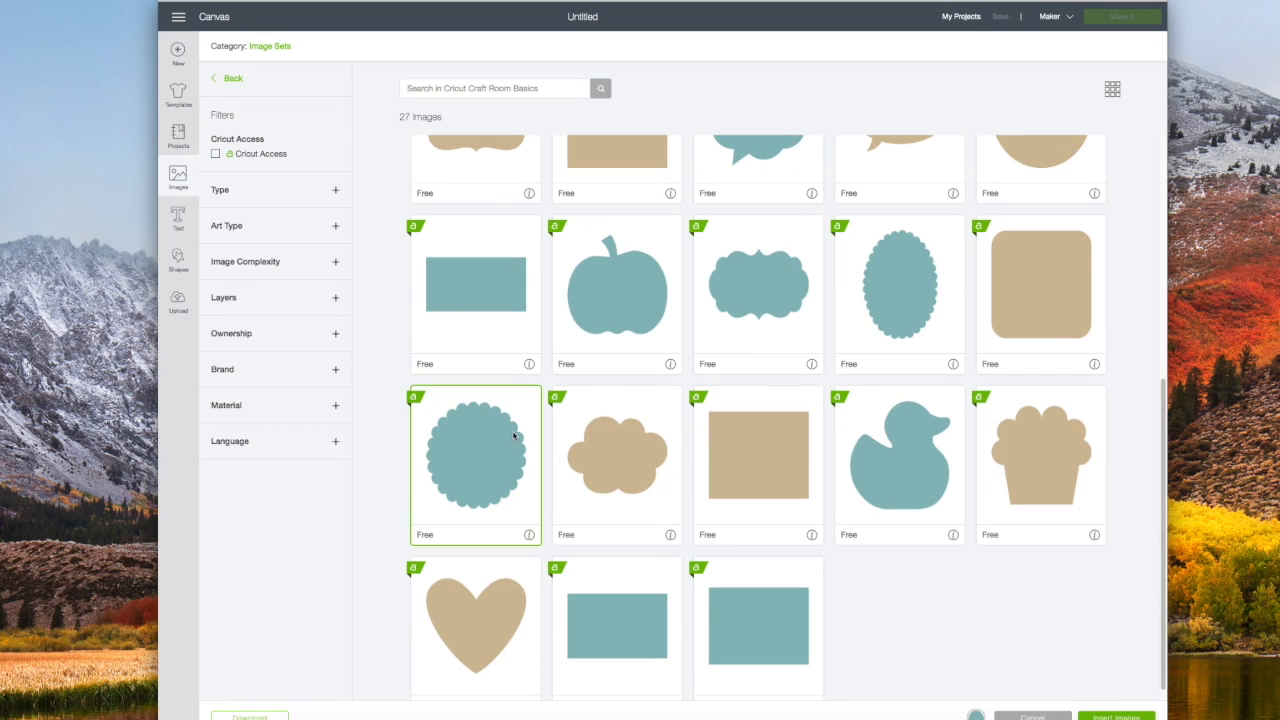
{"action": "left_click", "coordinate": [554, 87]}
{"action": "type", "text": "patr"}
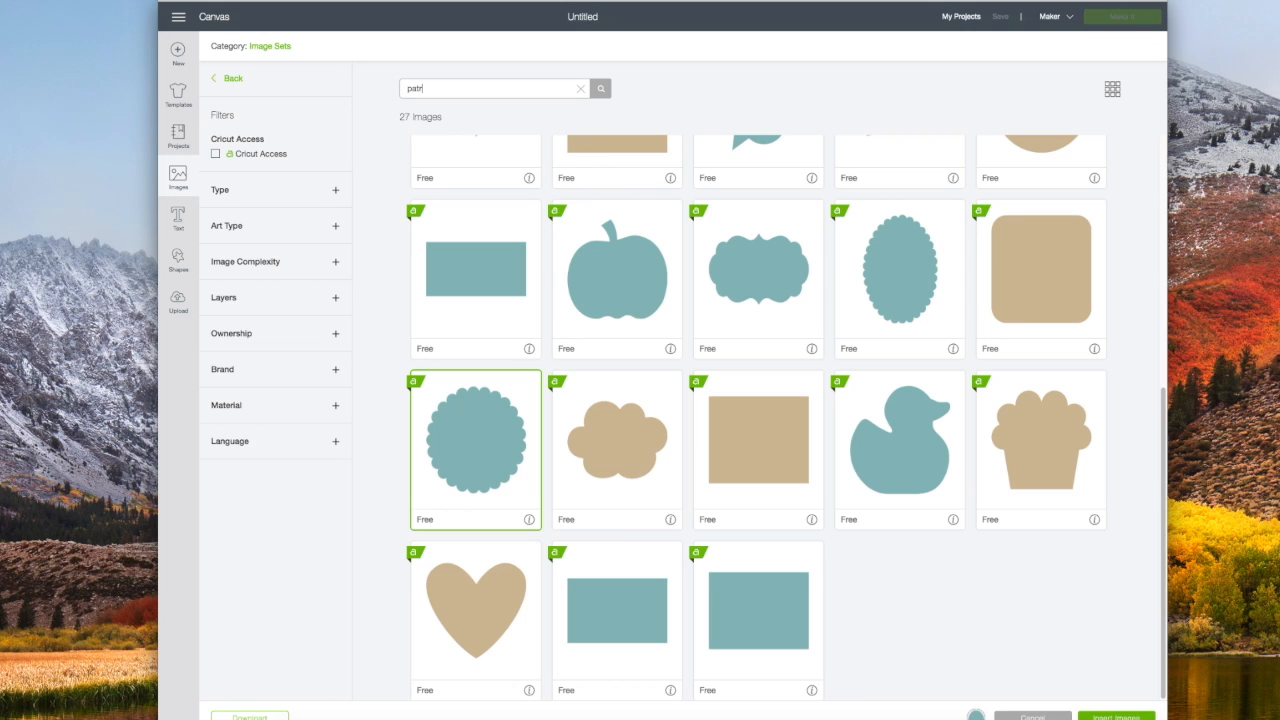
{"action": "key", "text": "BackSpace"}
{"action": "key", "text": "BackSpace"}
{"action": "key", "text": "BackSpace"}
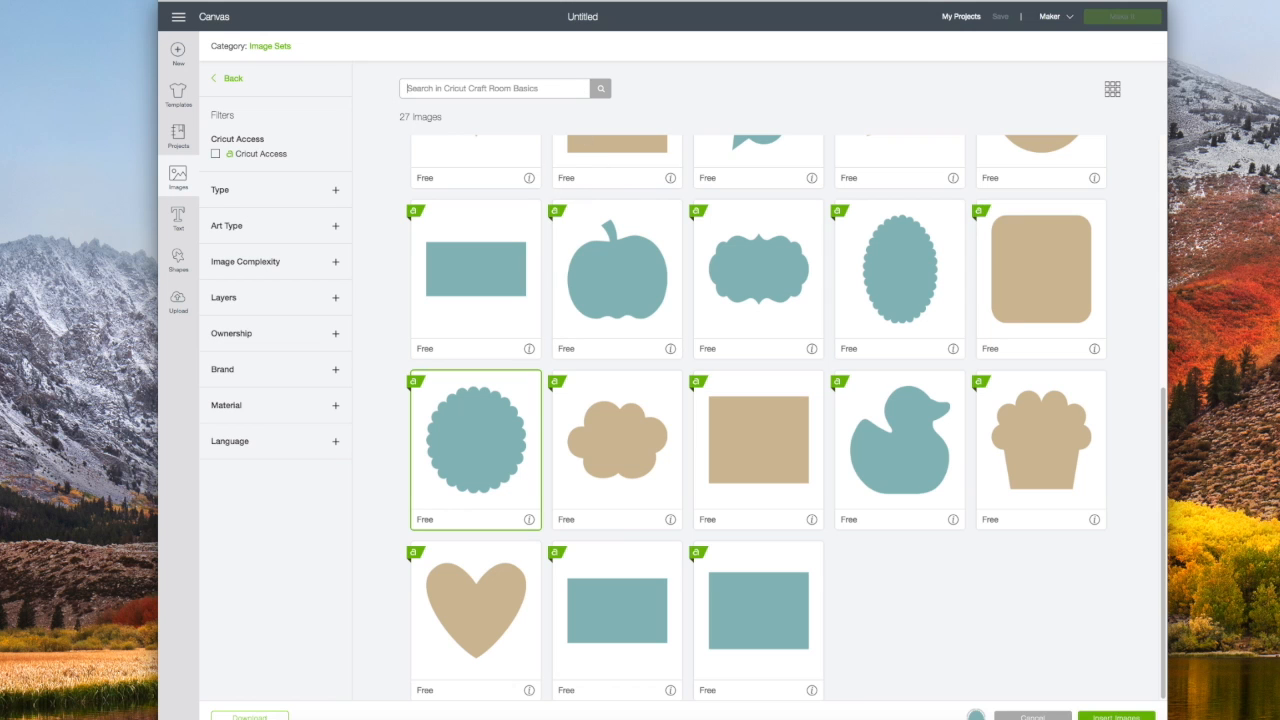
Return to the image sets, search for "party icons" and select the balloon in the Party Icons set.
{"action": "left_click", "coordinate": [233, 80]}
{"action": "double_click", "coordinate": [464, 88]}
{"action": "left_click", "coordinate": [468, 88]}
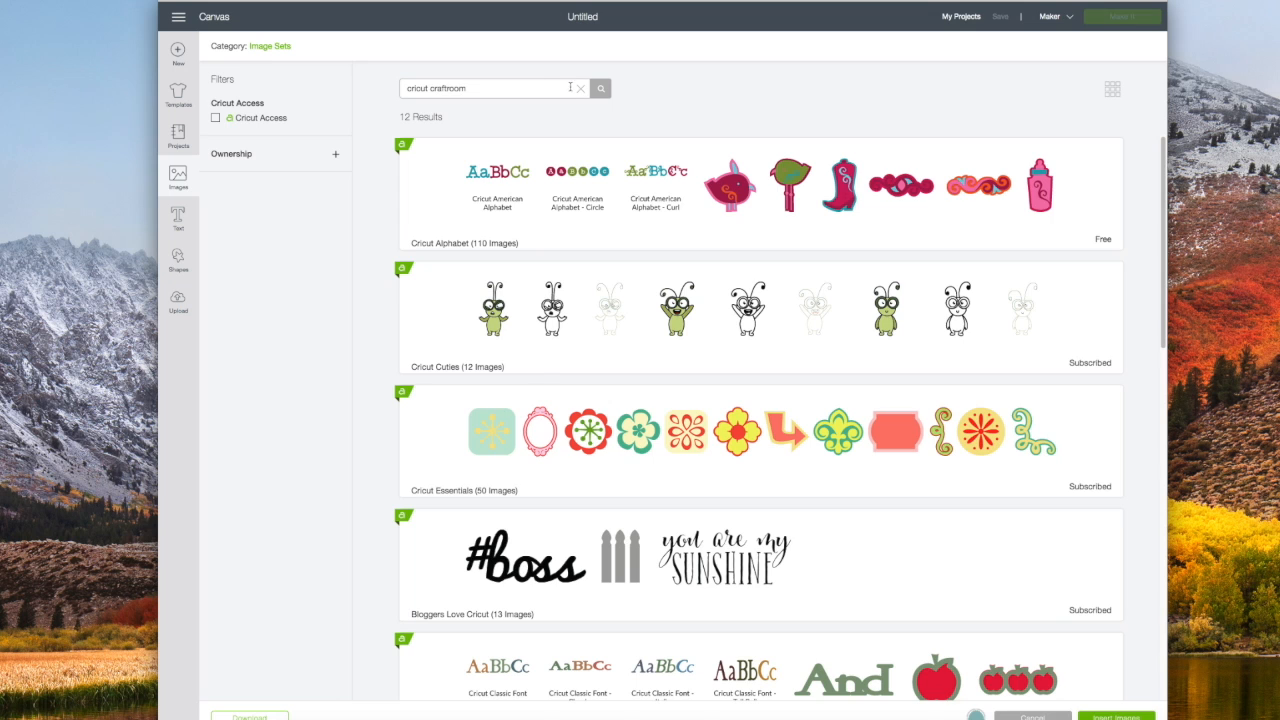
{"action": "left_click", "coordinate": [580, 88]}
{"action": "left_click", "coordinate": [586, 90]}
{"action": "type", "text": "part"}
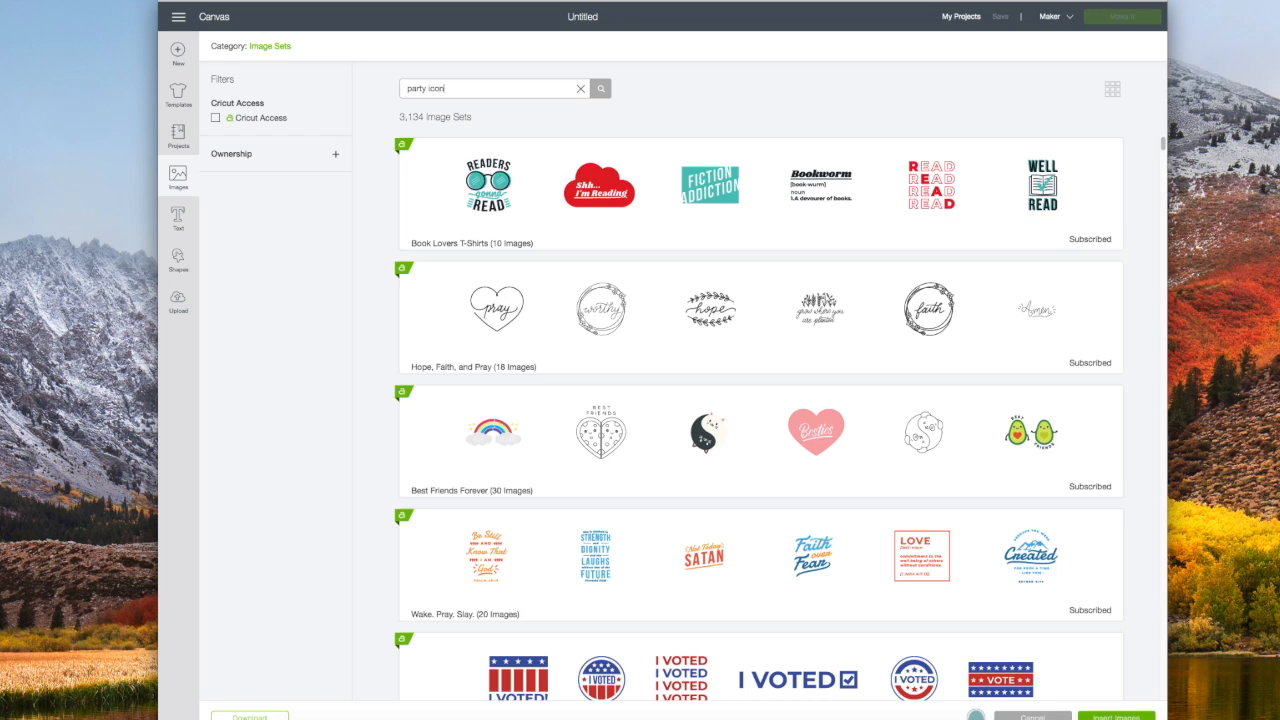
{"action": "type", "text": "y icon"}
{"action": "key", "text": "Return"}
{"action": "left_click", "coordinate": [677, 180]}
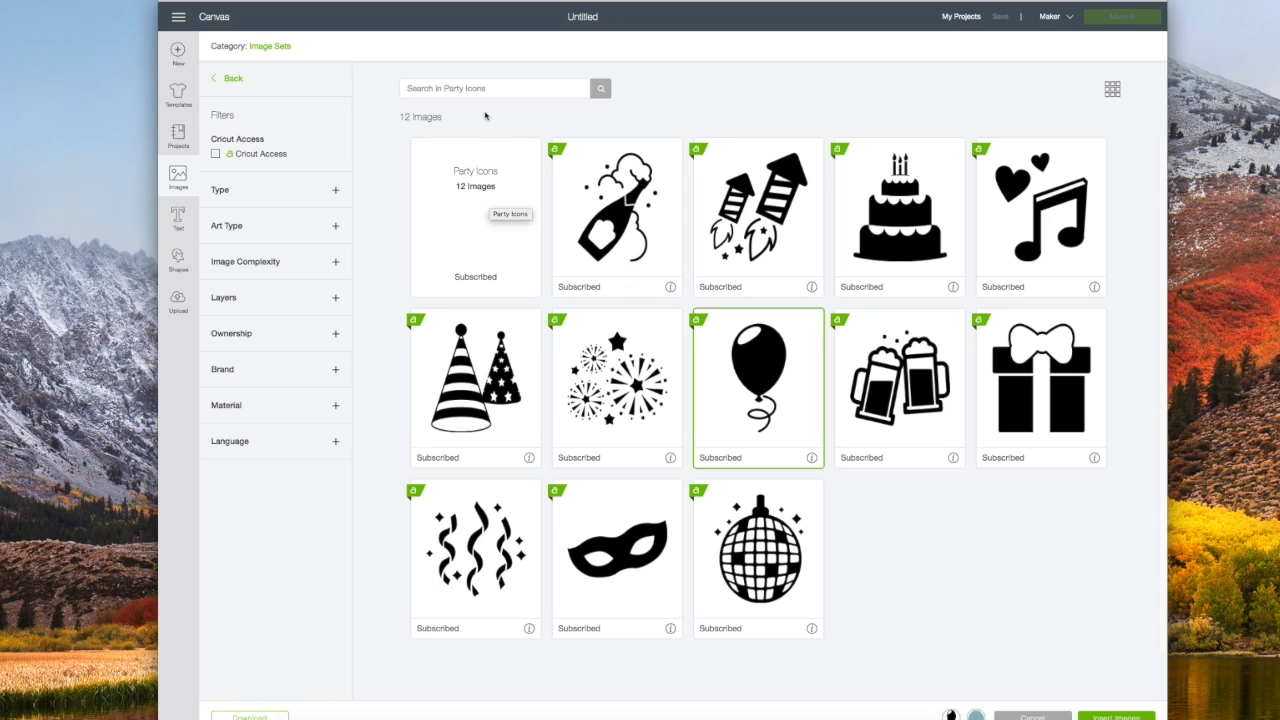
Return to the image sets, search for "birthday cakes" and look through the matching sets.
{"action": "left_click", "coordinate": [232, 78]}
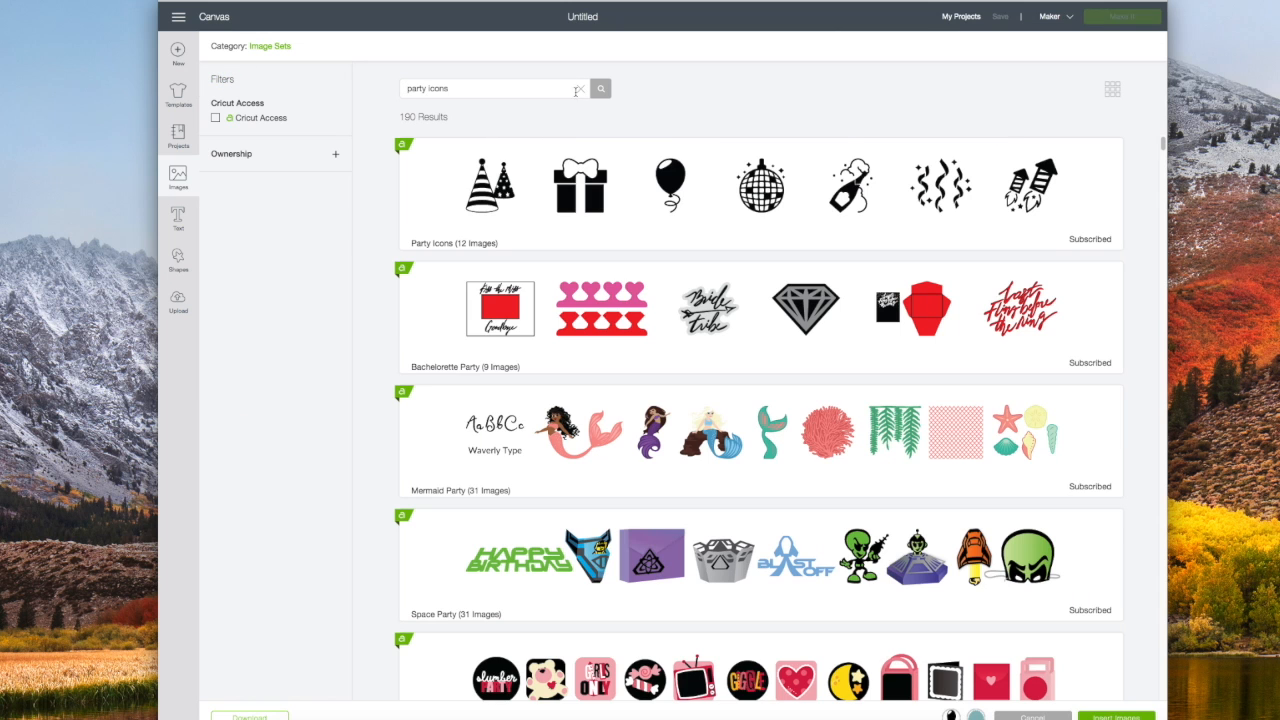
{"action": "left_click", "coordinate": [579, 89]}
{"action": "type", "text": "birthday"}
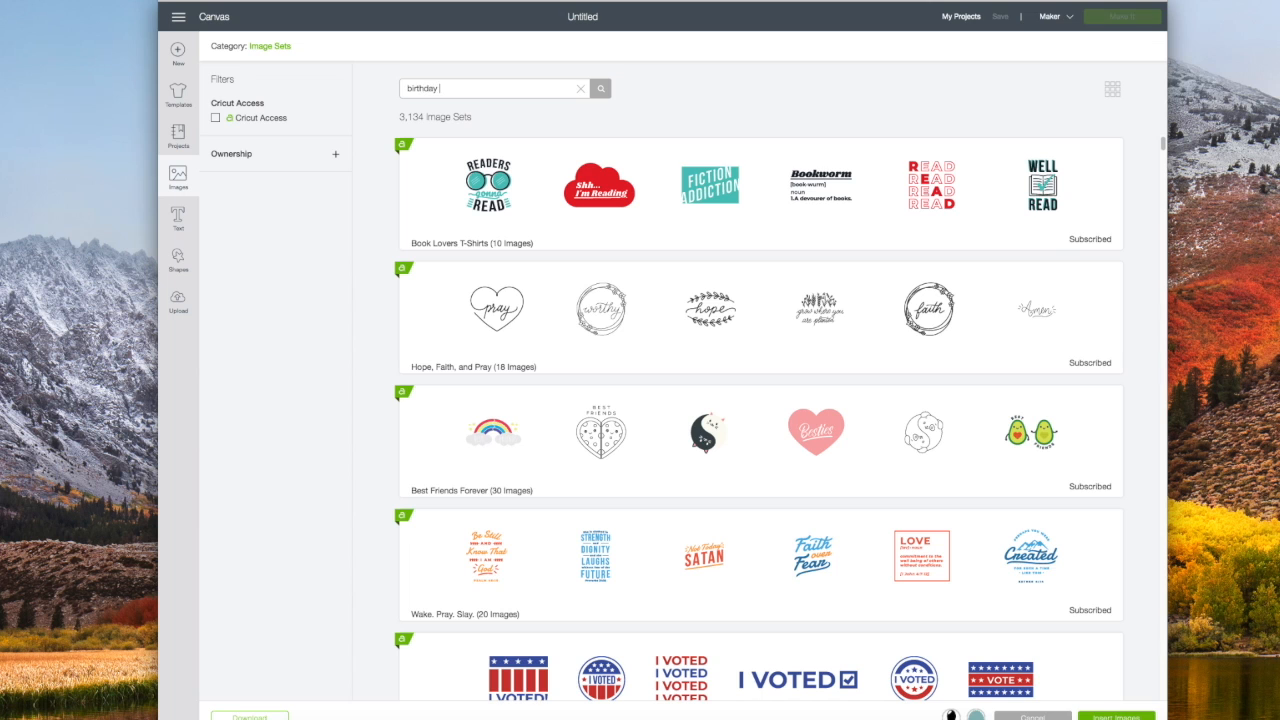
{"action": "type", "text": " cakes"}
{"action": "key", "text": "Return"}
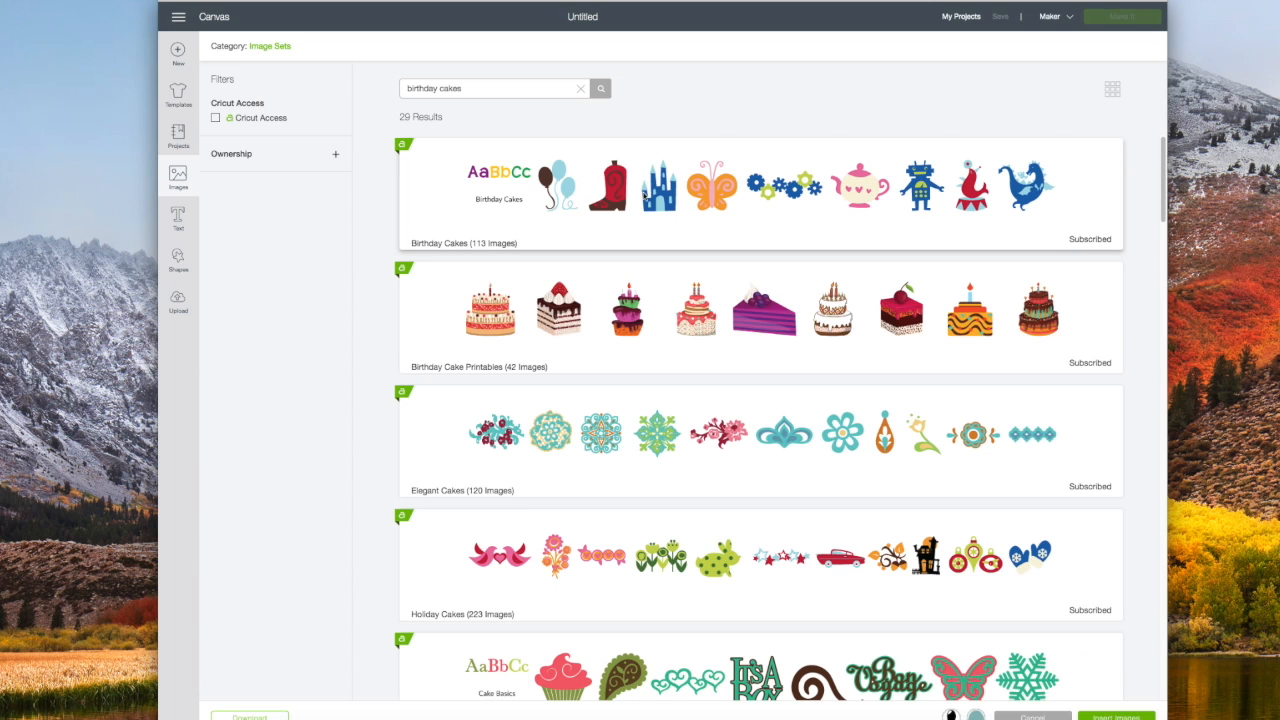
{"action": "scroll", "coordinate": [586, 238], "scroll_direction": "down", "scroll_amount": 15}
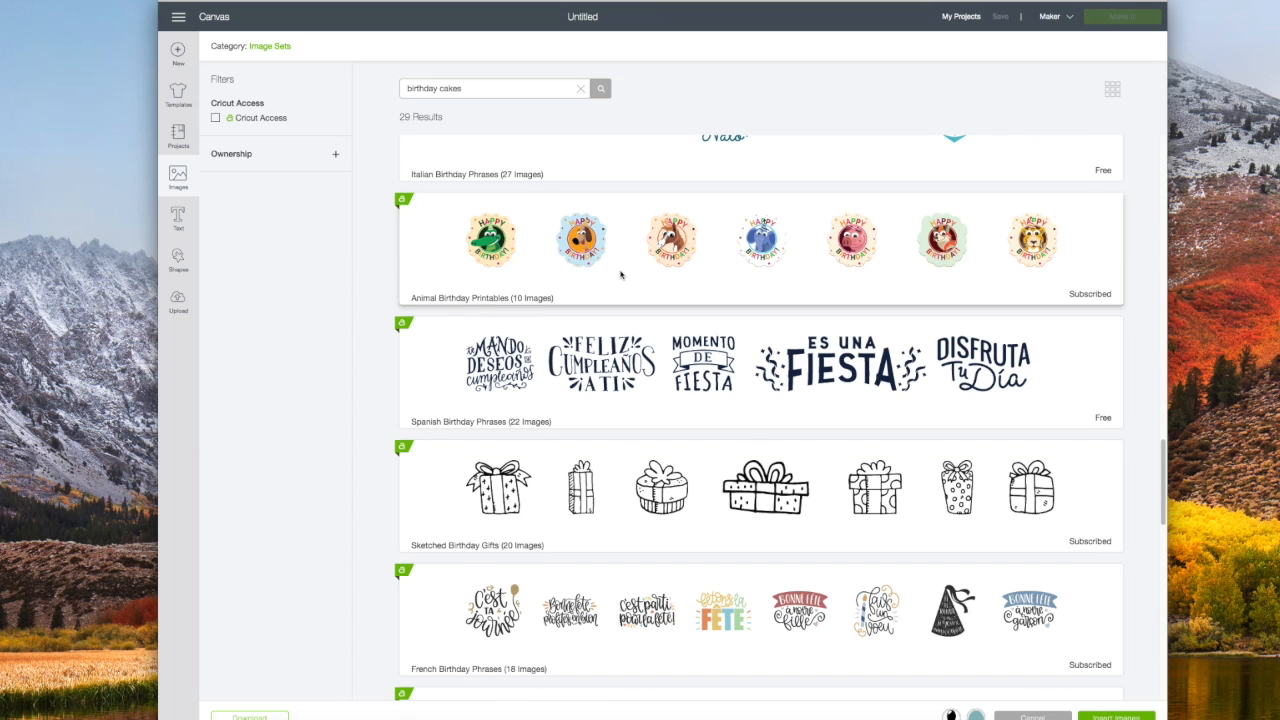
{"action": "scroll", "coordinate": [622, 285], "scroll_direction": "down", "scroll_amount": 5}
{"action": "scroll", "coordinate": [625, 299], "scroll_direction": "up", "scroll_amount": 20}
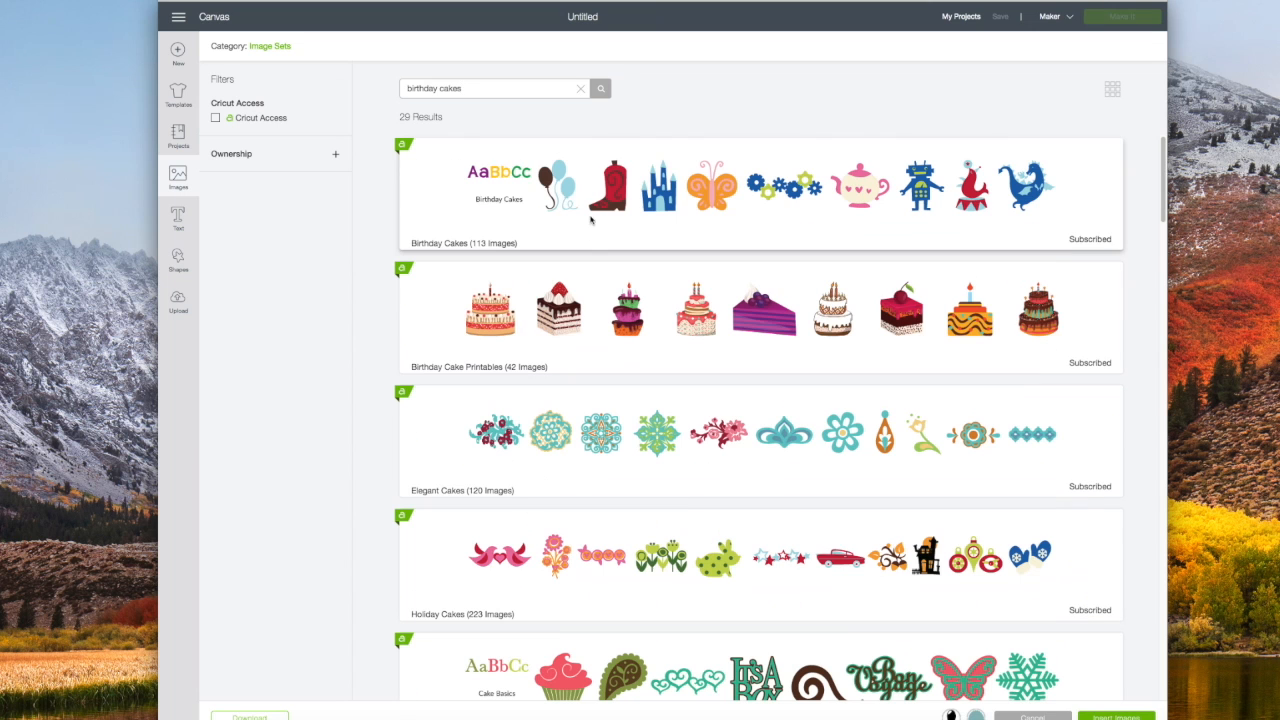
Search the image sets for "lets party" and look through the images in the Let's Celebrate set.
{"action": "triple_click", "coordinate": [488, 91]}
{"action": "type", "text": "lets"}
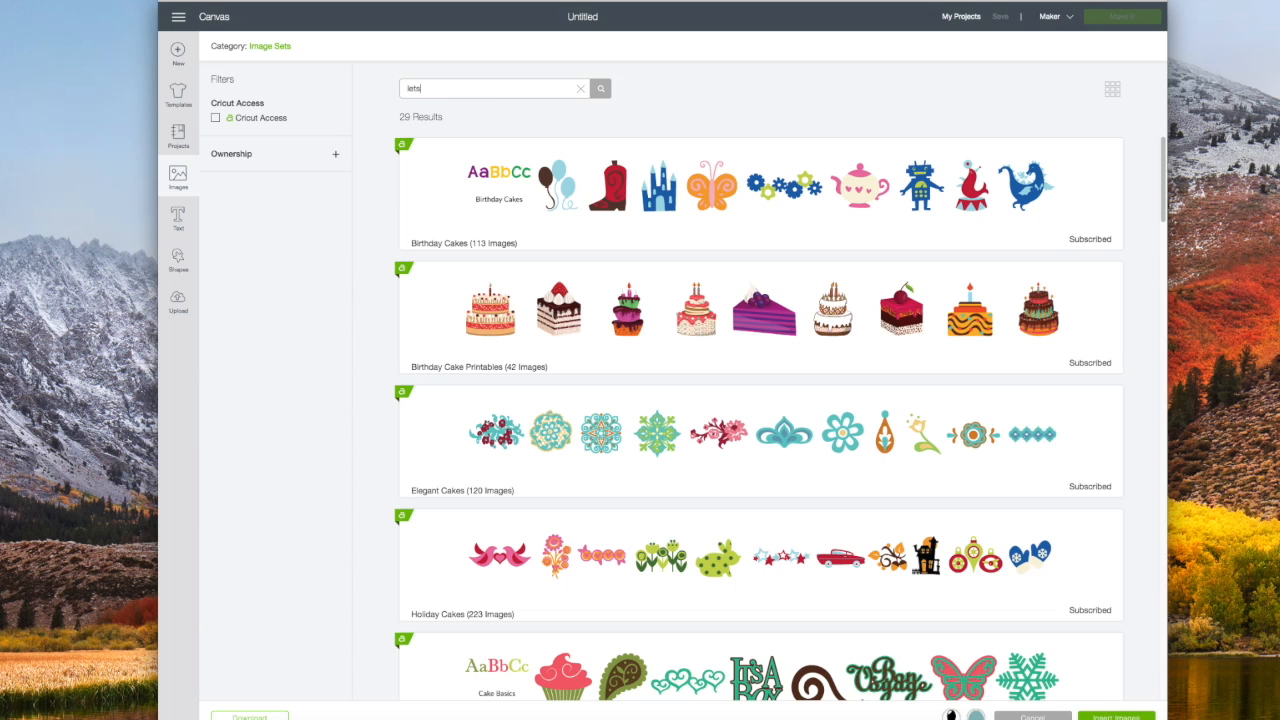
{"action": "type", "text": " party"}
{"action": "key", "text": "Return"}
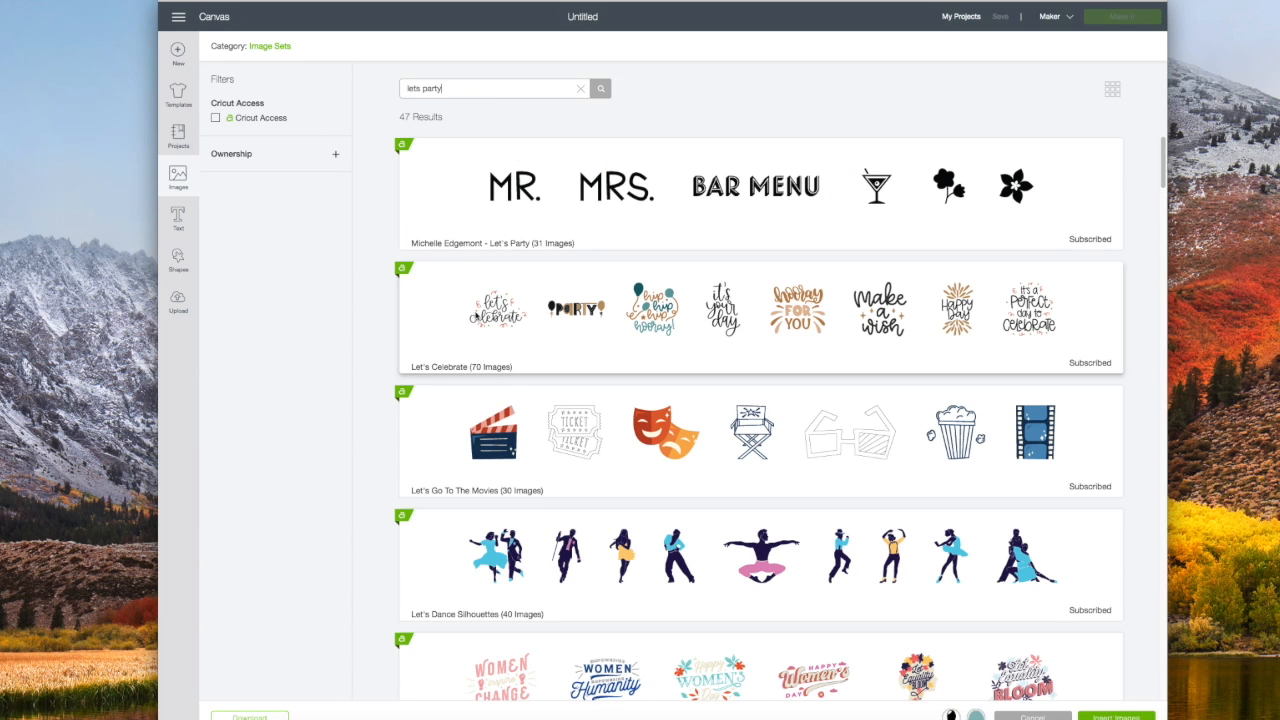
{"action": "left_click", "coordinate": [471, 330]}
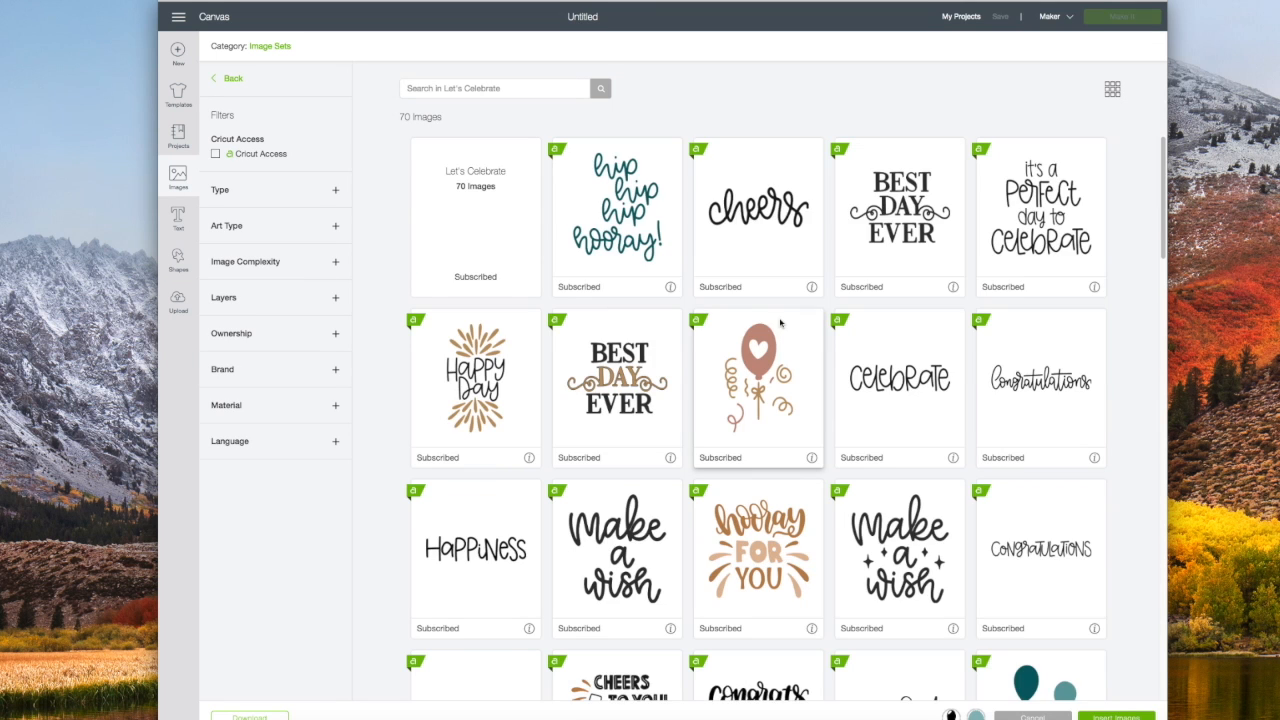
{"action": "scroll", "coordinate": [789, 342], "scroll_direction": "down", "scroll_amount": 3}
{"action": "scroll", "coordinate": [789, 342], "scroll_direction": "down", "scroll_amount": 10}
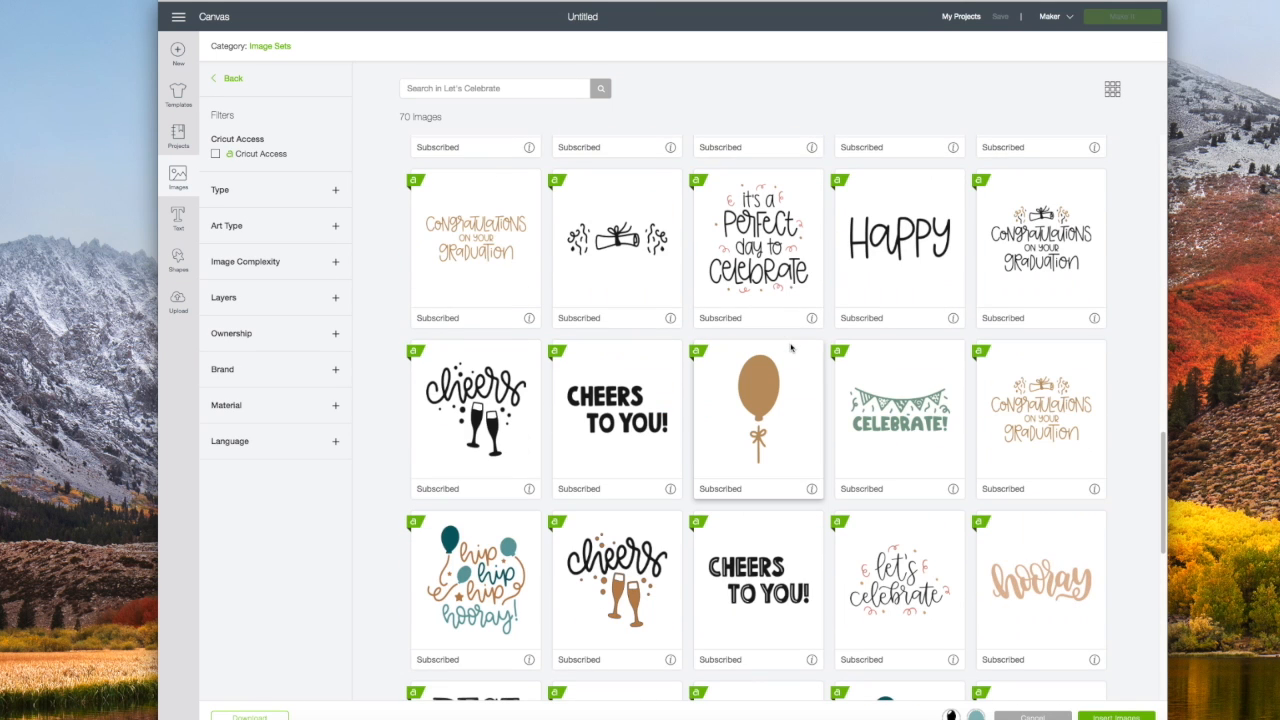
{"action": "scroll", "coordinate": [790, 347], "scroll_direction": "down", "scroll_amount": 5}
{"action": "scroll", "coordinate": [800, 350], "scroll_direction": "up", "scroll_amount": 15}
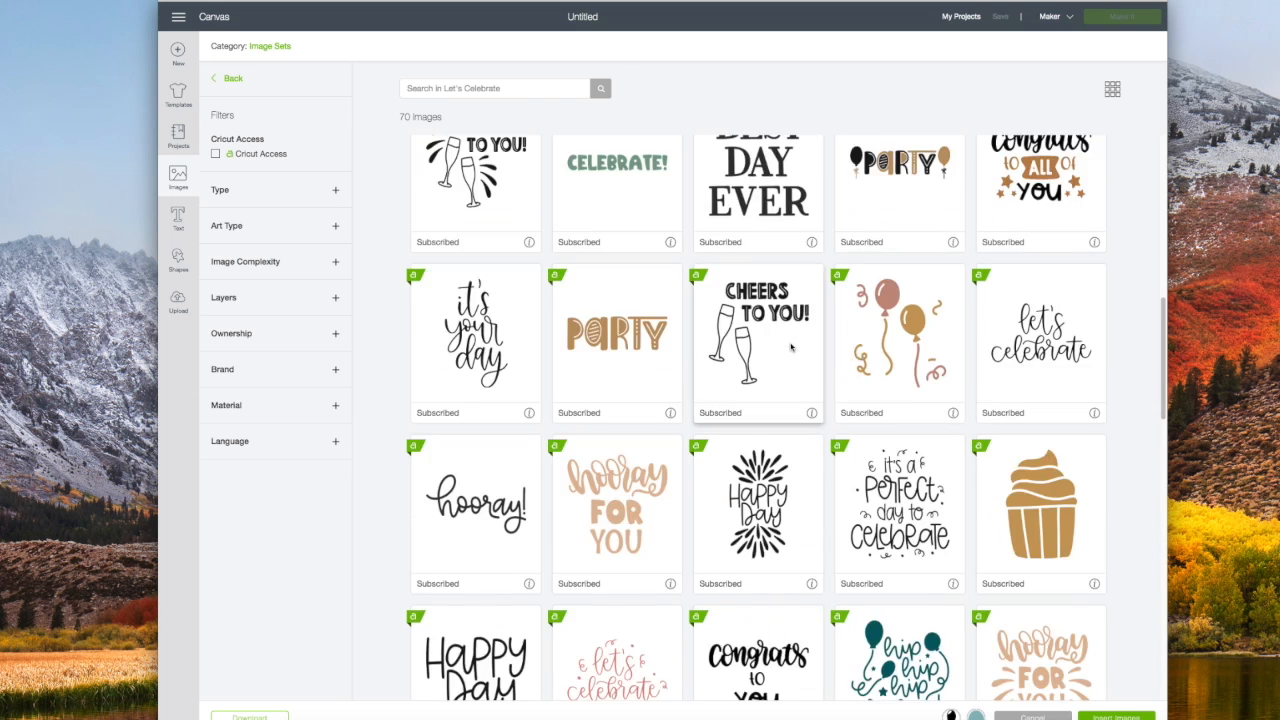
{"action": "left_click", "coordinate": [232, 78]}
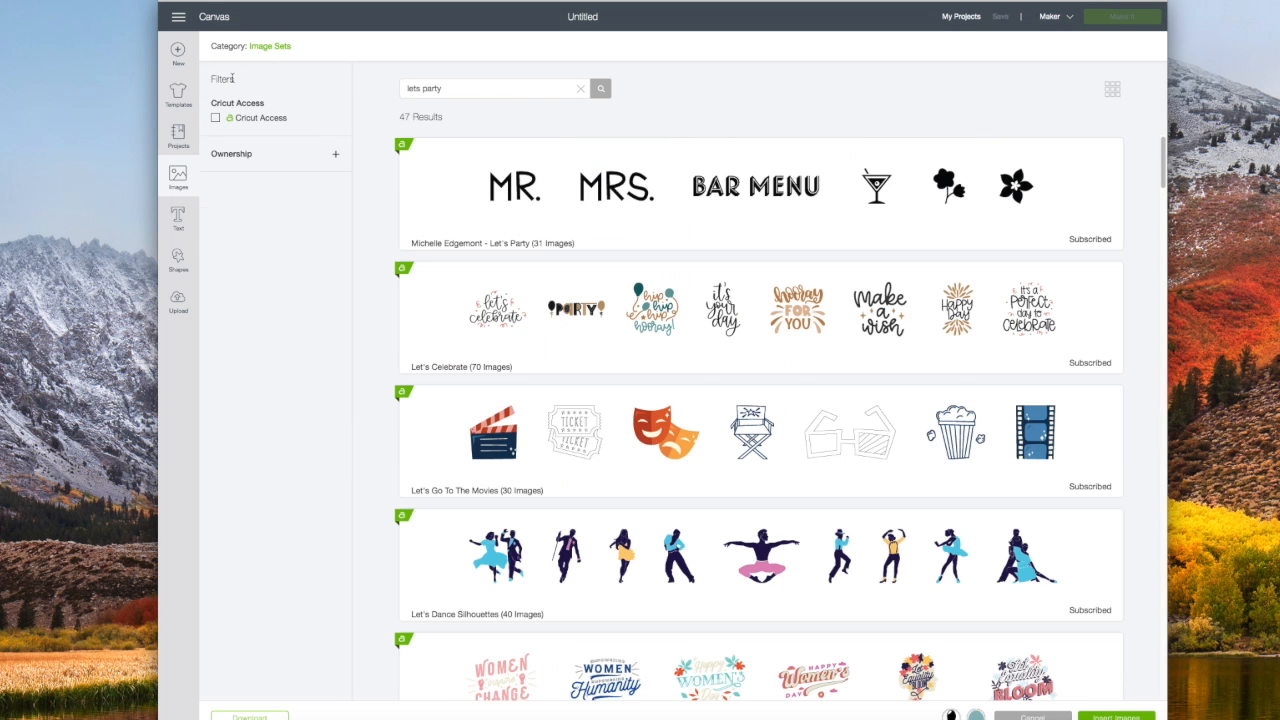
Search for "birthday cakes" again, open the Birthday Cakes set and select the Let's Party phrase.
{"action": "triple_click", "coordinate": [430, 88]}
{"action": "type", "text": "birthday v"}
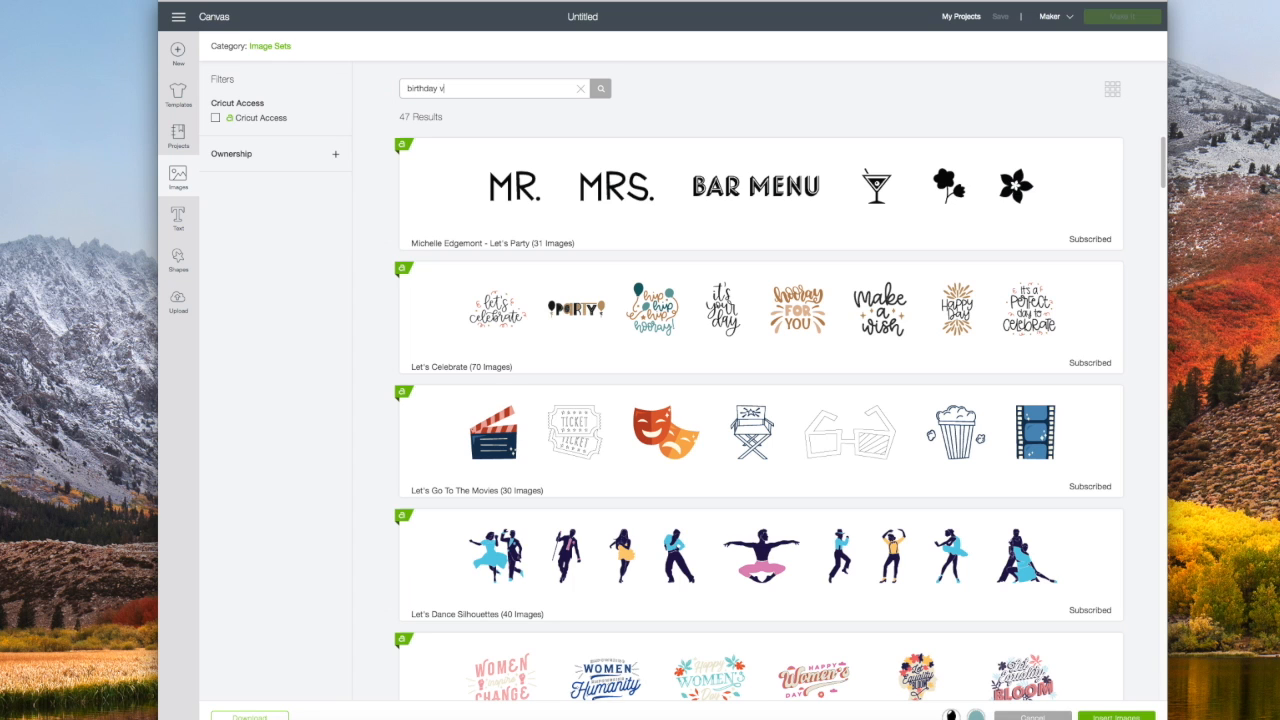
{"action": "type", "text": "cake"}
{"action": "key", "text": "Return"}
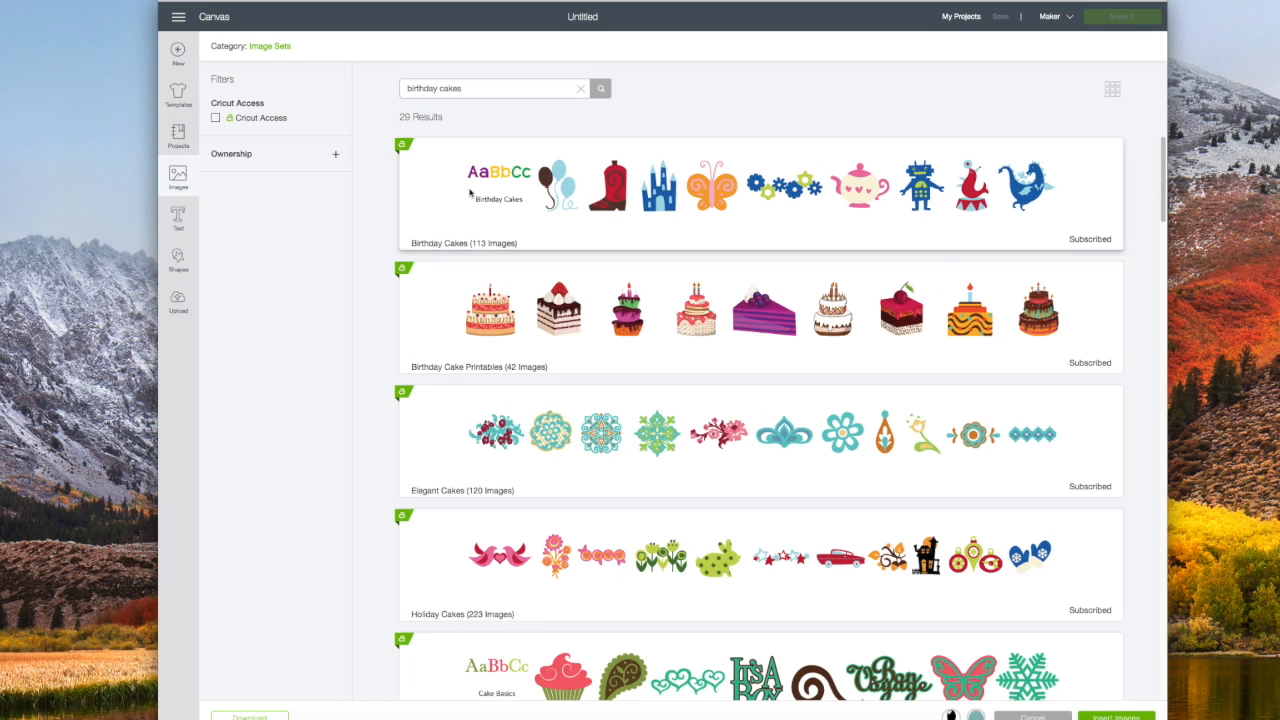
{"action": "left_click", "coordinate": [536, 228]}
{"action": "scroll", "coordinate": [541, 264], "scroll_direction": "down", "scroll_amount": 10}
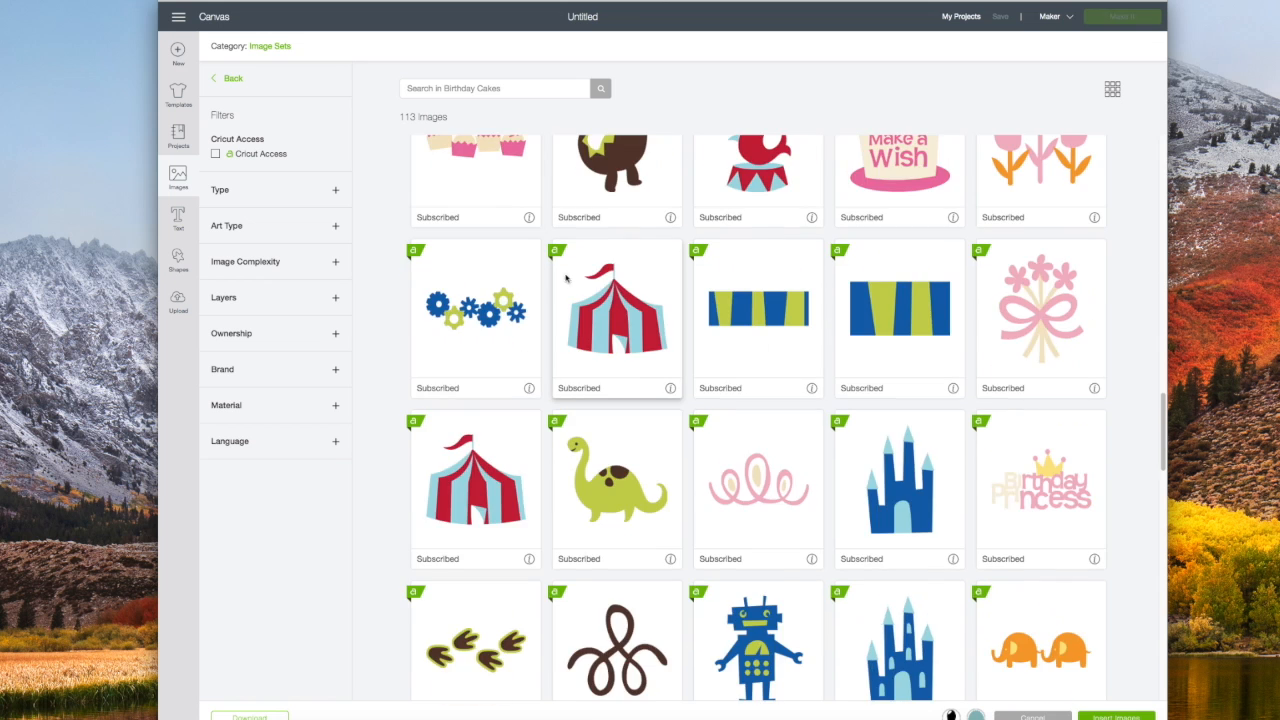
{"action": "left_click", "coordinate": [749, 450]}
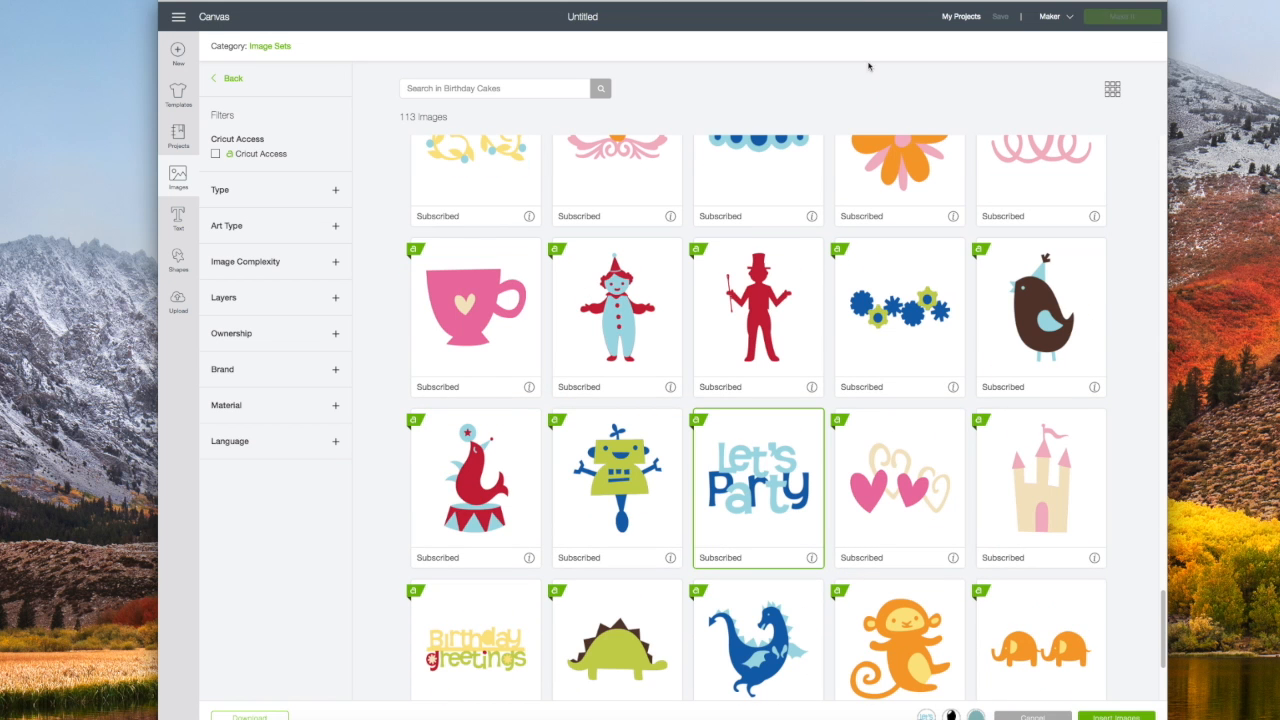
Insert the three selected images into the canvas and move the Let's Party phrase off the scalloped circle, starting at about 7 inches horizontally.
{"action": "left_click_drag", "start_coordinate": [842, 2], "coordinate": [854, 2]}
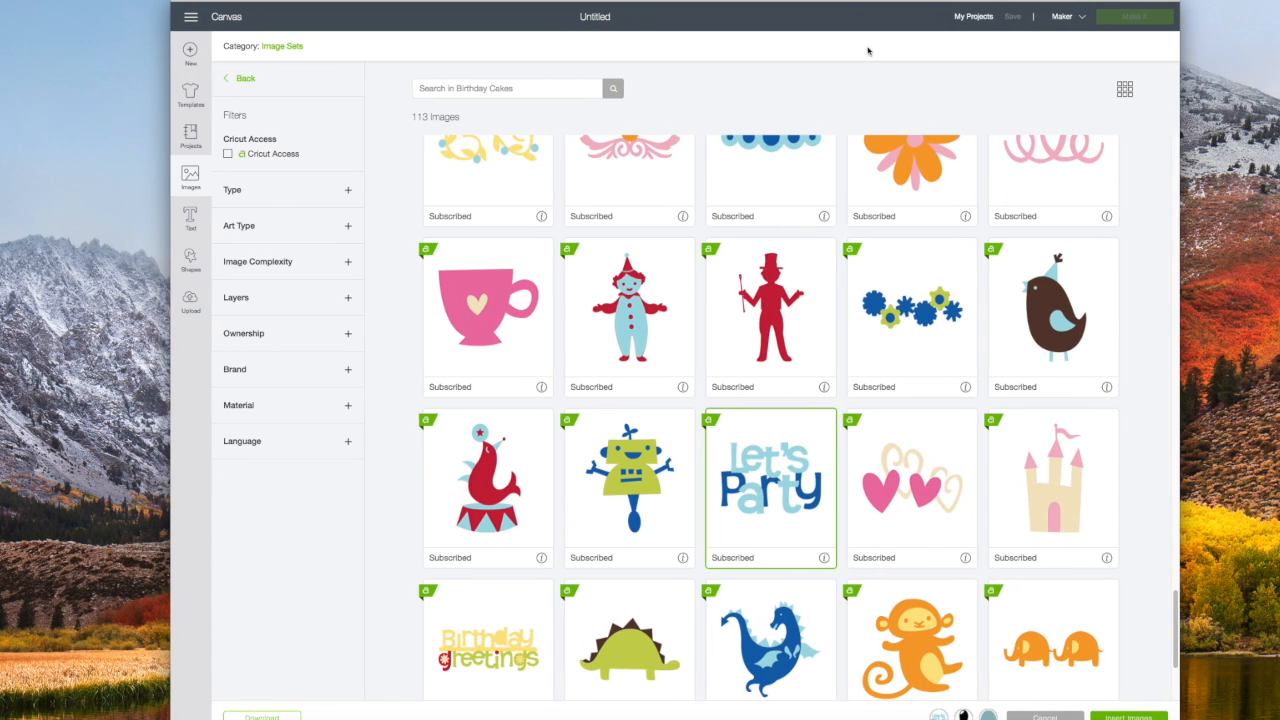
{"action": "left_click_drag", "start_coordinate": [834, 718], "coordinate": [834, 685]}
{"action": "left_click", "coordinate": [1115, 672]}
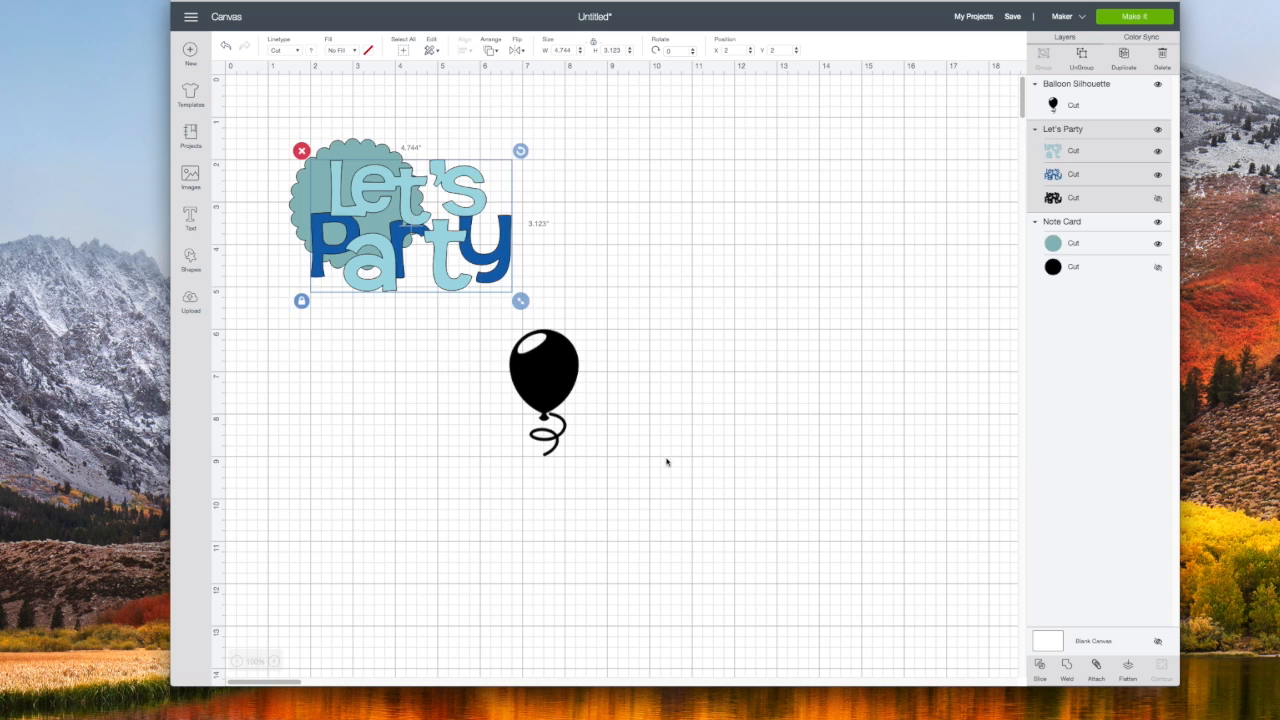
{"action": "left_click_drag", "start_coordinate": [439, 279], "coordinate": [655, 276]}
Show the hidden black layer of the scalloped circle and delete its teal layer.
{"action": "left_click", "coordinate": [342, 241]}
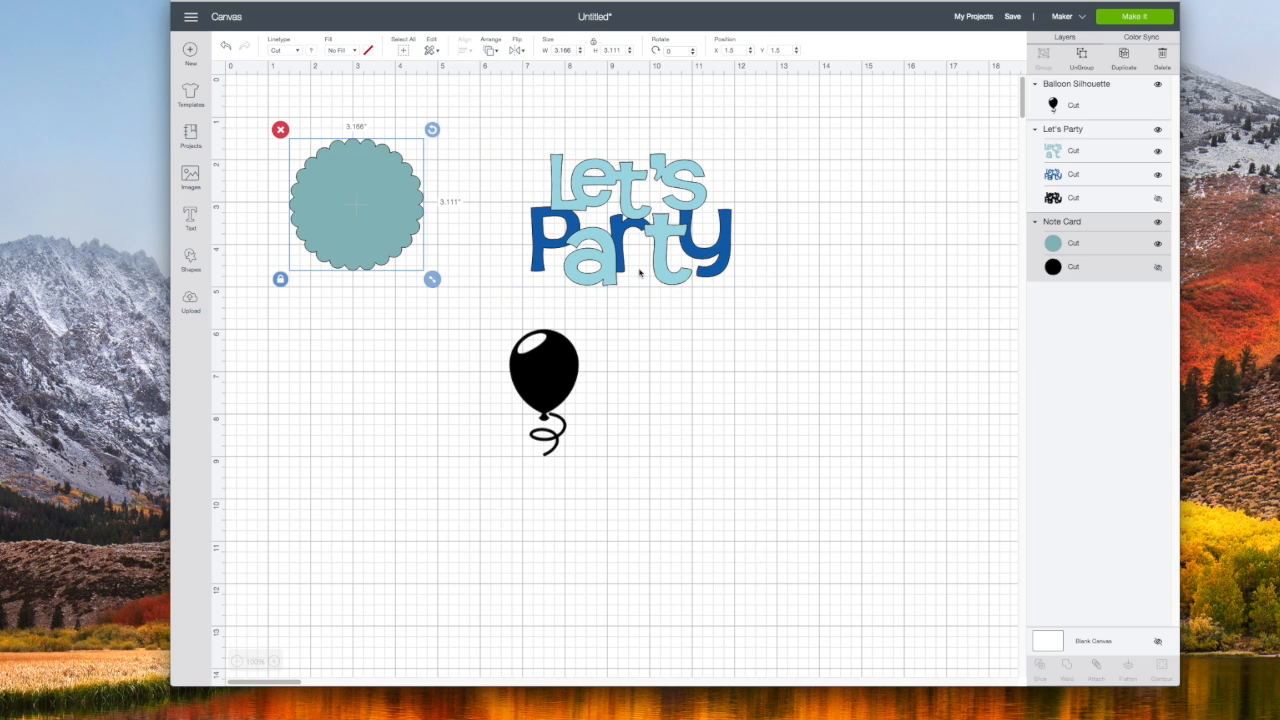
{"action": "left_click", "coordinate": [1157, 268]}
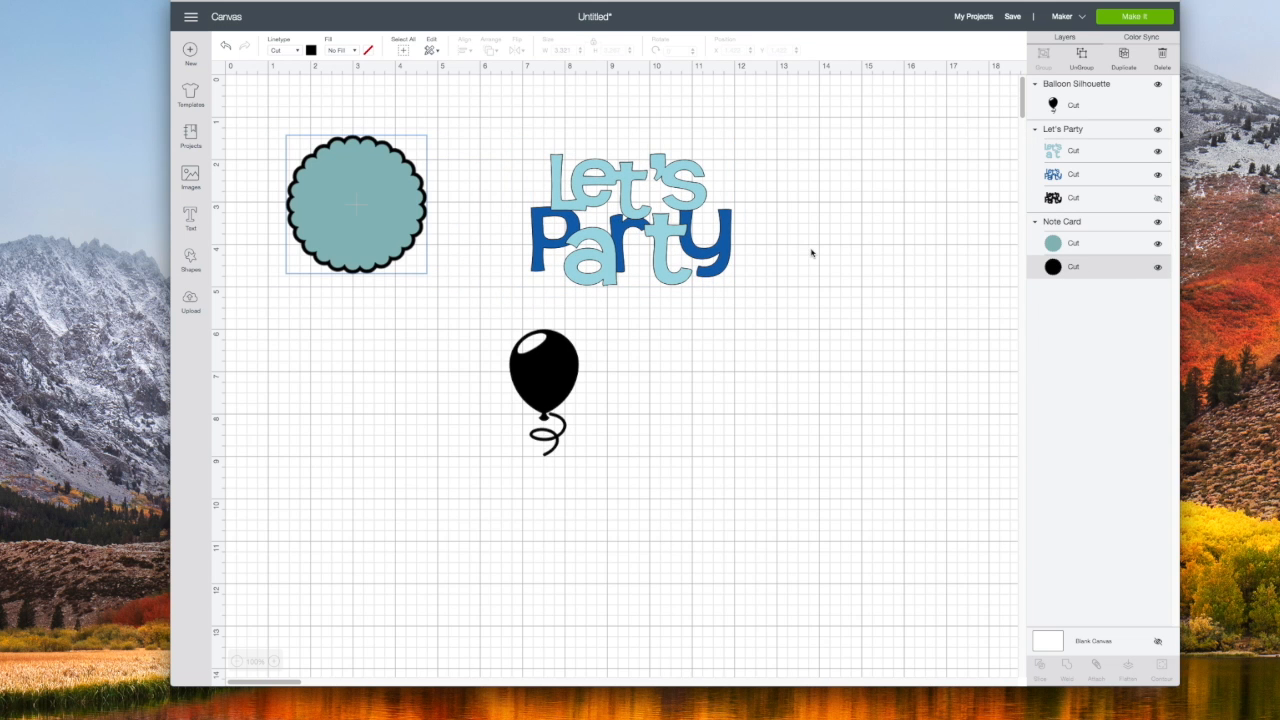
{"action": "left_click", "coordinate": [1059, 242]}
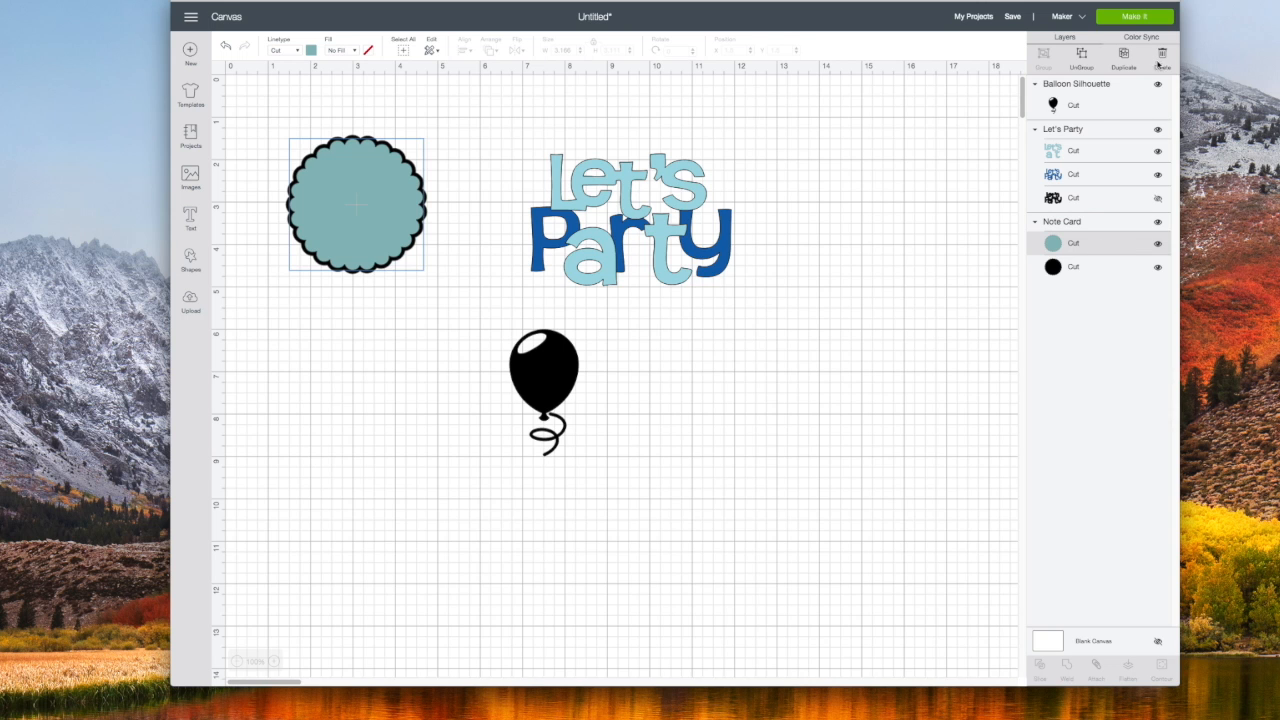
{"action": "left_click", "coordinate": [1158, 64]}
Show the hidden black background layer of the Let's Party image and ungroup the image into separate layers.
{"action": "left_click", "coordinate": [682, 218]}
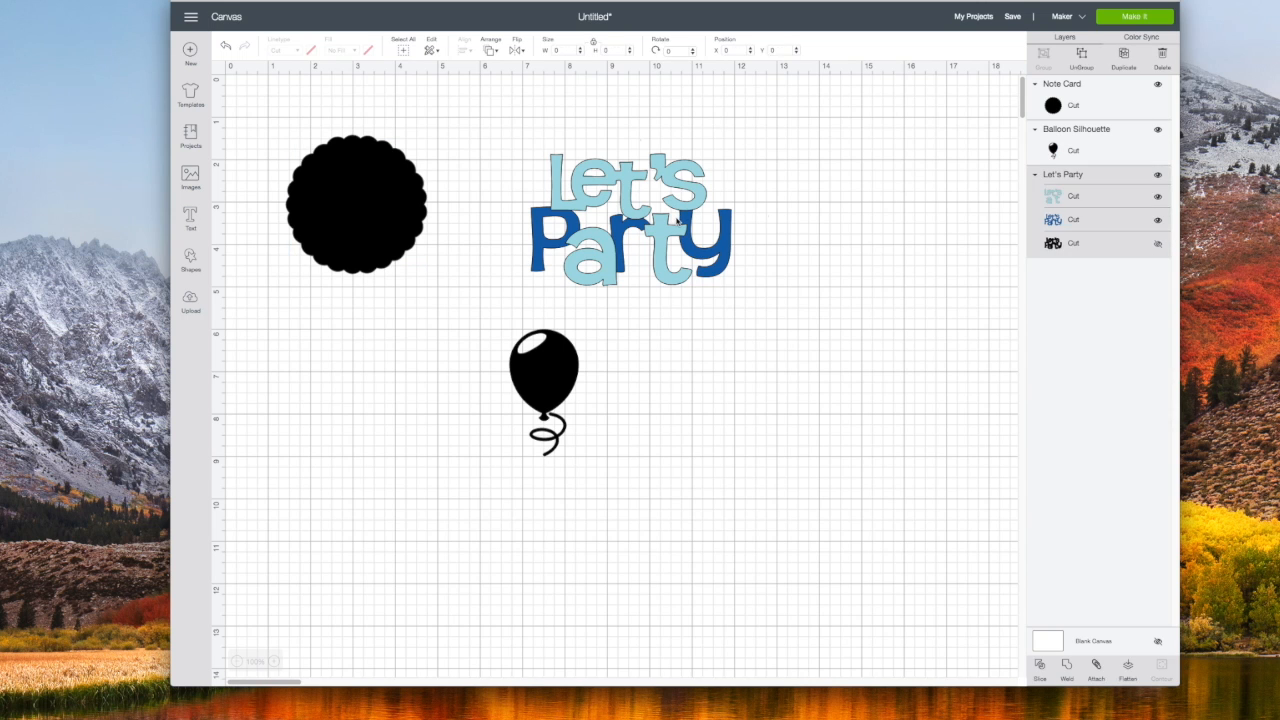
{"action": "left_click", "coordinate": [1157, 245]}
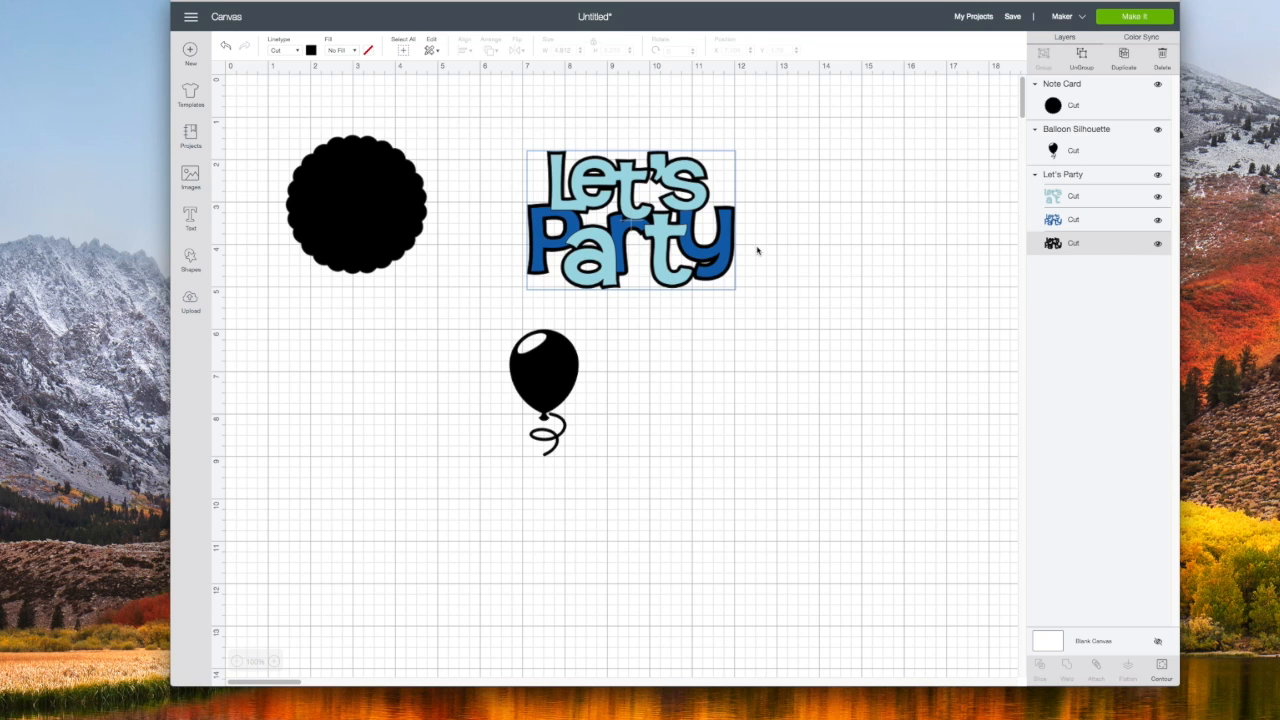
{"action": "left_click", "coordinate": [700, 252]}
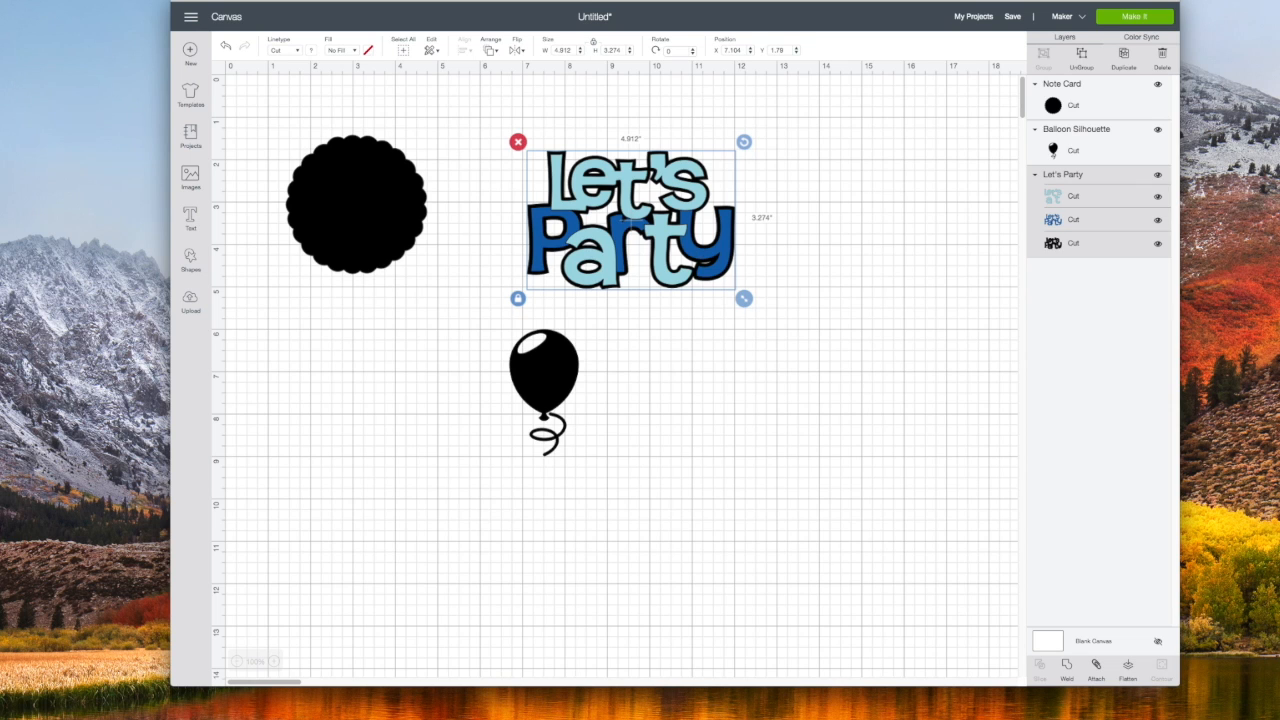
{"action": "left_click", "coordinate": [1088, 64]}
{"action": "left_click", "coordinate": [1086, 231]}
{"action": "left_click", "coordinate": [1056, 197]}
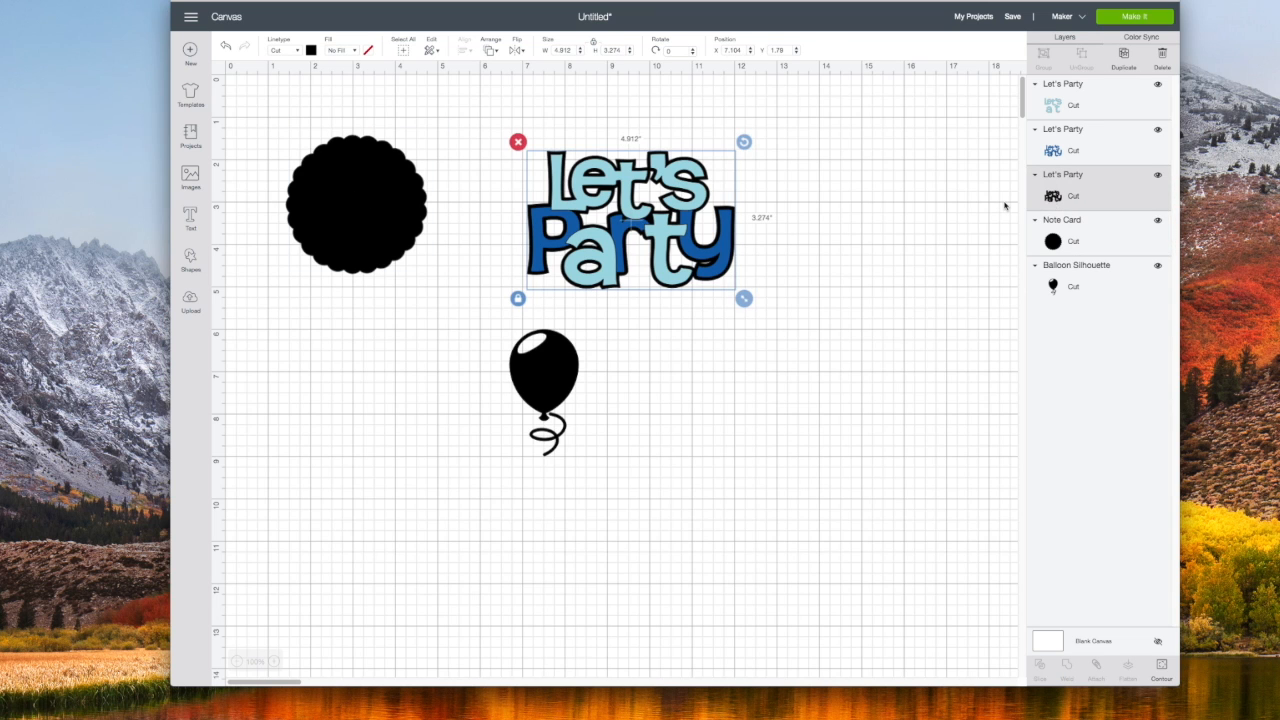
Move the black Let's Party background layer beside the coloured phrase, starting at about 12.3 inches horizontally, and recolour it orange.
{"action": "key", "text": "Right"}
{"action": "key", "text": "Right"}
{"action": "key", "text": "Right"}
{"action": "key", "text": "Right"}
{"action": "key", "text": "Right"}
{"action": "key", "text": "Right"}
{"action": "key", "text": "Right"}
{"action": "key", "text": "Right"}
{"action": "key", "text": "Right"}
{"action": "key", "text": "Right"}
{"action": "key", "text": "Right"}
{"action": "key", "text": "Right"}
{"action": "key", "text": "Right"}
{"action": "key", "text": "Right"}
{"action": "key", "text": "Right"}
{"action": "key", "text": "Right"}
{"action": "key", "text": "Right"}
{"action": "key", "text": "Right"}
{"action": "key", "text": "Right"}
{"action": "key", "text": "Right"}
{"action": "key", "text": "Right"}
{"action": "key", "text": "Right"}
{"action": "key", "text": "Right"}
{"action": "key", "text": "Right"}
{"action": "key", "text": "Right"}
{"action": "key", "text": "Right"}
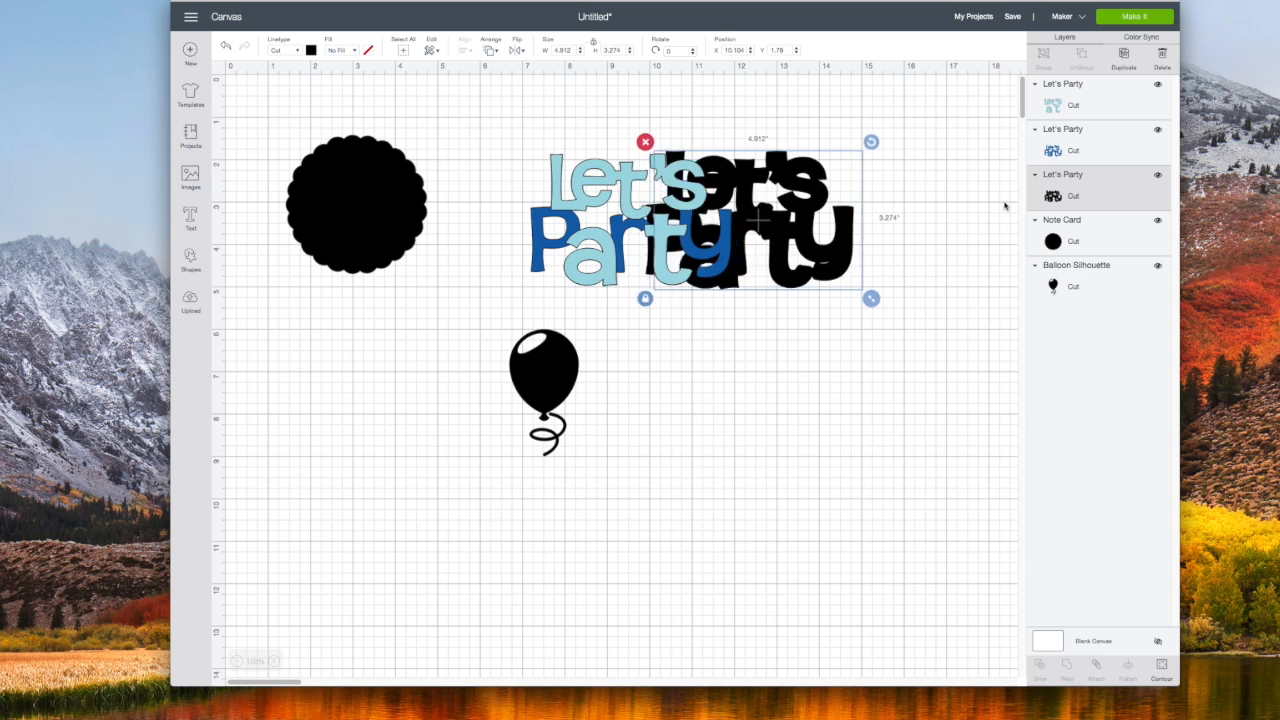
{"action": "key", "text": "Right"}
{"action": "key", "text": "Right"}
{"action": "key", "text": "Right"}
{"action": "key", "text": "Right"}
{"action": "key", "text": "Right"}
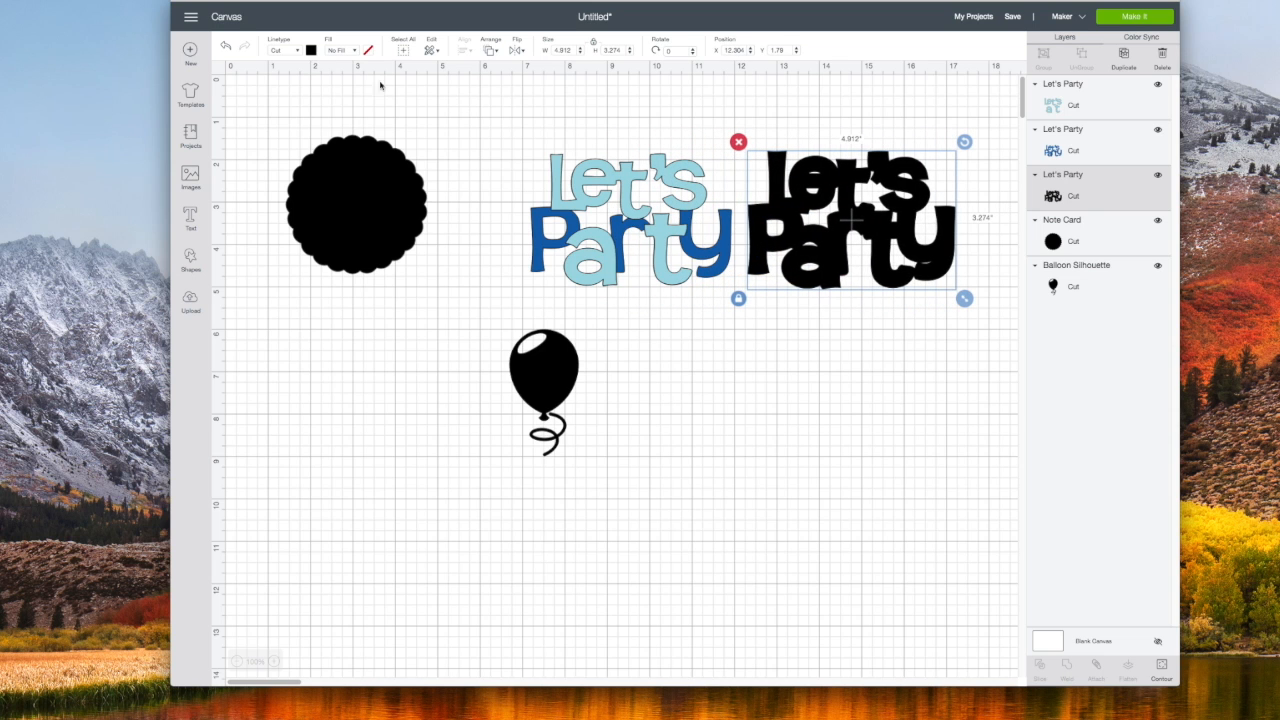
{"action": "left_click", "coordinate": [311, 50]}
{"action": "left_click", "coordinate": [398, 142]}
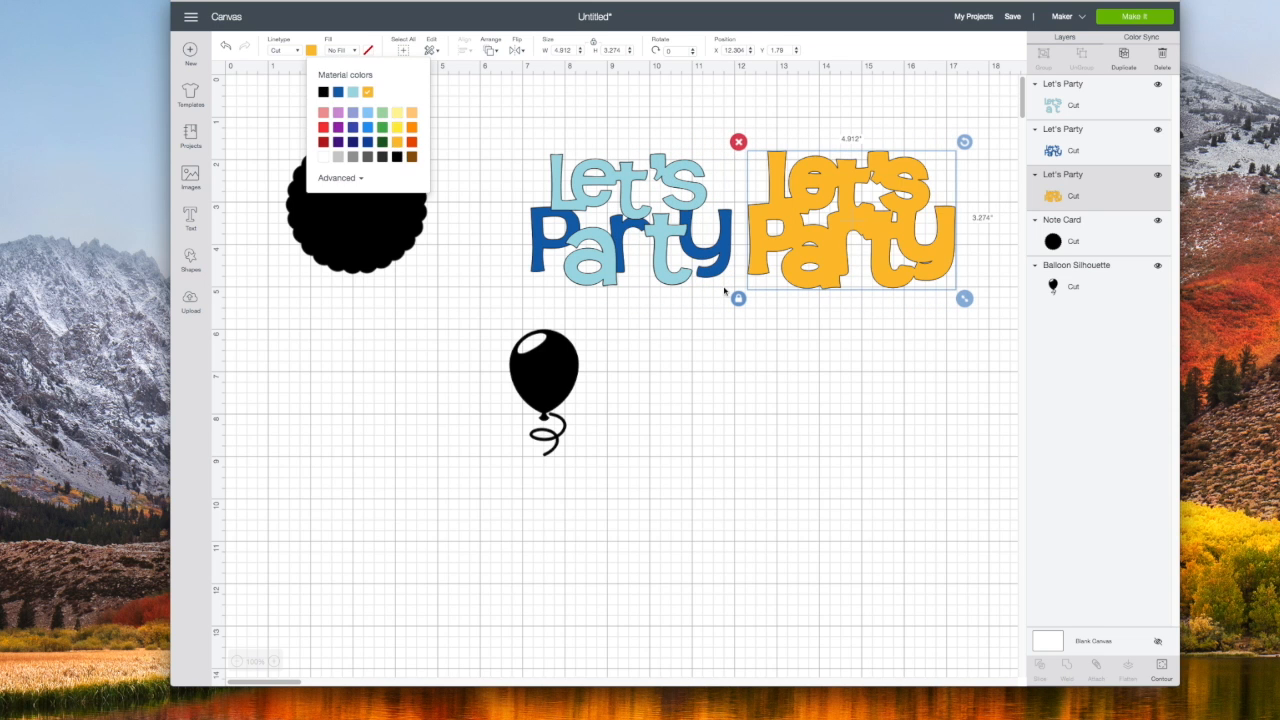
Hide the light blue Let's Party layer to check the blue lettering beneath, and delete the light blue layer.
{"action": "left_click", "coordinate": [698, 232]}
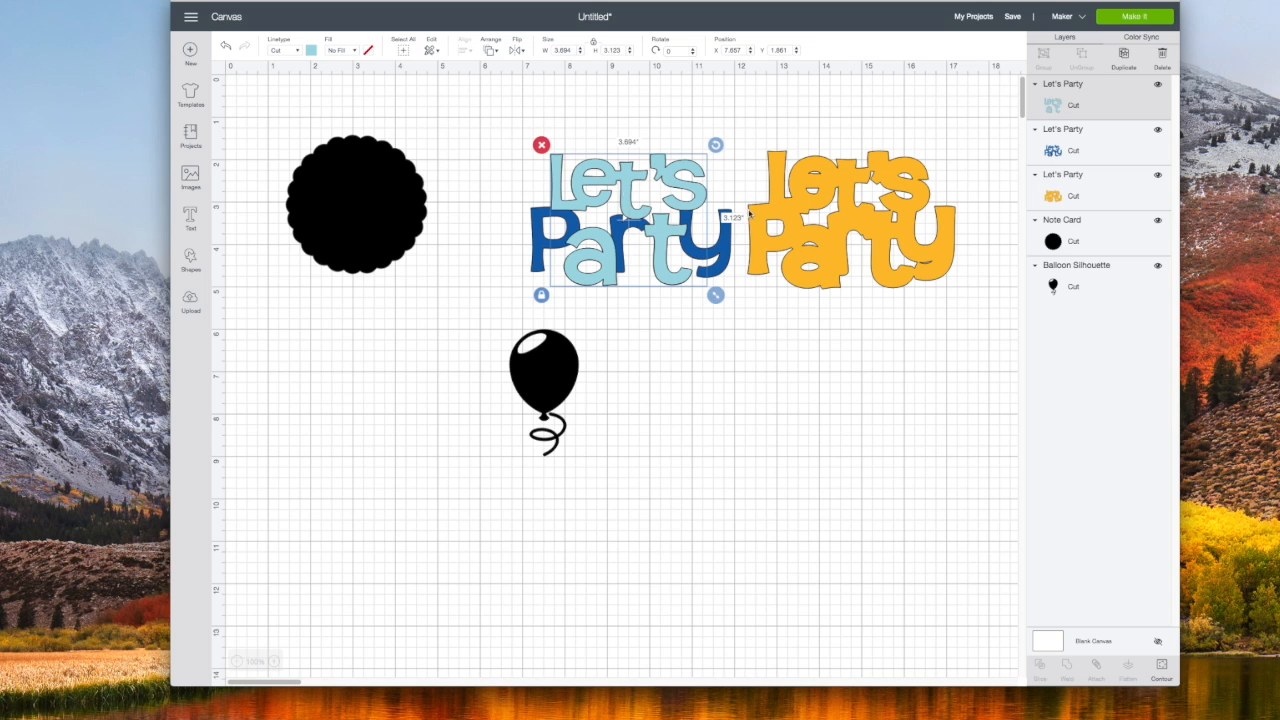
{"action": "left_click", "coordinate": [1157, 87]}
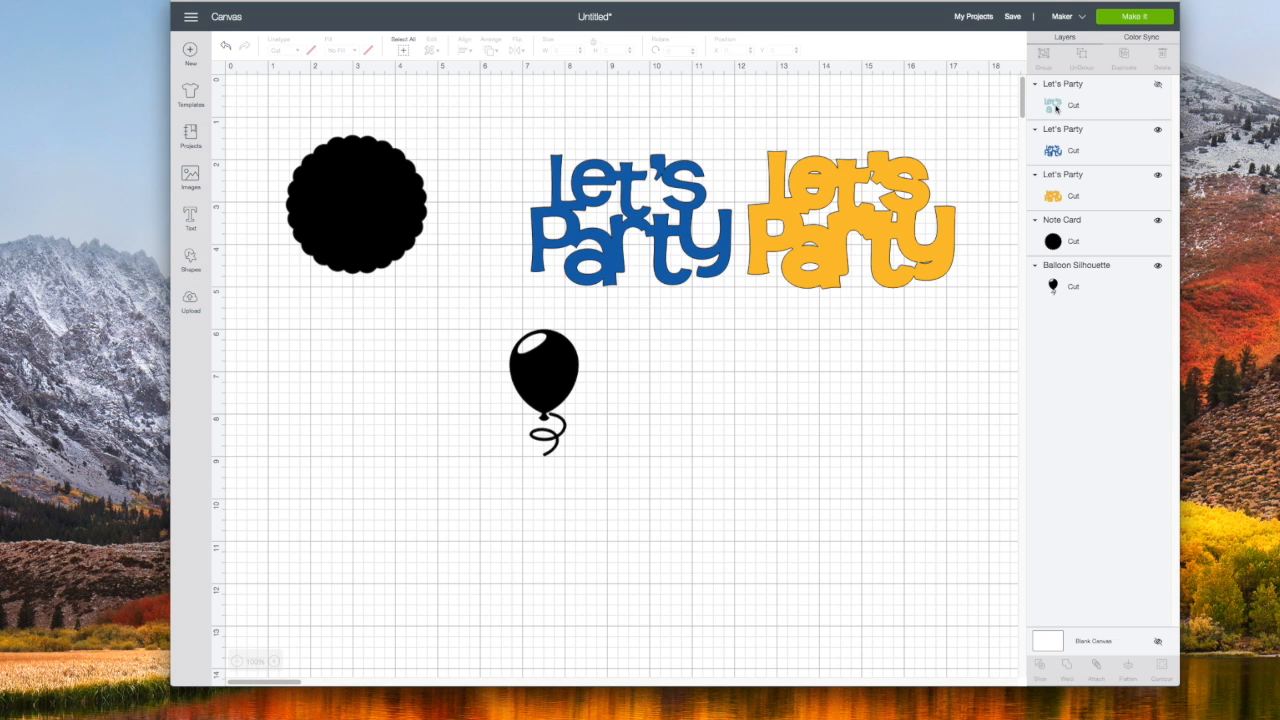
{"action": "left_click", "coordinate": [1065, 148]}
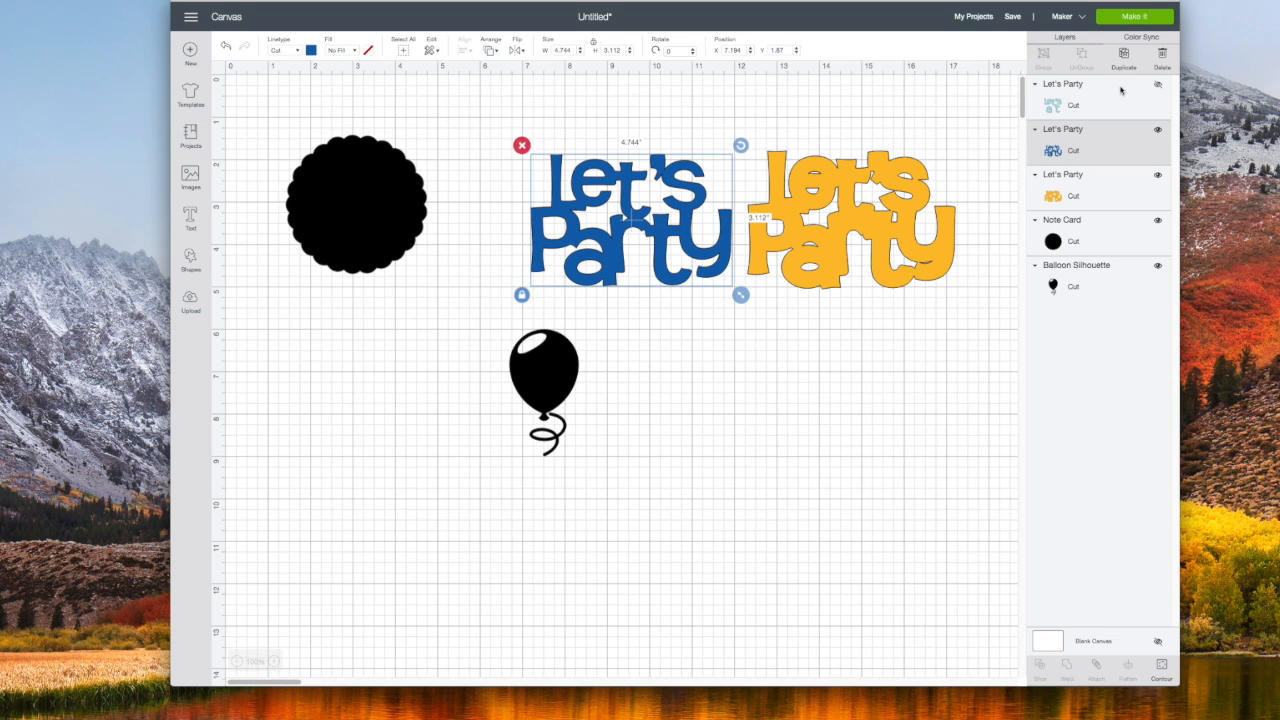
{"action": "left_click", "coordinate": [1158, 87]}
{"action": "left_click", "coordinate": [1158, 87]}
{"action": "left_click", "coordinate": [1158, 87]}
{"action": "left_click", "coordinate": [1160, 58]}
Move the blue Let's Party phrase to about 6.5 inches horizontally and change its line type to Draw.
{"action": "left_click_drag", "start_coordinate": [575, 198], "coordinate": [545, 192]}
{"action": "left_click", "coordinate": [298, 50]}
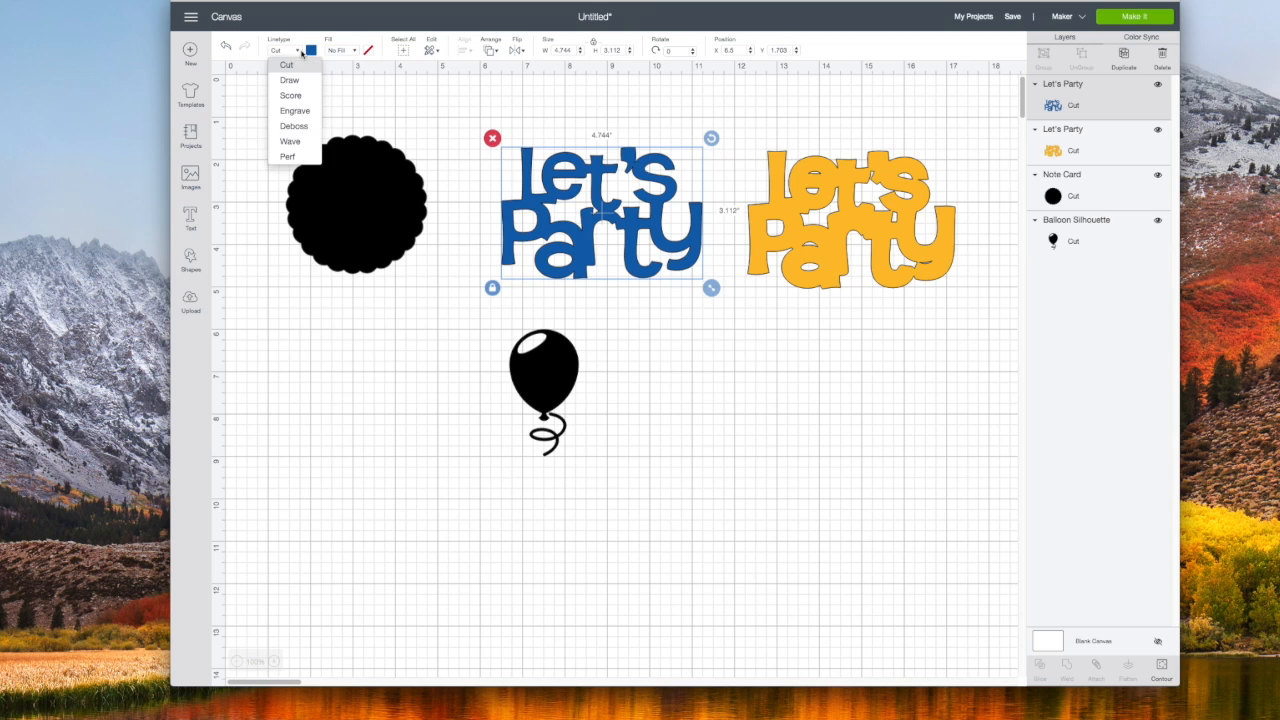
{"action": "left_click", "coordinate": [301, 82]}
Try the Draw line type on the orange Let's Party background layer and delete that layer.
{"action": "left_click", "coordinate": [821, 222]}
{"action": "left_click", "coordinate": [298, 50]}
{"action": "left_click", "coordinate": [301, 82]}
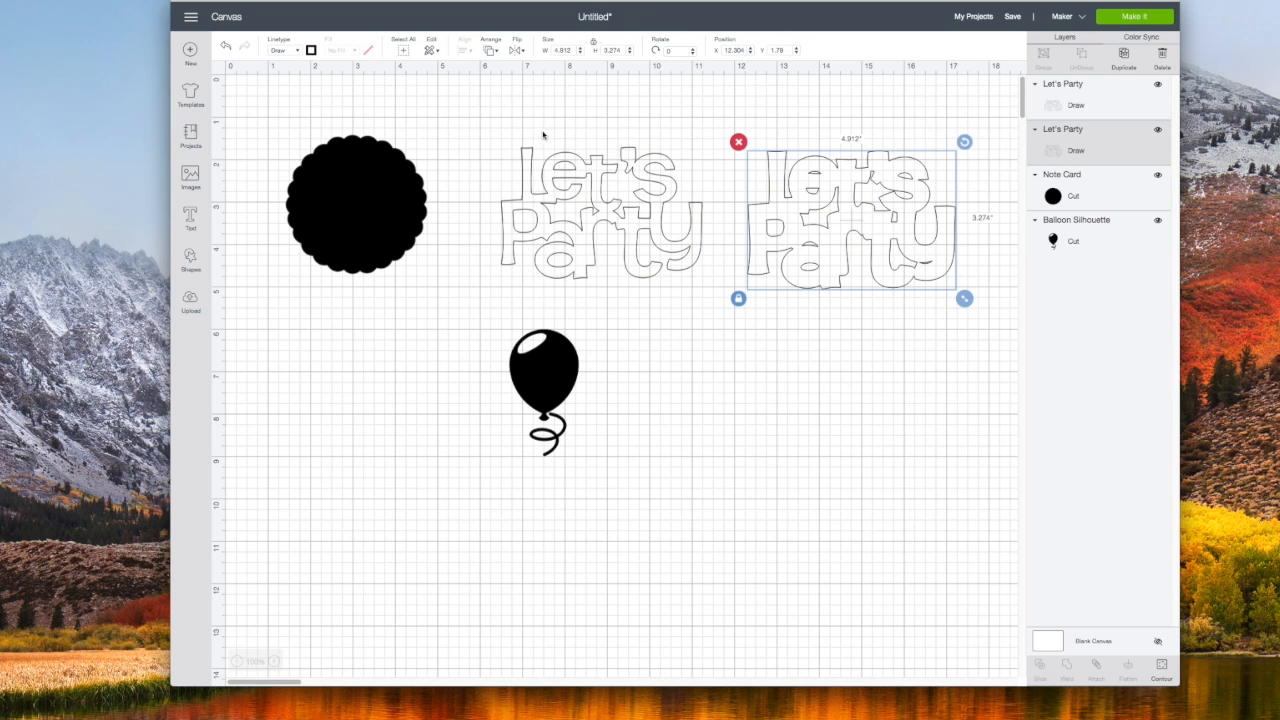
{"action": "left_click", "coordinate": [739, 143]}
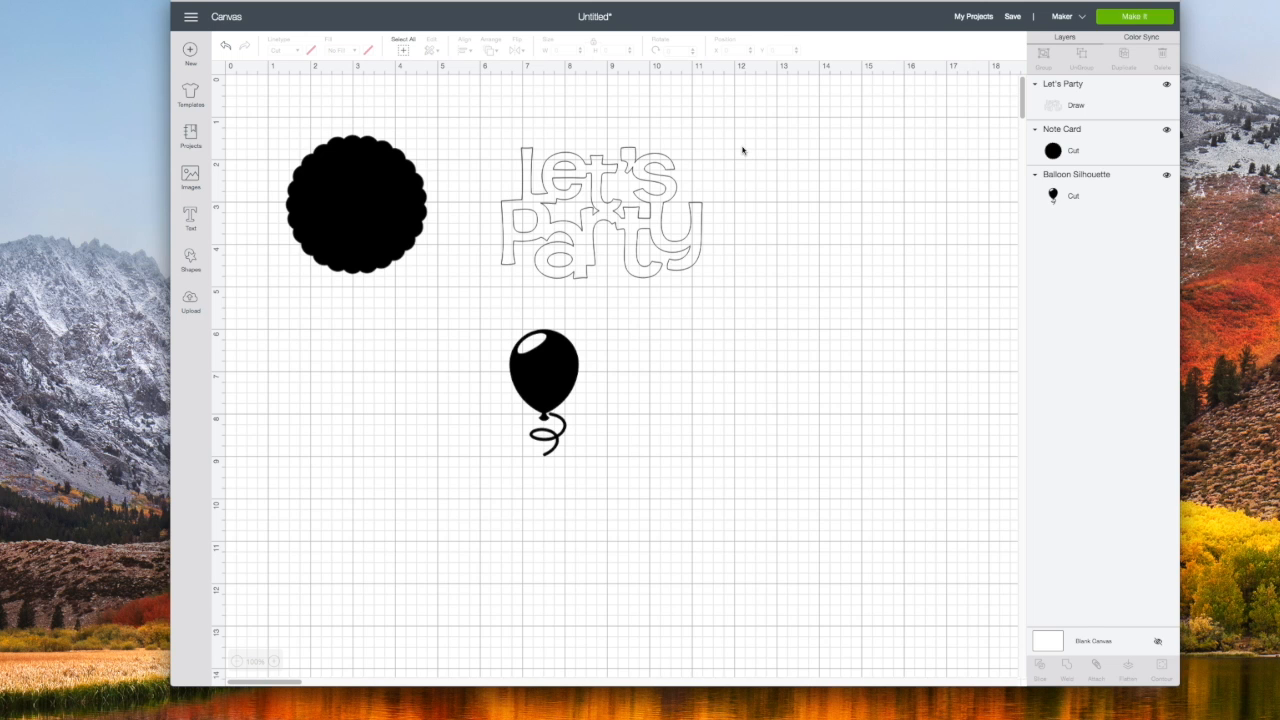
Shift the balloon sideways away from the scalloped circle and move the circle near the canvas origin, at about 0.4 by 0.5 inches.
{"action": "left_click_drag", "start_coordinate": [558, 414], "coordinate": [648, 409]}
{"action": "left_click", "coordinate": [322, 163]}
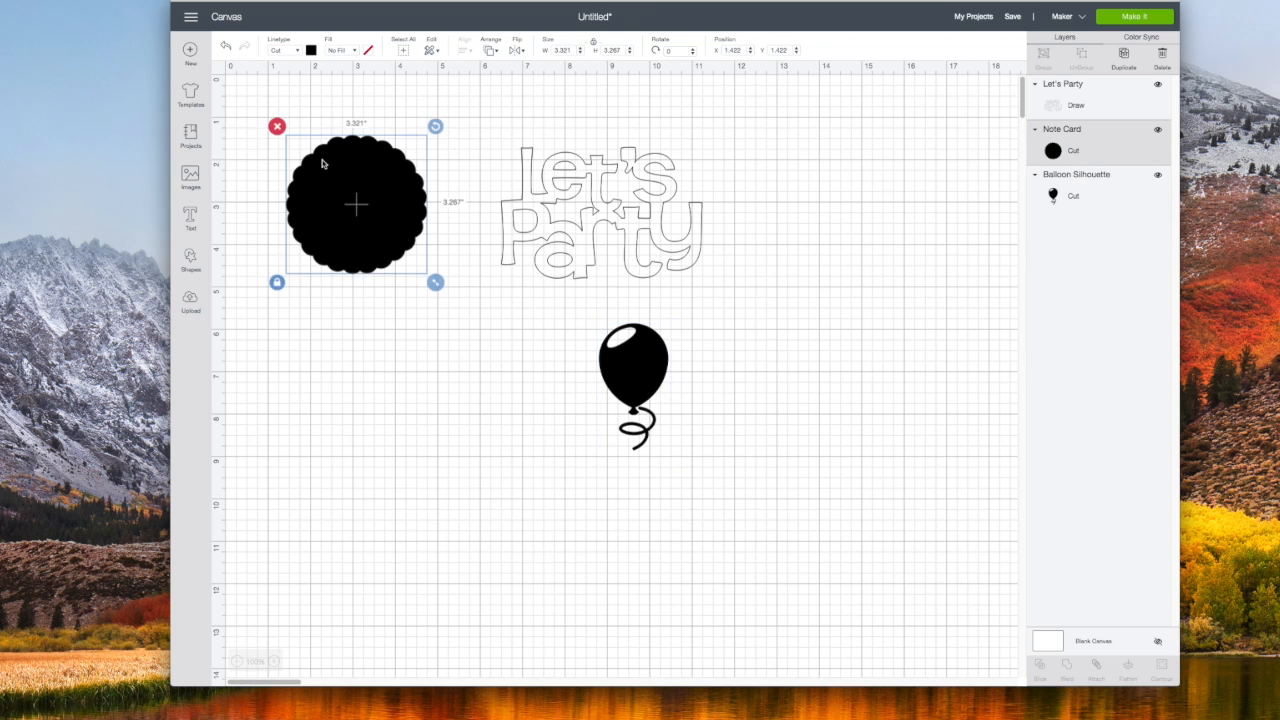
{"action": "left_click_drag", "start_coordinate": [322, 163], "coordinate": [280, 125]}
Duplicate the scalloped circle below the original and reduce both circles to about 3 inches wide.
{"action": "right_click", "coordinate": [350, 195]}
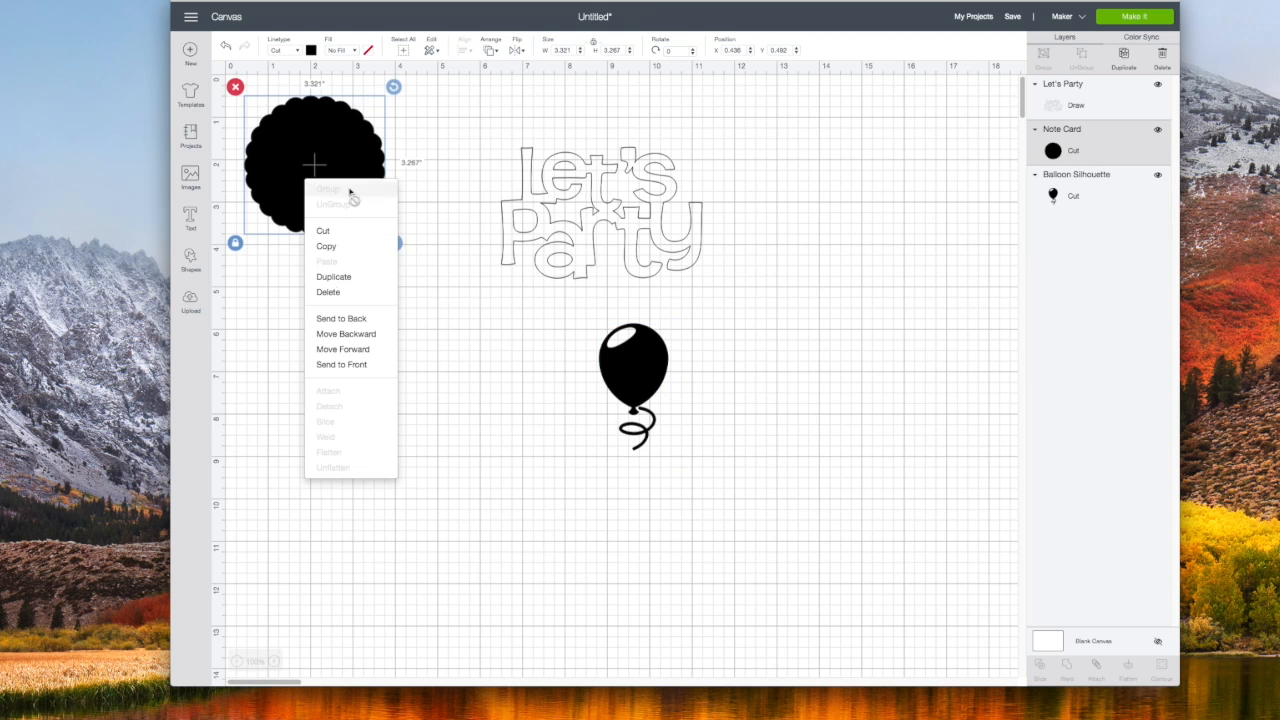
{"action": "left_click", "coordinate": [330, 276]}
{"action": "left_click", "coordinate": [579, 54]}
{"action": "left_click", "coordinate": [579, 54]}
{"action": "left_click", "coordinate": [579, 54]}
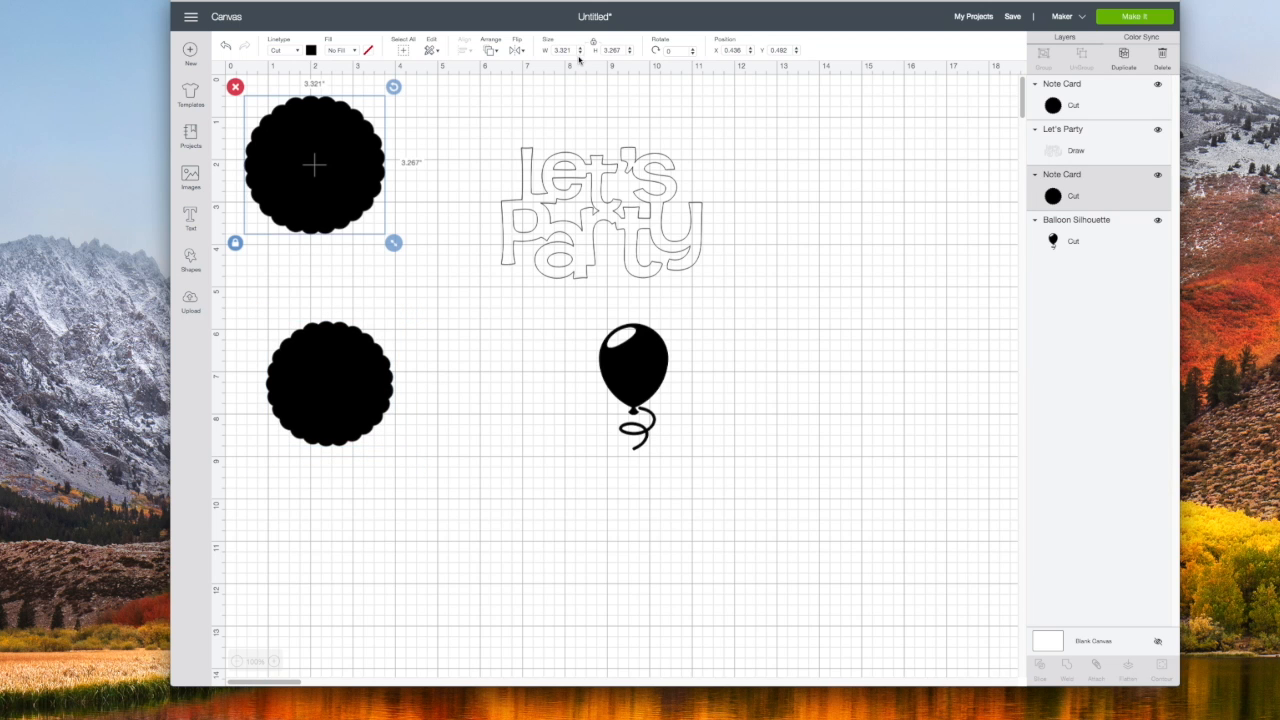
{"action": "left_click", "coordinate": [581, 54]}
{"action": "left_click", "coordinate": [581, 54]}
{"action": "left_click", "coordinate": [581, 54]}
Place the balloon beyond the phrase rotated about 24.2 degrees, and add a circle shape below it.
{"action": "left_click_drag", "start_coordinate": [635, 369], "coordinate": [703, 150]}
{"action": "left_click_drag", "start_coordinate": [749, 93], "coordinate": [820, 154]}
{"action": "left_click", "coordinate": [186, 258]}
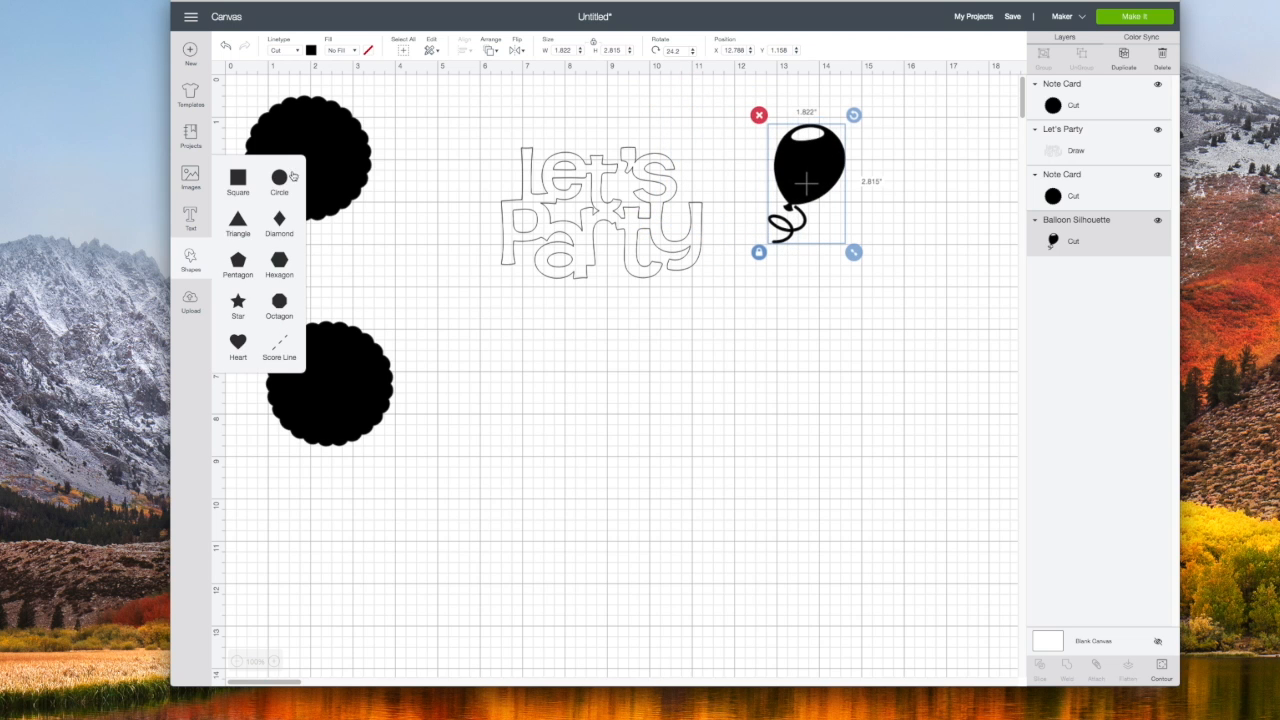
{"action": "left_click", "coordinate": [288, 178]}
{"action": "left_click_drag", "start_coordinate": [446, 274], "coordinate": [790, 395]}
Duplicate the outlined Let's Party phrase, placing the copy below the original, and change the copy's line type to Cut.
{"action": "left_click_drag", "start_coordinate": [676, 266], "coordinate": [595, 219]}
{"action": "left_click_drag", "start_coordinate": [753, 379], "coordinate": [740, 362]}
{"action": "right_click", "coordinate": [569, 174]}
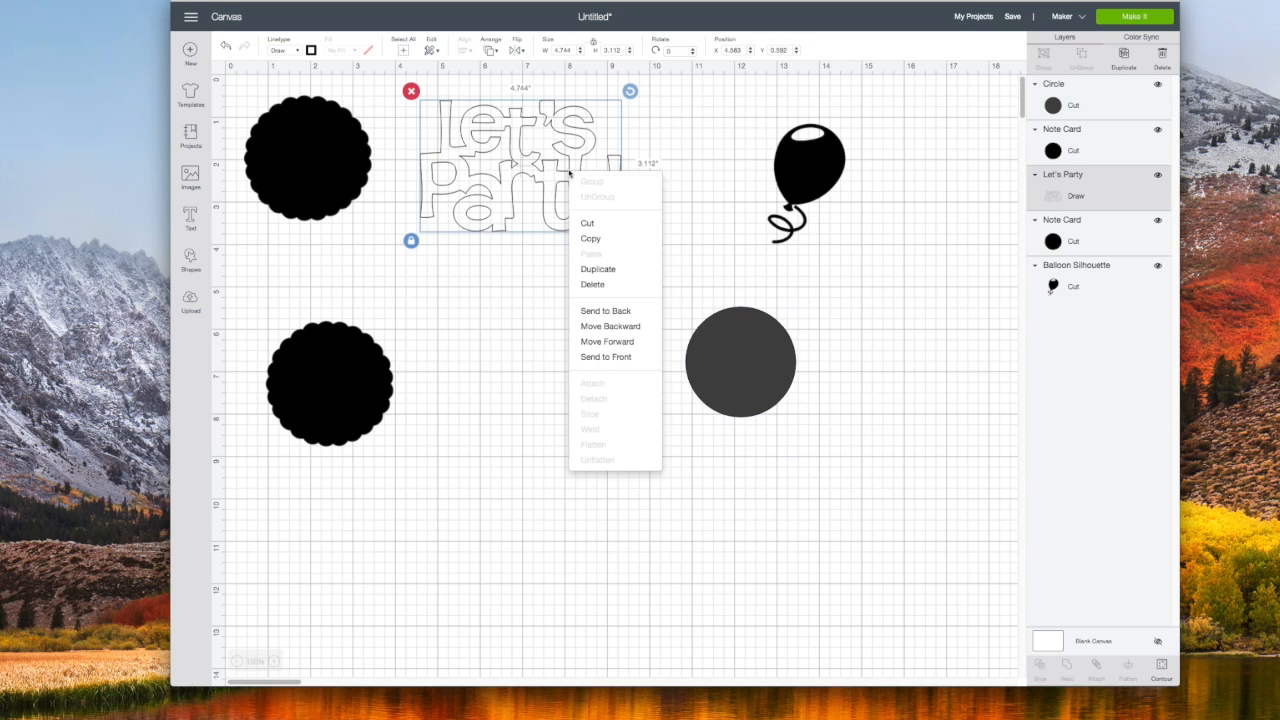
{"action": "left_click", "coordinate": [595, 269]}
{"action": "left_click_drag", "start_coordinate": [540, 214], "coordinate": [543, 370]}
{"action": "left_click", "coordinate": [285, 50]}
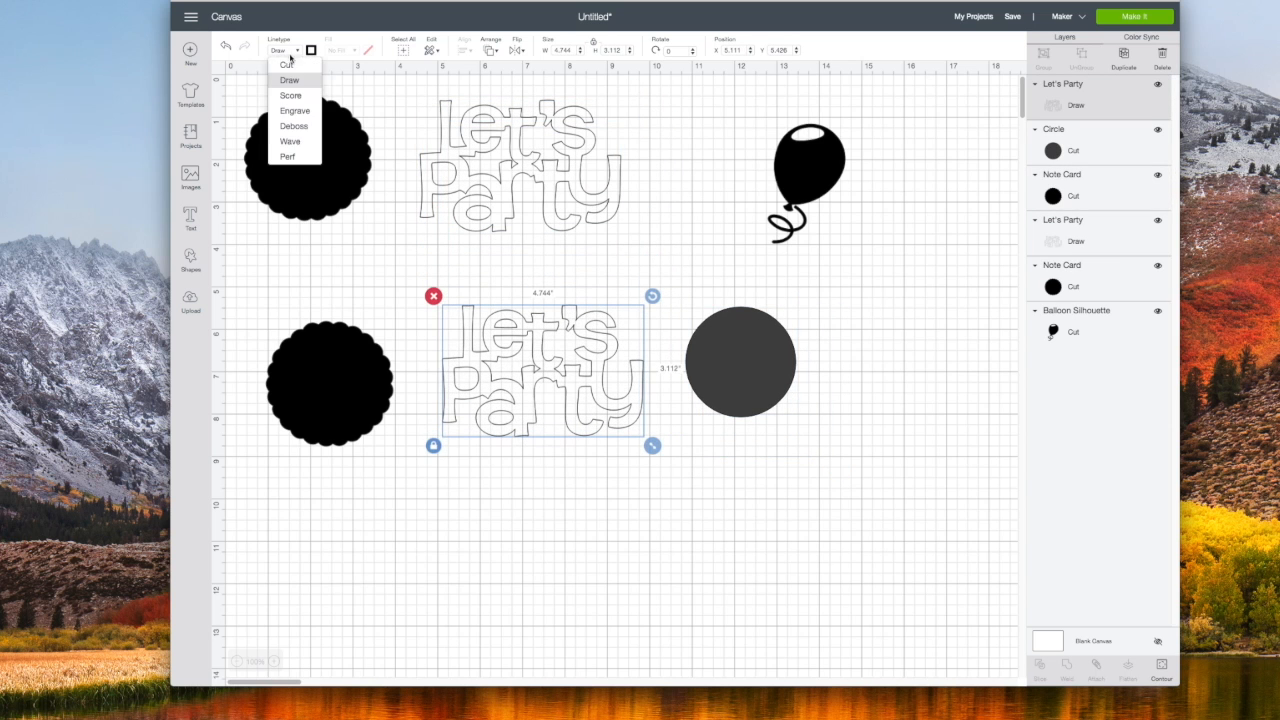
{"action": "left_click", "coordinate": [298, 69]}
Place the circle over the balloon's curly string and slice the two shapes.
{"action": "left_click", "coordinate": [829, 226]}
{"action": "left_click_drag", "start_coordinate": [774, 368], "coordinate": [806, 273]}
{"action": "left_click", "coordinate": [809, 163], "text": "shift"}
{"action": "right_click", "coordinate": [810, 166]}
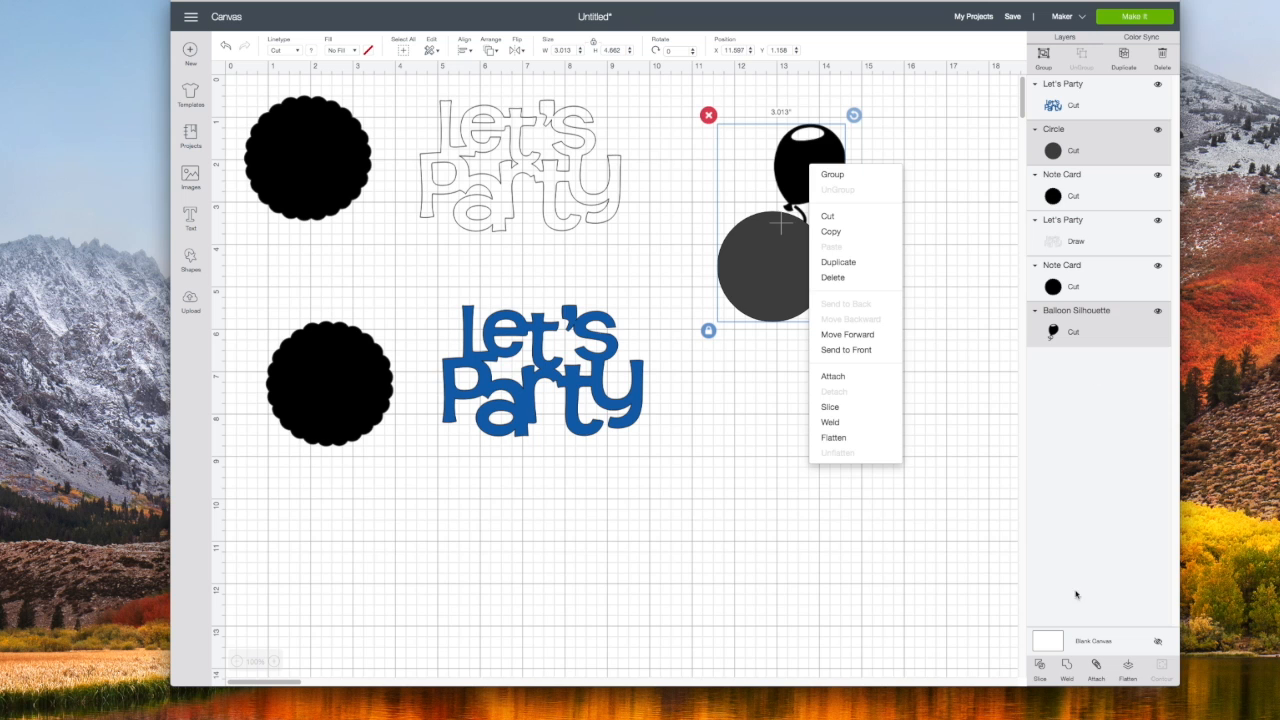
{"action": "left_click", "coordinate": [849, 408]}
Separate the slice pieces, cover the balloon's remaining string with the circle and slice the two again.
{"action": "left_click_drag", "start_coordinate": [808, 170], "coordinate": [866, 171]}
{"action": "left_click_drag", "start_coordinate": [817, 268], "coordinate": [920, 254]}
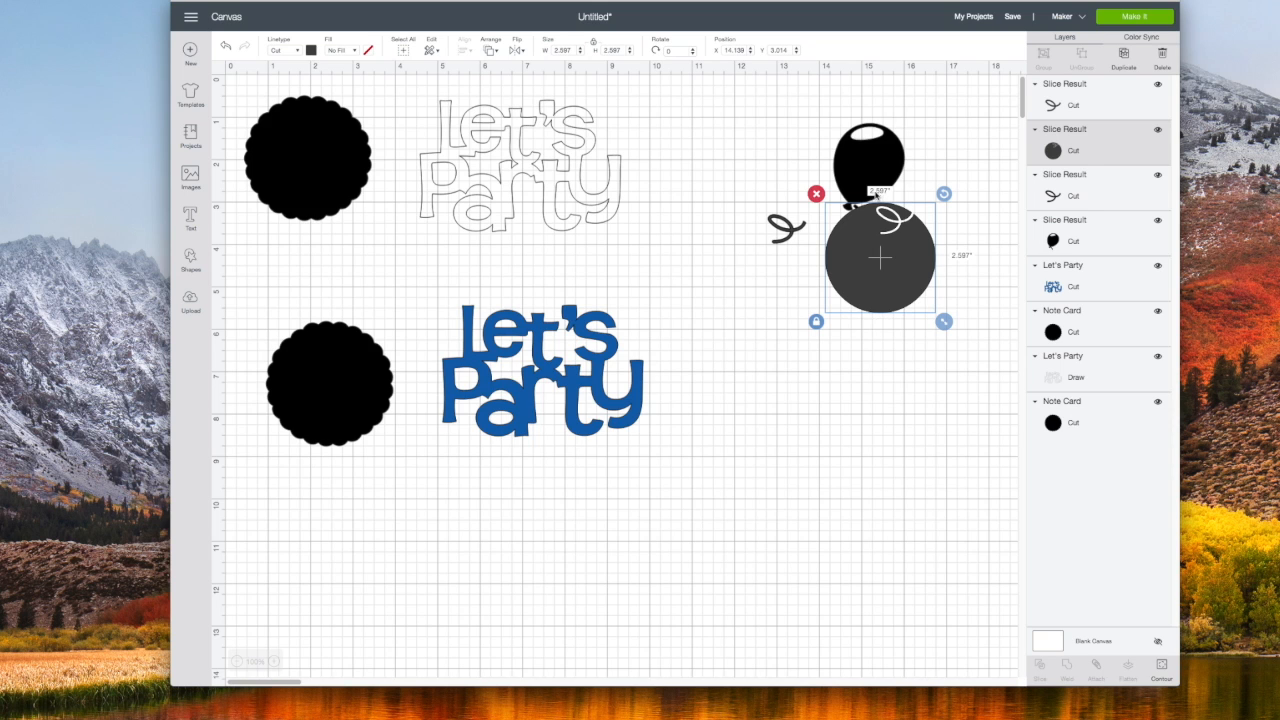
{"action": "left_click", "coordinate": [876, 195], "text": "shift"}
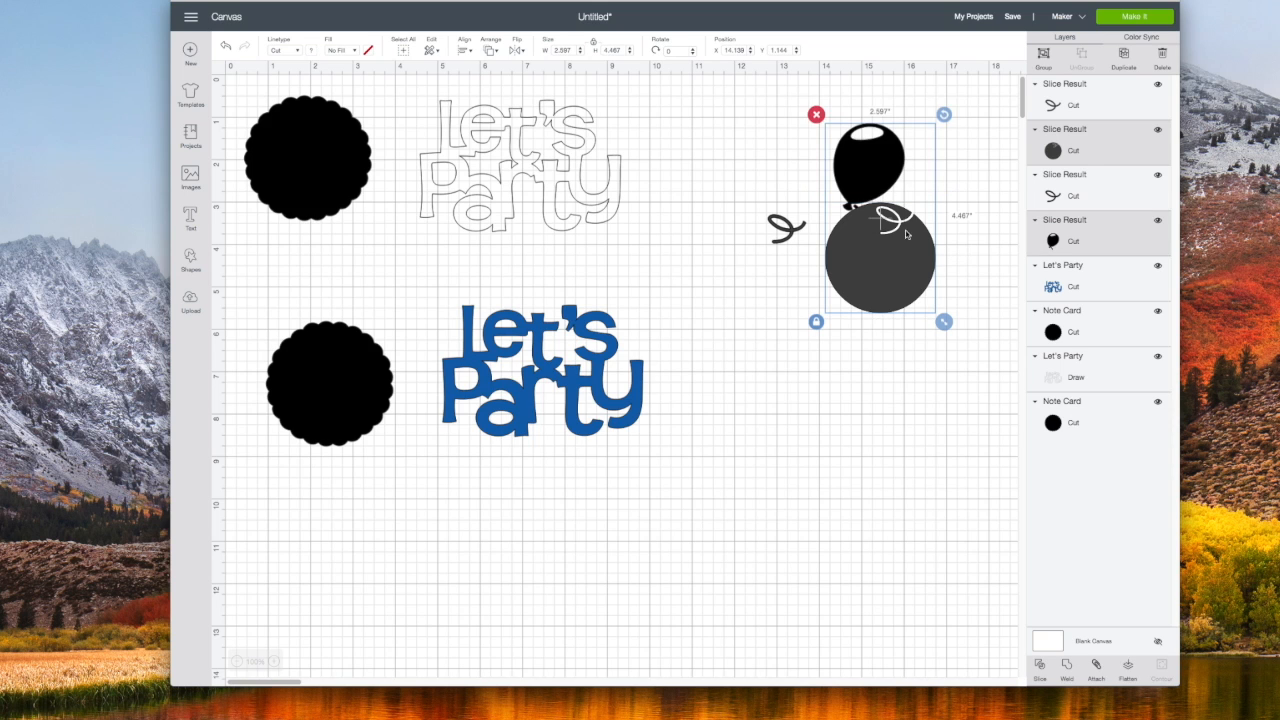
{"action": "left_click", "coordinate": [1041, 668]}
Move the trimmed balloon to the upper right end of the blue Let's Party phrase so that its knot touches the letter y.
{"action": "left_click_drag", "start_coordinate": [864, 152], "coordinate": [643, 305]}
{"action": "left_click", "coordinate": [767, 386]}
{"action": "left_click", "coordinate": [673, 301]}
{"action": "left_click", "coordinate": [740, 363]}
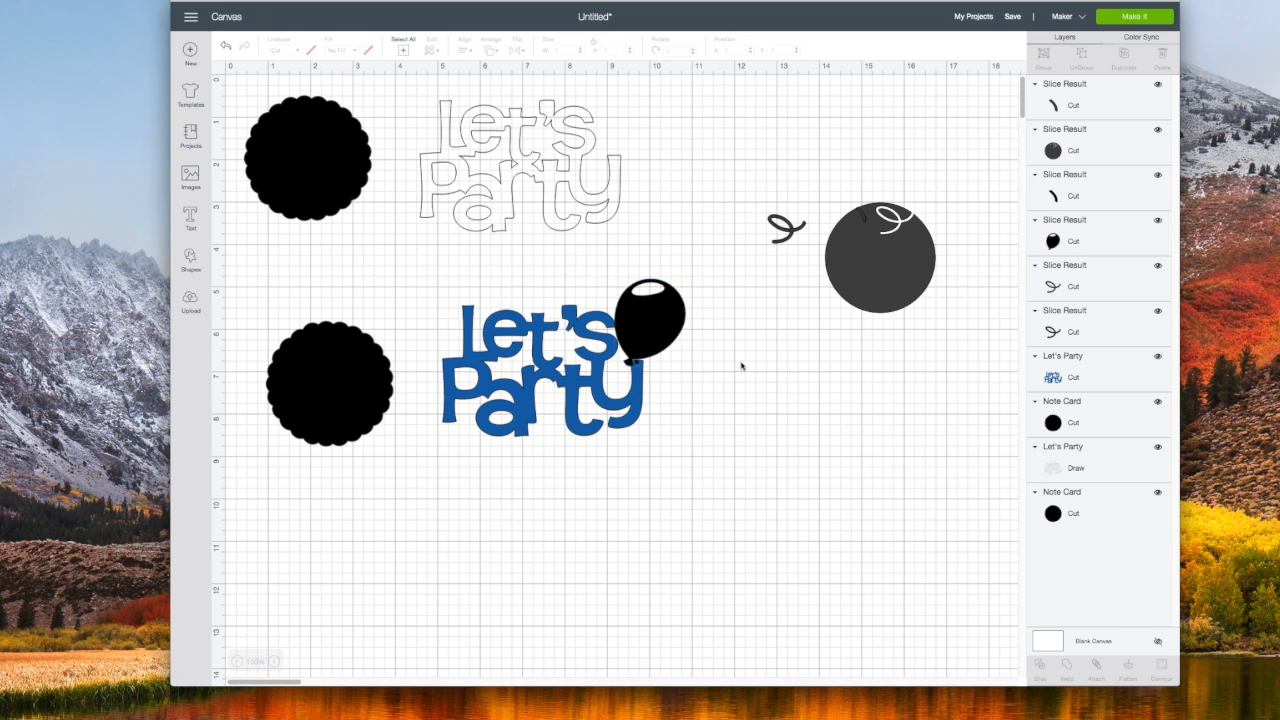
{"action": "left_click_drag", "start_coordinate": [661, 328], "coordinate": [667, 332]}
{"action": "left_click", "coordinate": [778, 392]}
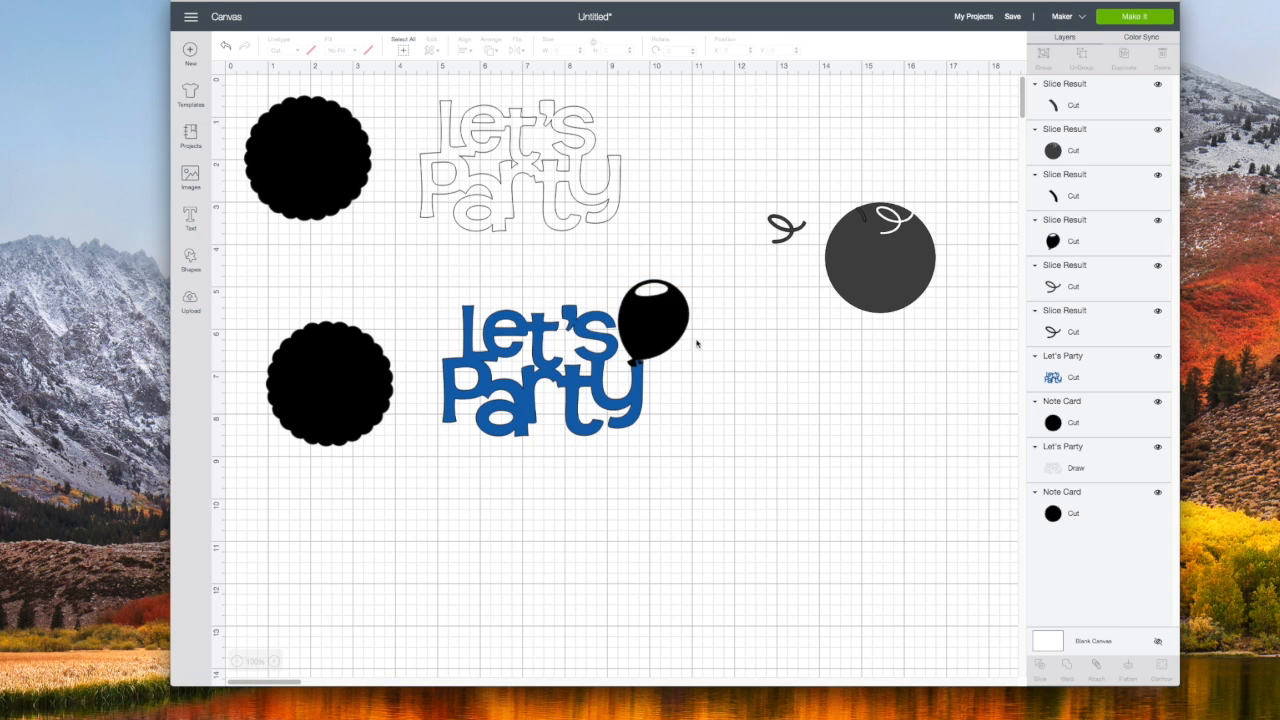
{"action": "left_click", "coordinate": [655, 318]}
{"action": "left_click", "coordinate": [760, 400]}
{"action": "left_click_drag", "start_coordinate": [690, 418], "coordinate": [618, 328]}
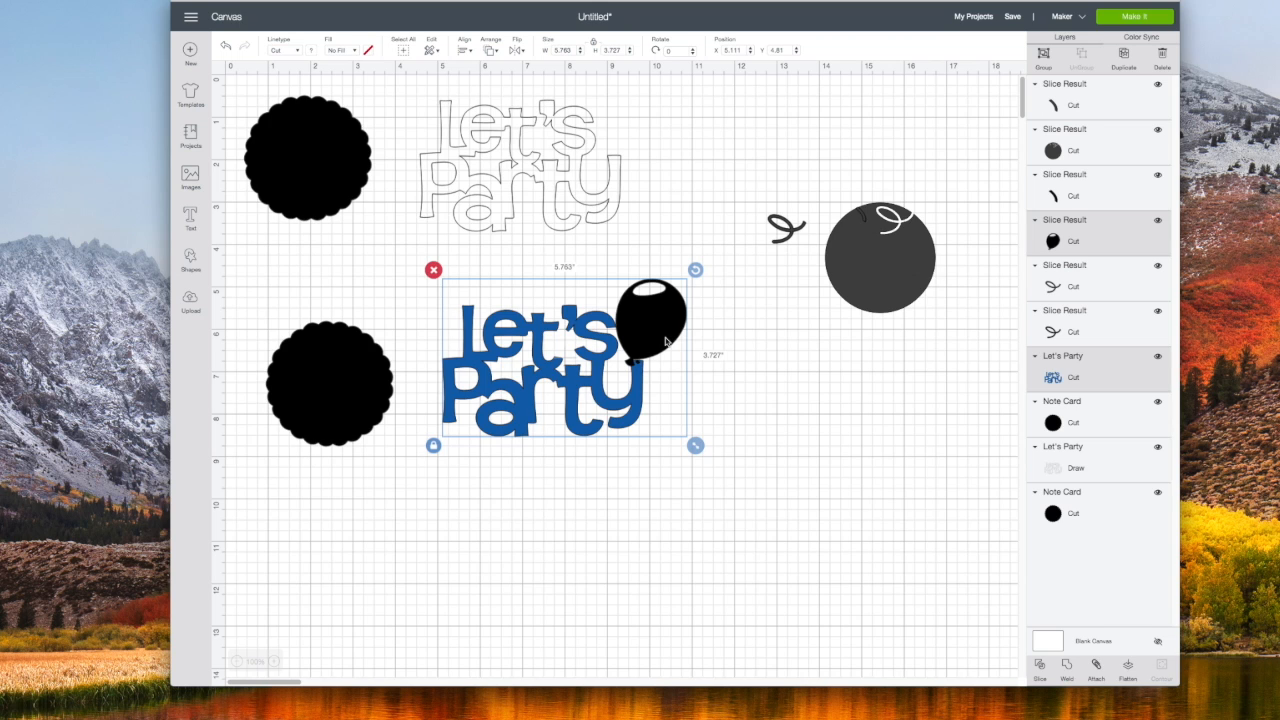
{"action": "left_click", "coordinate": [593, 218]}
Duplicate the trimmed balloon and place the copy at the upper right end of the outlined Let's Party phrase.
{"action": "right_click", "coordinate": [660, 334]}
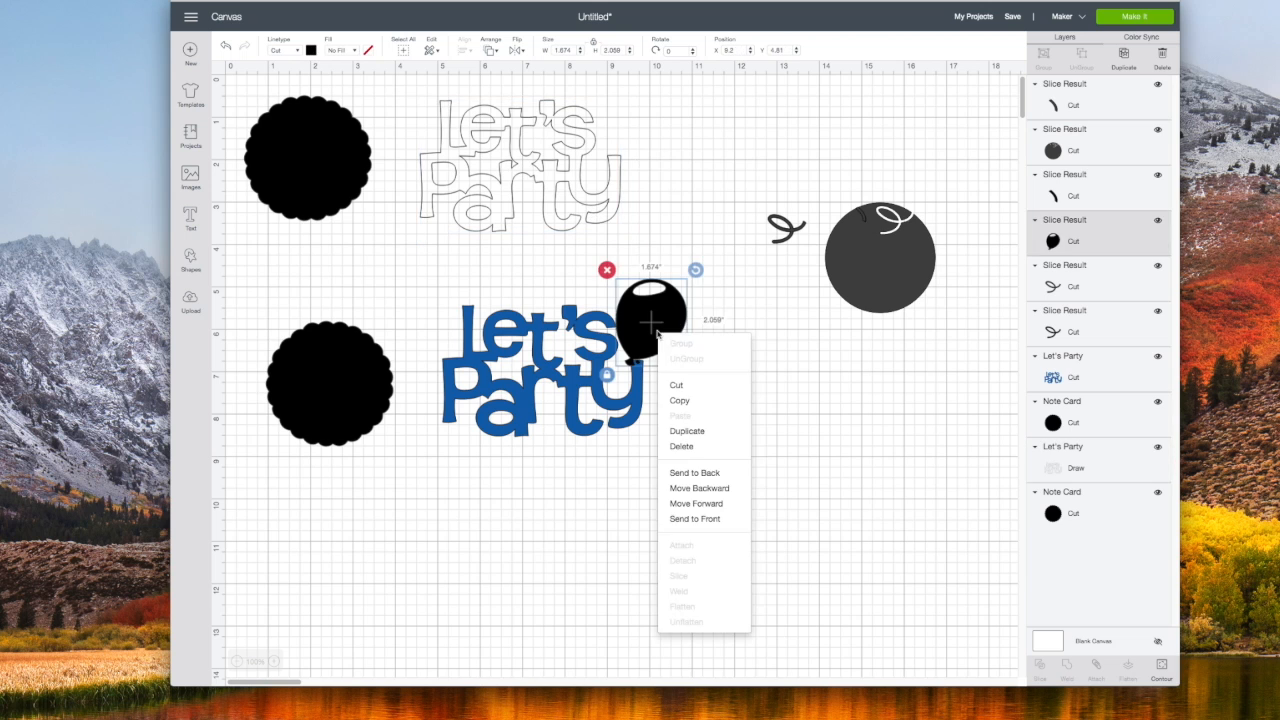
{"action": "left_click", "coordinate": [720, 428]}
{"action": "left_click_drag", "start_coordinate": [668, 335], "coordinate": [645, 157]}
{"action": "left_click_drag", "start_coordinate": [574, 219], "coordinate": [576, 236]}
{"action": "left_click_drag", "start_coordinate": [649, 139], "coordinate": [648, 150]}
Fine-tune the balloon copy's position beside the outlined phrase and rotate it about 13.6 degrees.
{"action": "left_click", "coordinate": [667, 156]}
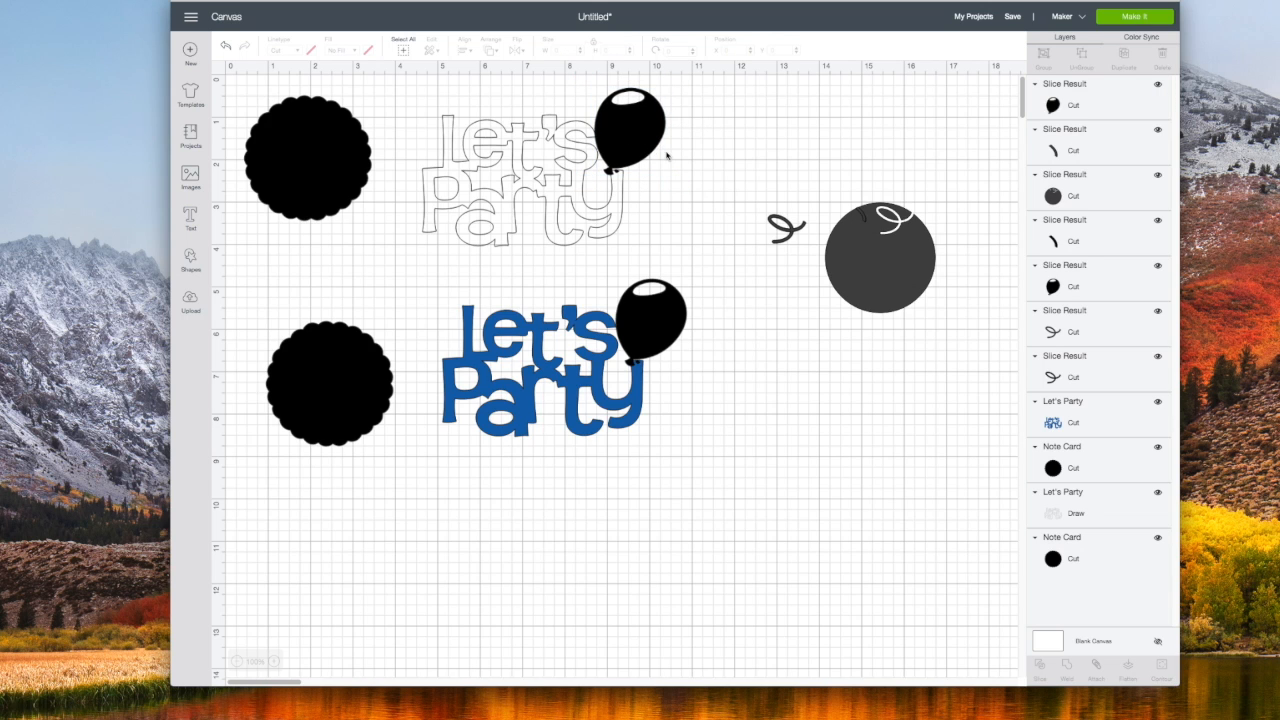
{"action": "left_click", "coordinate": [653, 149]}
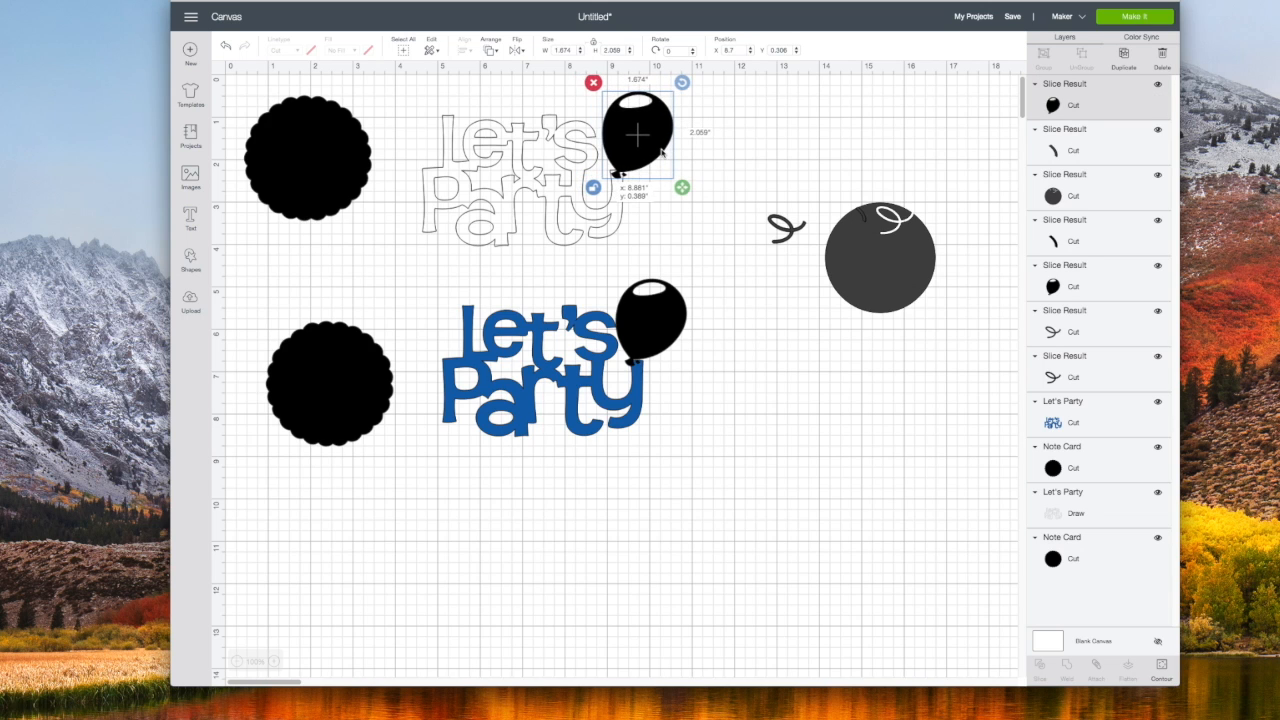
{"action": "left_click_drag", "start_coordinate": [653, 149], "coordinate": [653, 154]}
{"action": "left_click_drag", "start_coordinate": [675, 84], "coordinate": [690, 95]}
Try attaching the balloon copy to the outlined Let's Party phrase, and undo the attachment.
{"action": "left_click_drag", "start_coordinate": [648, 128], "coordinate": [534, 182]}
{"action": "left_click", "coordinate": [757, 163]}
{"action": "left_click", "coordinate": [651, 142]}
{"action": "left_click", "coordinate": [697, 143]}
{"action": "right_click", "coordinate": [639, 159]}
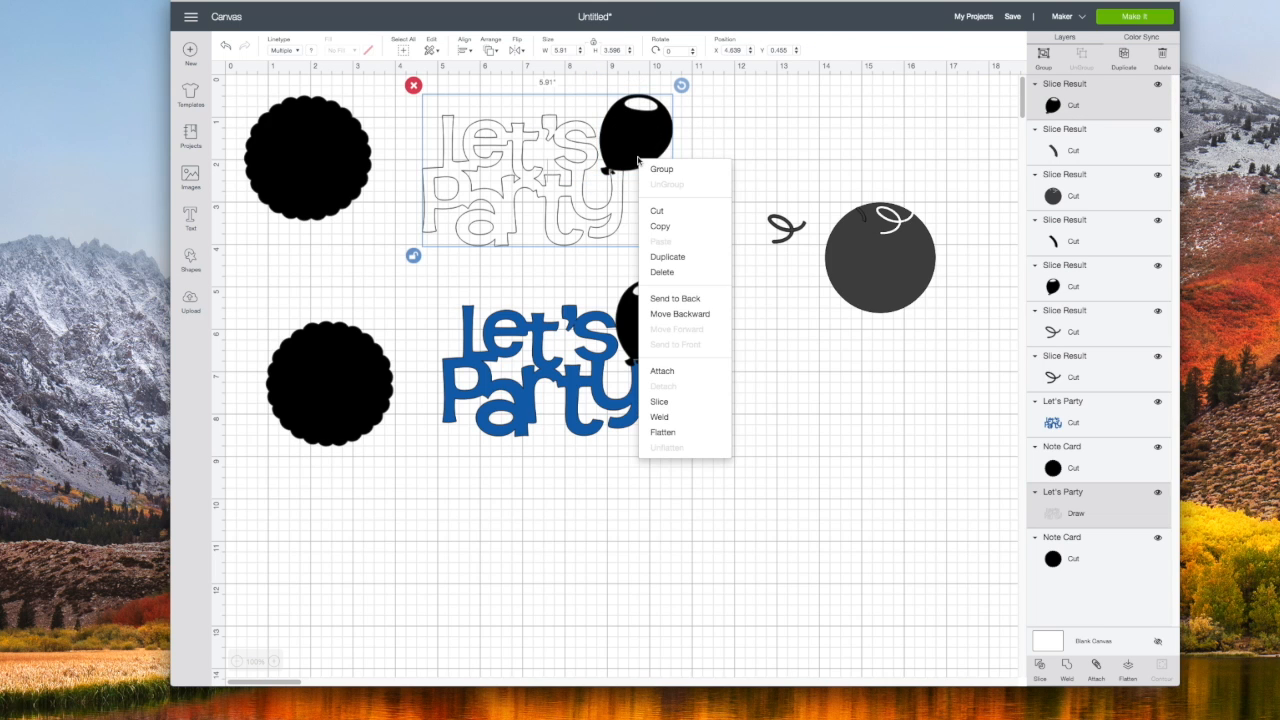
{"action": "left_click", "coordinate": [662, 370]}
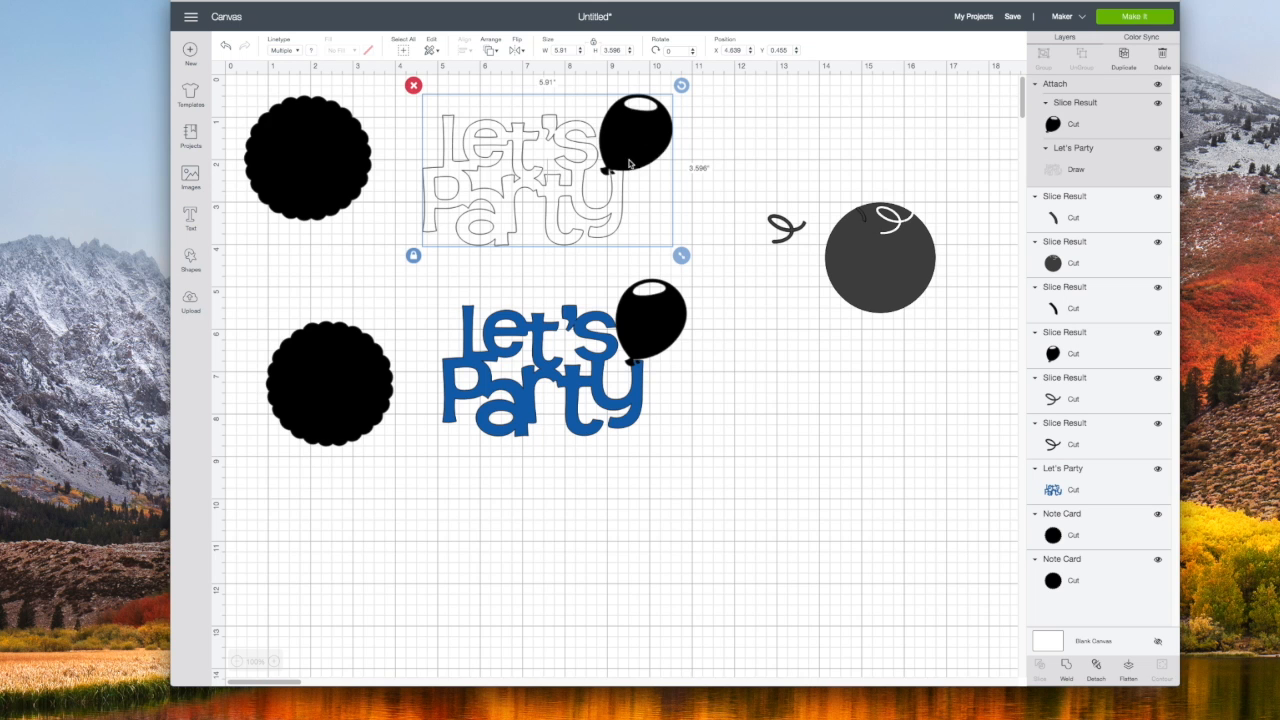
{"action": "left_click", "coordinate": [225, 45]}
Try the Draw line type on the balloon copy and change it back to Cut.
{"action": "left_click", "coordinate": [633, 147]}
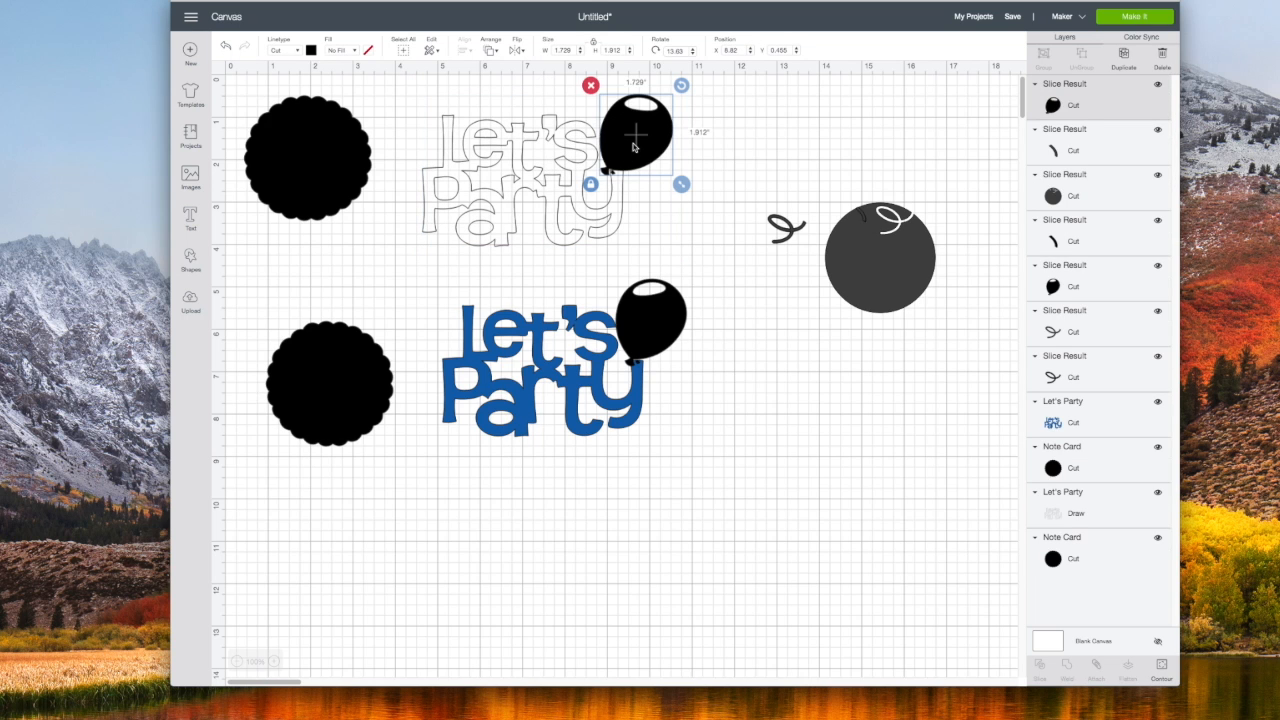
{"action": "left_click", "coordinate": [297, 50]}
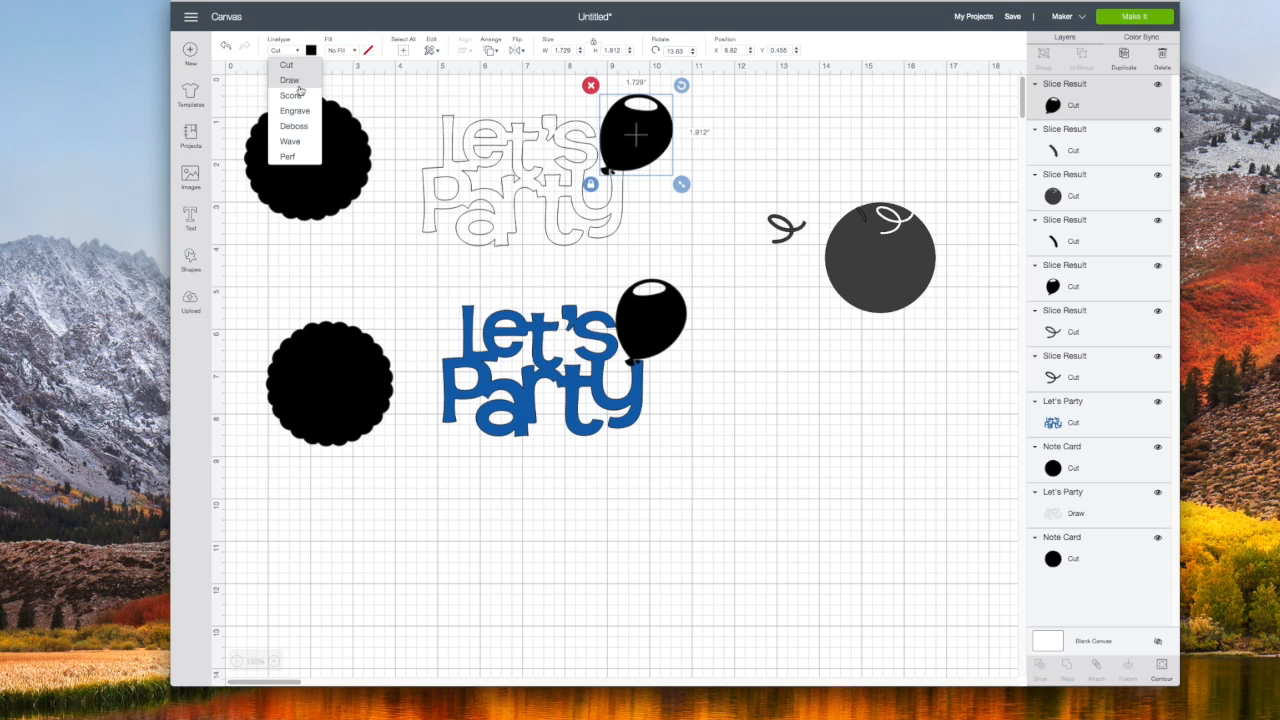
{"action": "left_click", "coordinate": [304, 89]}
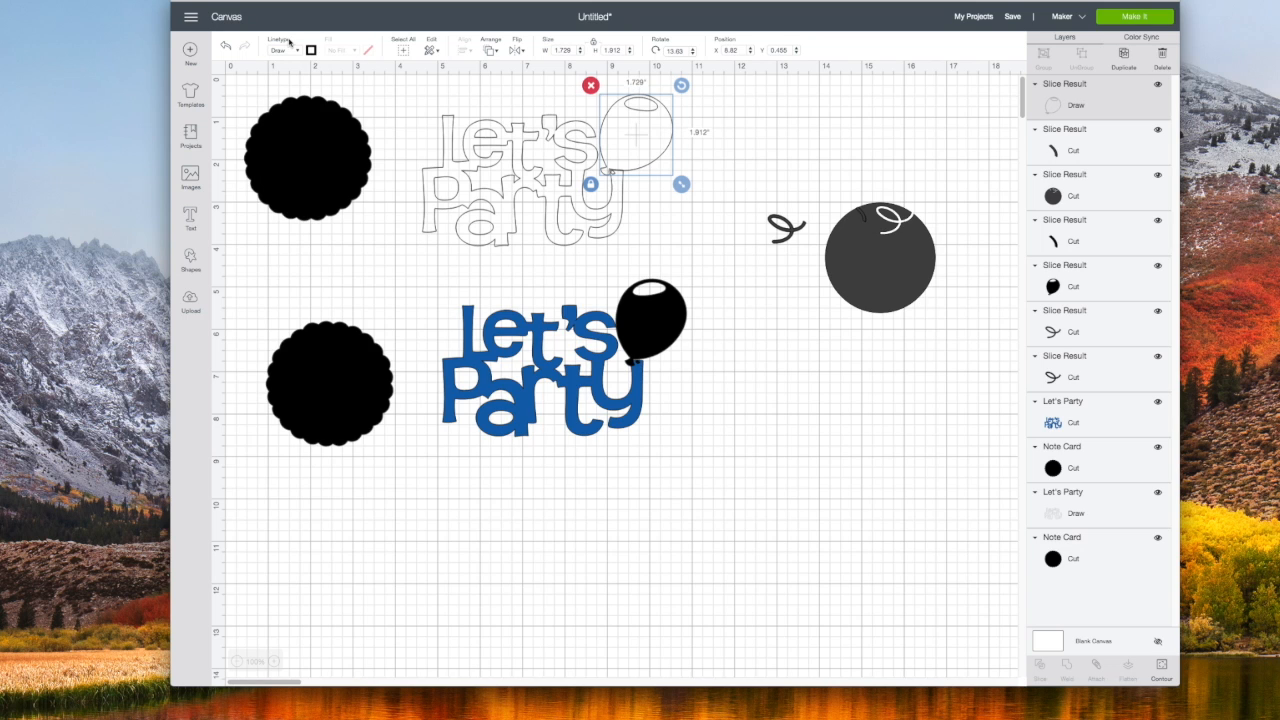
{"action": "left_click", "coordinate": [297, 50]}
{"action": "left_click", "coordinate": [300, 72]}
Attach the black balloon copy to the outlined Let's Party phrase.
{"action": "left_click", "coordinate": [791, 148]}
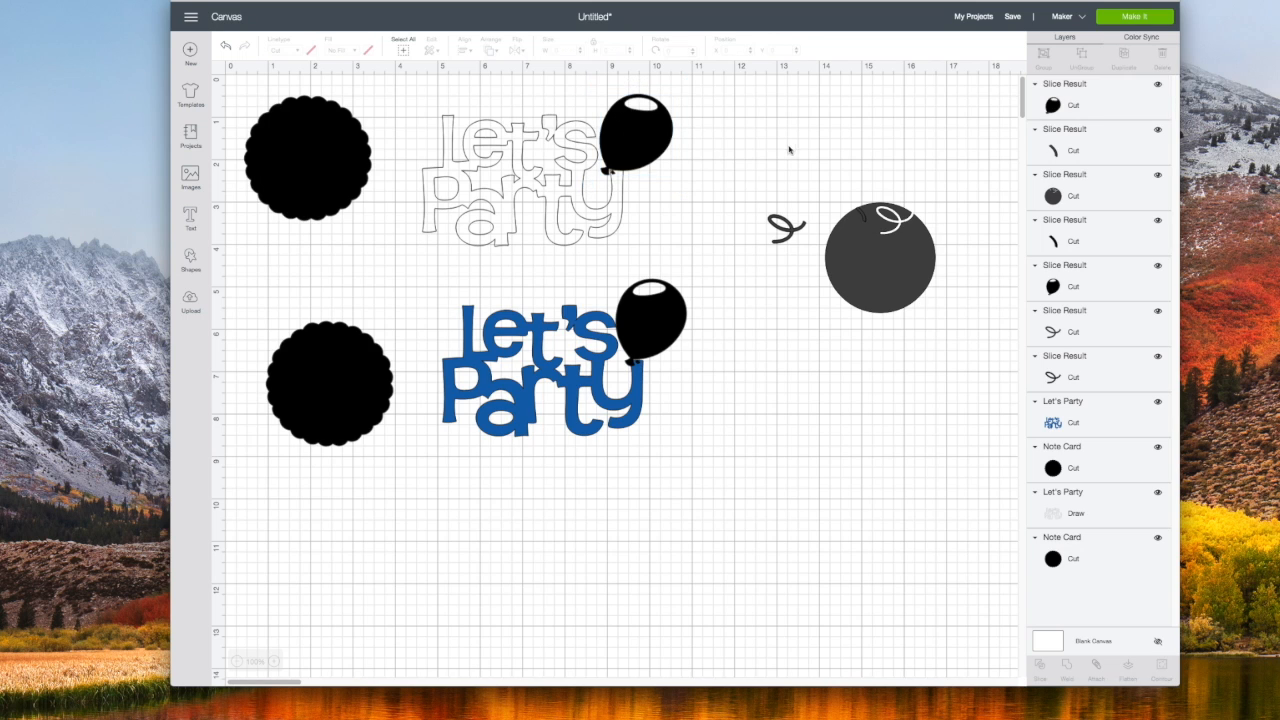
{"action": "left_click_drag", "start_coordinate": [657, 192], "coordinate": [597, 172]}
{"action": "right_click", "coordinate": [609, 162]}
{"action": "left_click", "coordinate": [643, 380]}
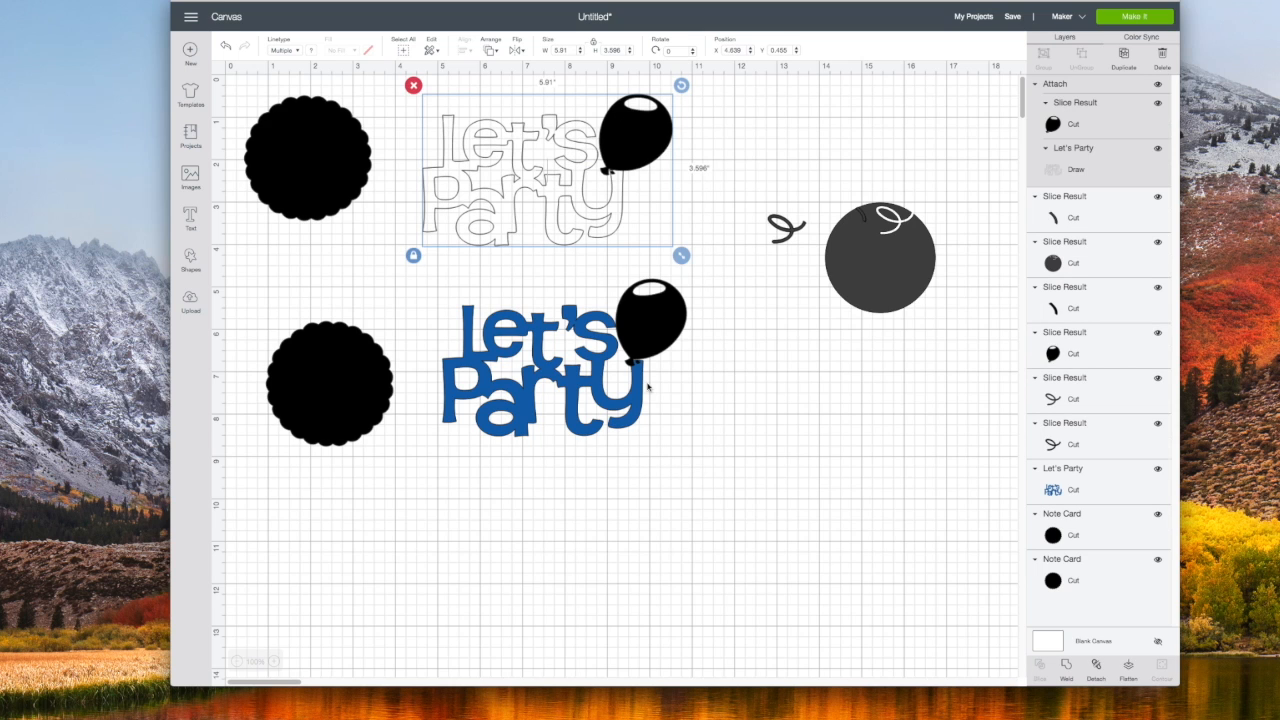
{"action": "left_click", "coordinate": [744, 149]}
{"action": "left_click", "coordinate": [606, 203]}
Weld the lower black balloon to the blue Let's Party phrase and recolour the welded shape orange.
{"action": "left_click", "coordinate": [646, 334]}
{"action": "left_click_drag", "start_coordinate": [657, 432], "coordinate": [566, 314]}
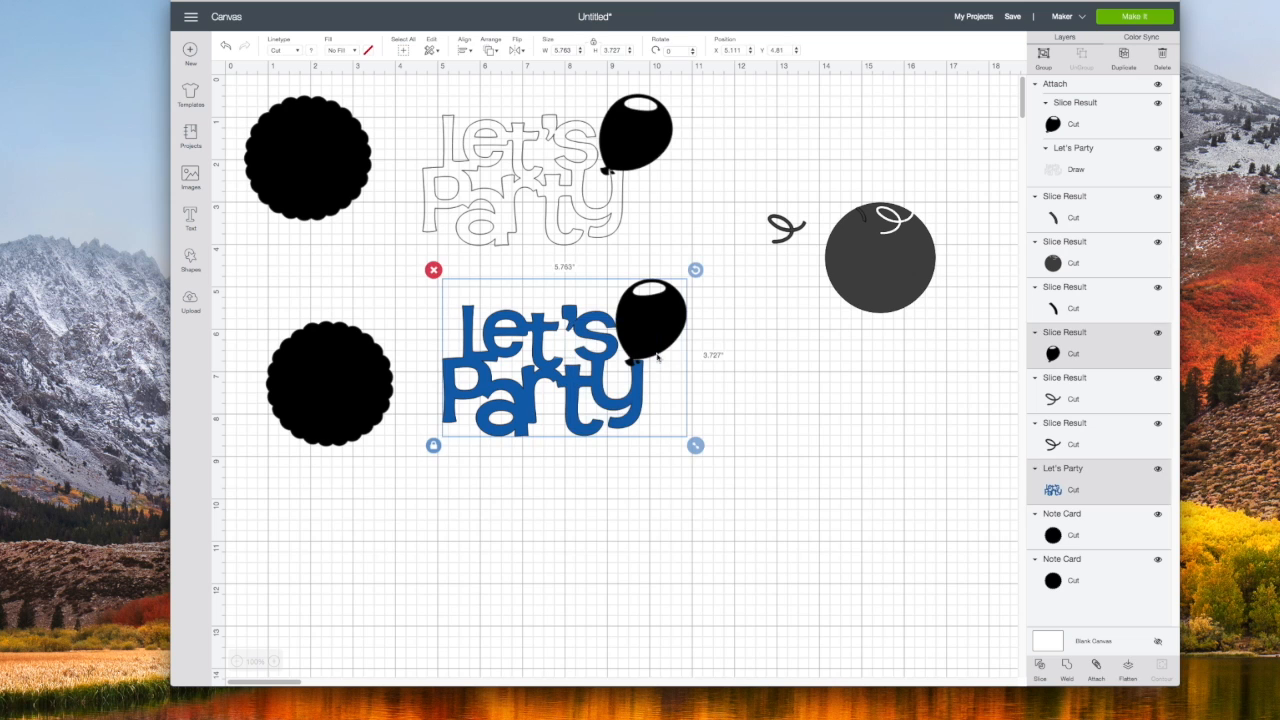
{"action": "left_click", "coordinate": [1065, 678]}
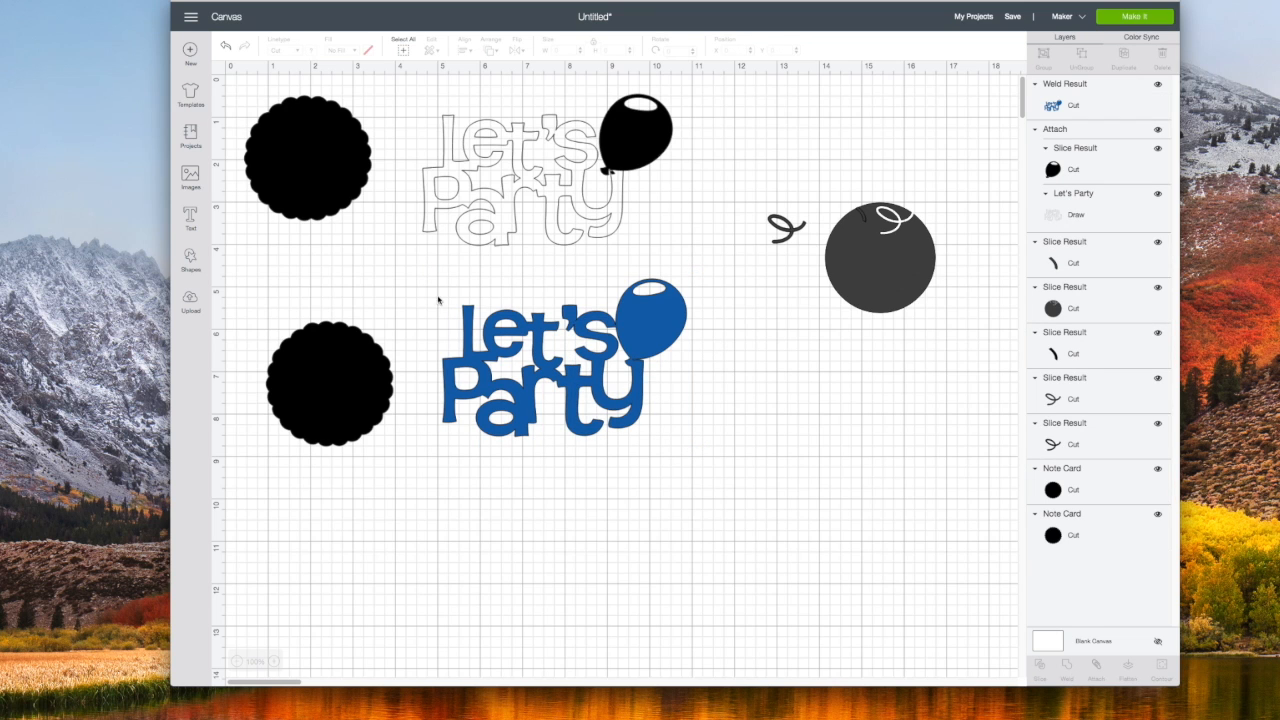
{"action": "left_click", "coordinate": [476, 367]}
{"action": "left_click", "coordinate": [311, 50]}
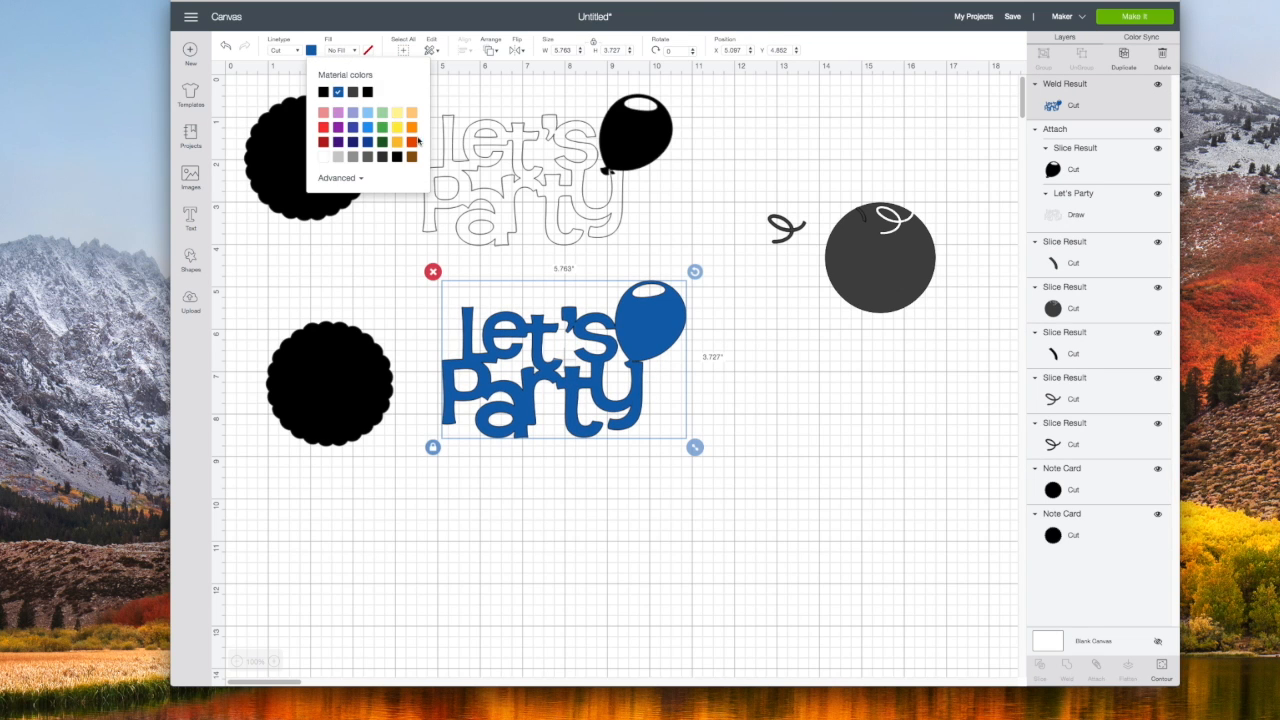
{"action": "left_click", "coordinate": [397, 143]}
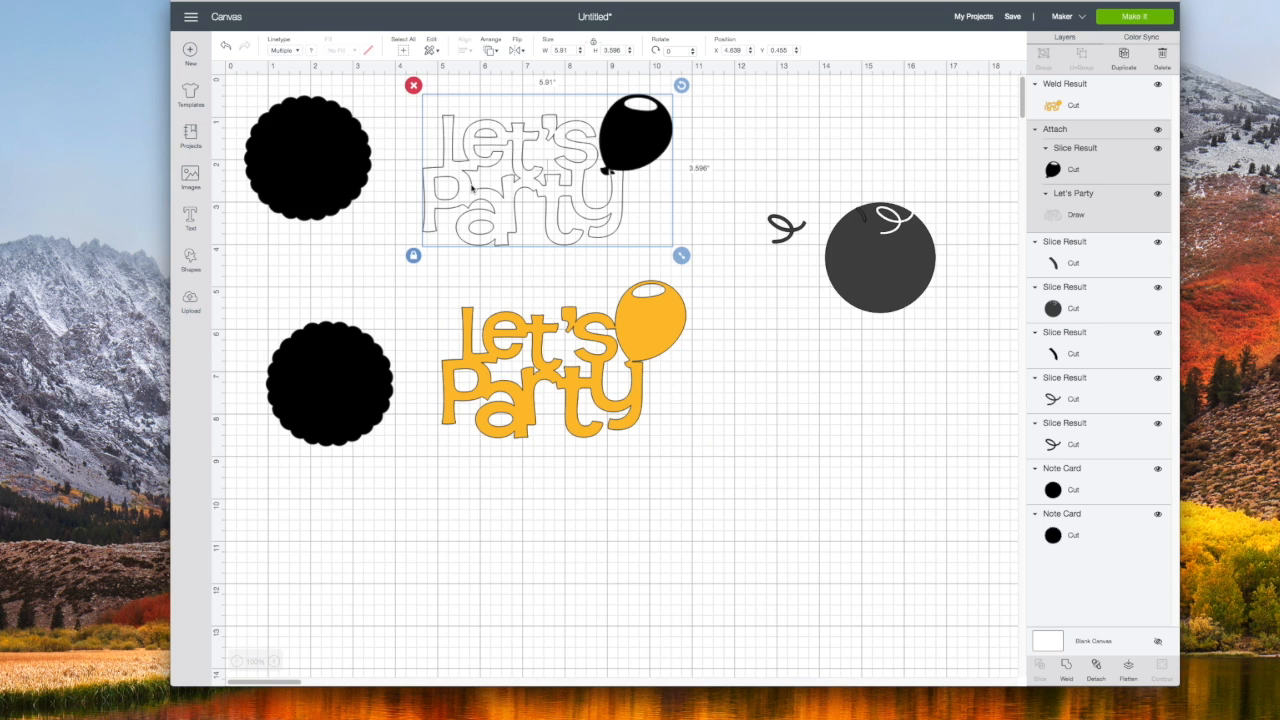
Detach the balloon from the outlined Let's Party phrase and set the phrase's drawing pen colour to Orange Peel.
{"action": "left_click", "coordinate": [299, 50]}
{"action": "right_click", "coordinate": [625, 143]}
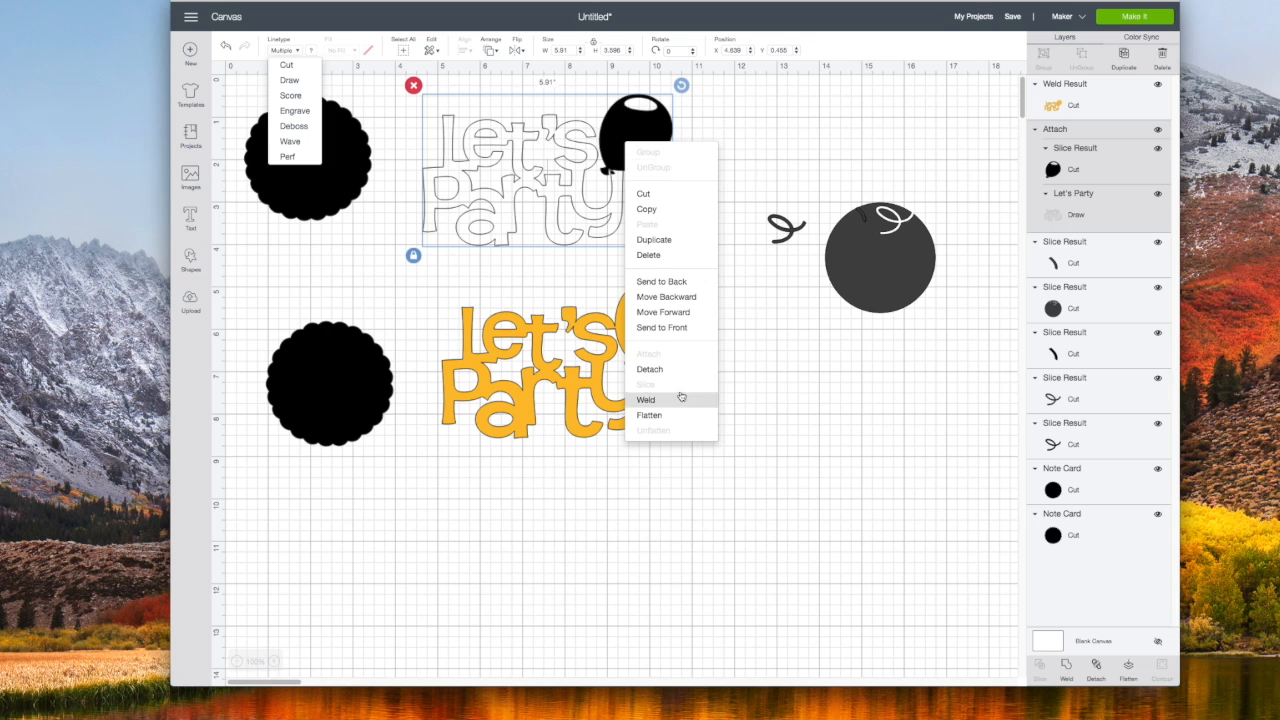
{"action": "left_click", "coordinate": [672, 370]}
{"action": "left_click", "coordinate": [576, 181]}
{"action": "left_click", "coordinate": [311, 50]}
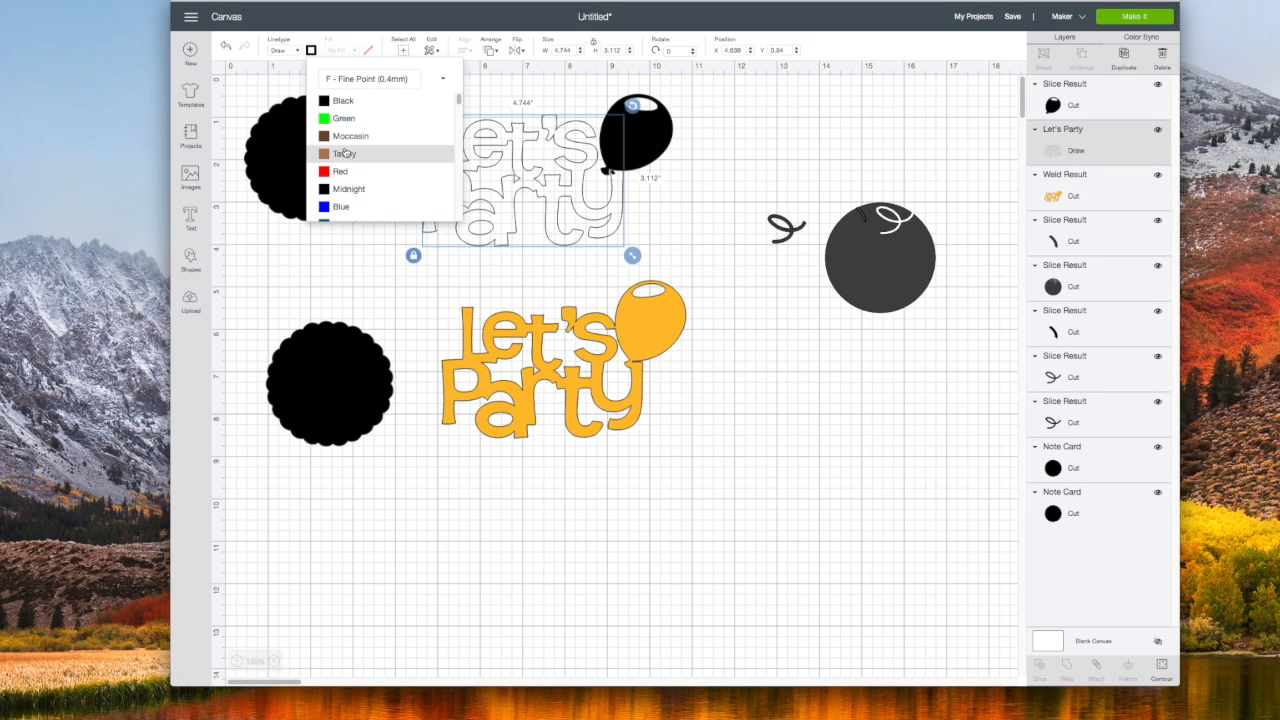
{"action": "scroll", "coordinate": [458, 103], "scroll_direction": "down", "scroll_amount": 1}
{"action": "left_click_drag", "start_coordinate": [458, 103], "coordinate": [459, 157]}
{"action": "left_click", "coordinate": [399, 186]}
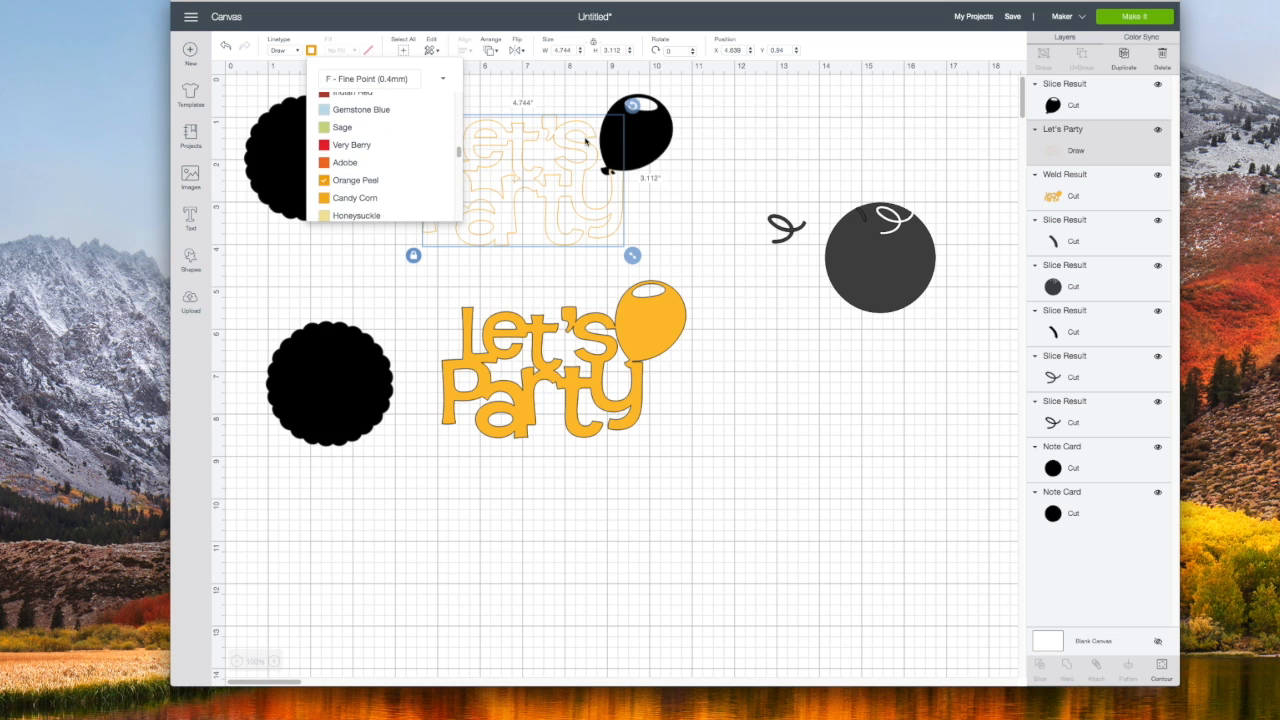
Recolour the black balloon orange and attach it to the outlined Let's Party phrase.
{"action": "left_click", "coordinate": [634, 131]}
{"action": "left_click", "coordinate": [311, 50]}
{"action": "left_click", "coordinate": [376, 104]}
{"action": "left_click_drag", "start_coordinate": [650, 226], "coordinate": [459, 124]}
{"action": "right_click", "coordinate": [505, 136]}
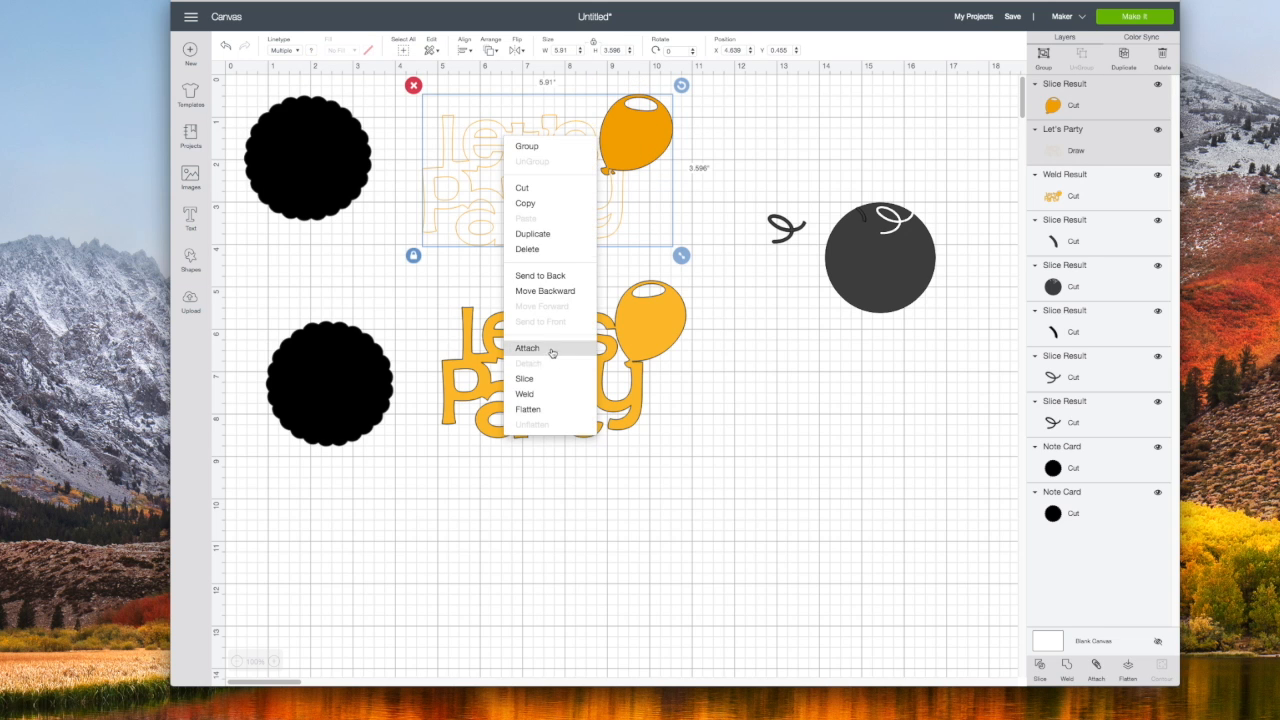
{"action": "left_click", "coordinate": [550, 349]}
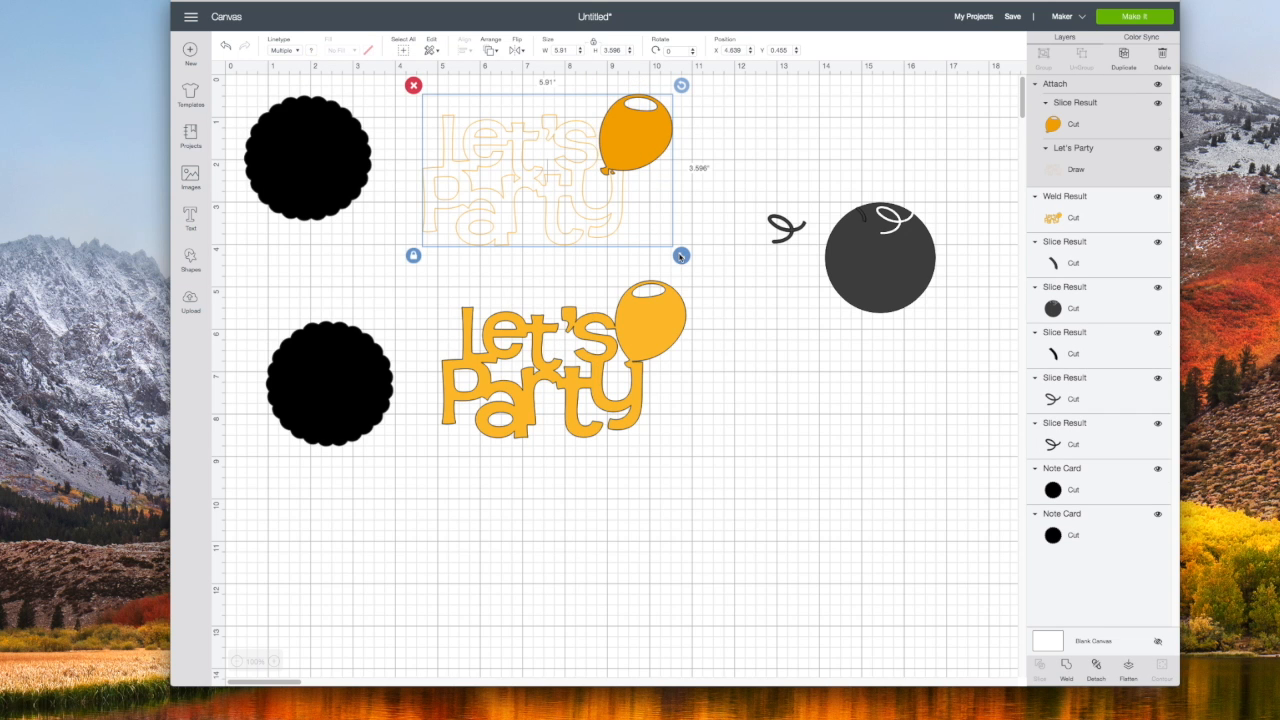
Delete the leftover grey circle and squiggle slice pieces beside the designs.
{"action": "left_click_drag", "start_coordinate": [975, 295], "coordinate": [795, 205]}
{"action": "key", "text": "Delete"}
Shrink the outlined phrase with its balloon and place it on the upper scalloped circle.
{"action": "left_click", "coordinate": [610, 190]}
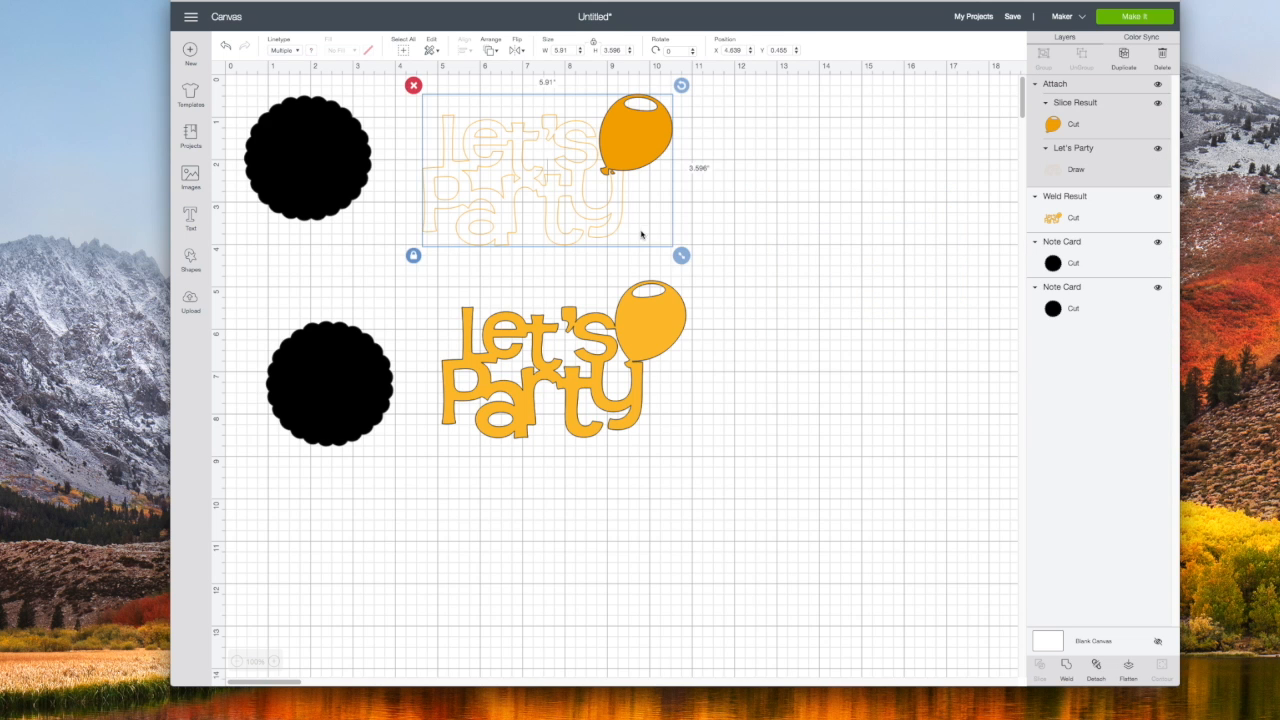
{"action": "left_click_drag", "start_coordinate": [681, 255], "coordinate": [554, 229]}
{"action": "left_click_drag", "start_coordinate": [521, 139], "coordinate": [345, 177]}
Centre the outlined phrase and balloon on the upper scalloped circle.
{"action": "left_click_drag", "start_coordinate": [392, 235], "coordinate": [230, 84]}
{"action": "left_click", "coordinate": [458, 48]}
{"action": "left_click", "coordinate": [515, 152]}
{"action": "left_click", "coordinate": [490, 204]}
{"action": "left_click", "coordinate": [332, 174]}
{"action": "left_click", "coordinate": [386, 223]}
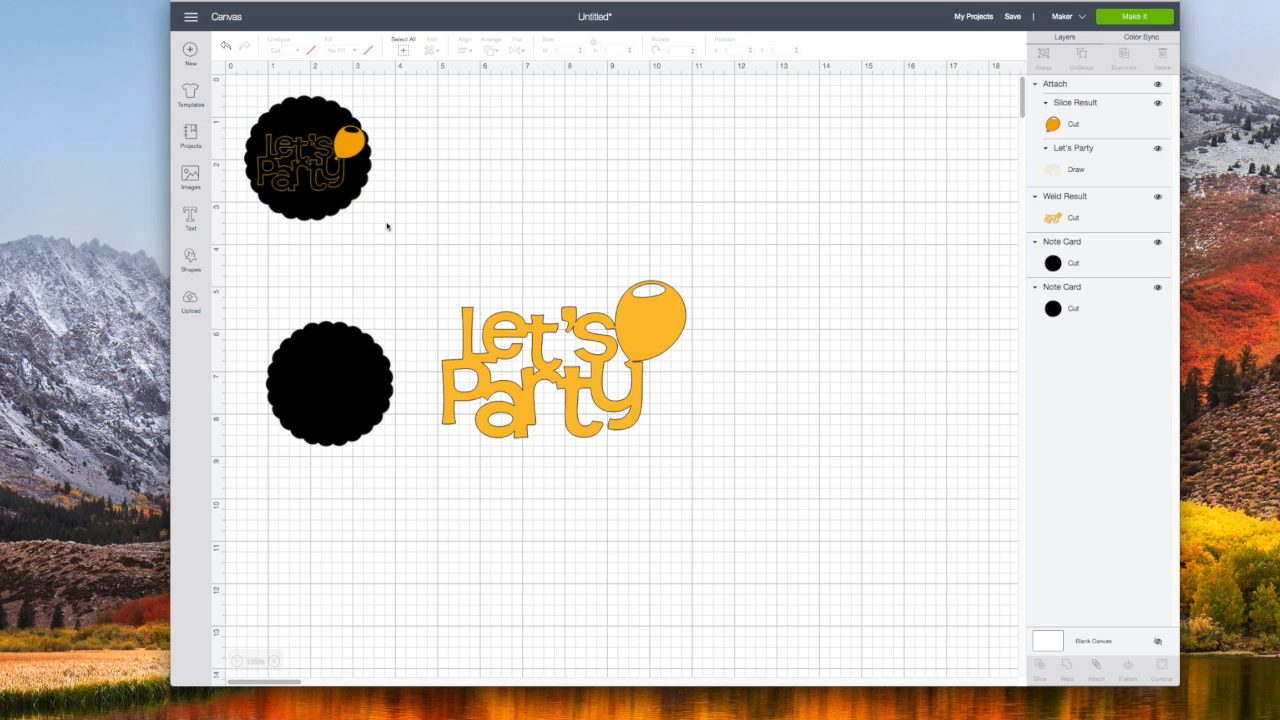
Enlarge the upper circle and its phrase together to about 4.8 inches wide, and nudge the phrase slightly down.
{"action": "left_click", "coordinate": [371, 199]}
{"action": "left_click_drag", "start_coordinate": [380, 229], "coordinate": [456, 304]}
{"action": "left_click", "coordinate": [433, 155]}
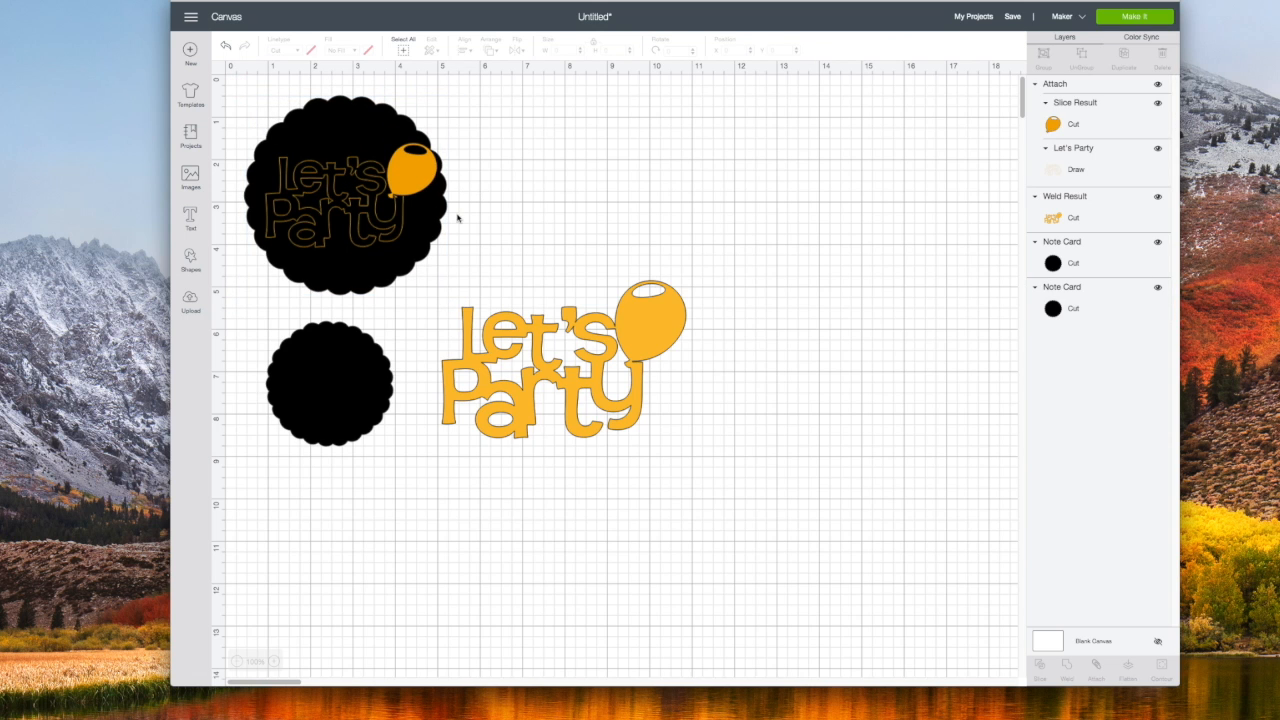
{"action": "left_click", "coordinate": [423, 250]}
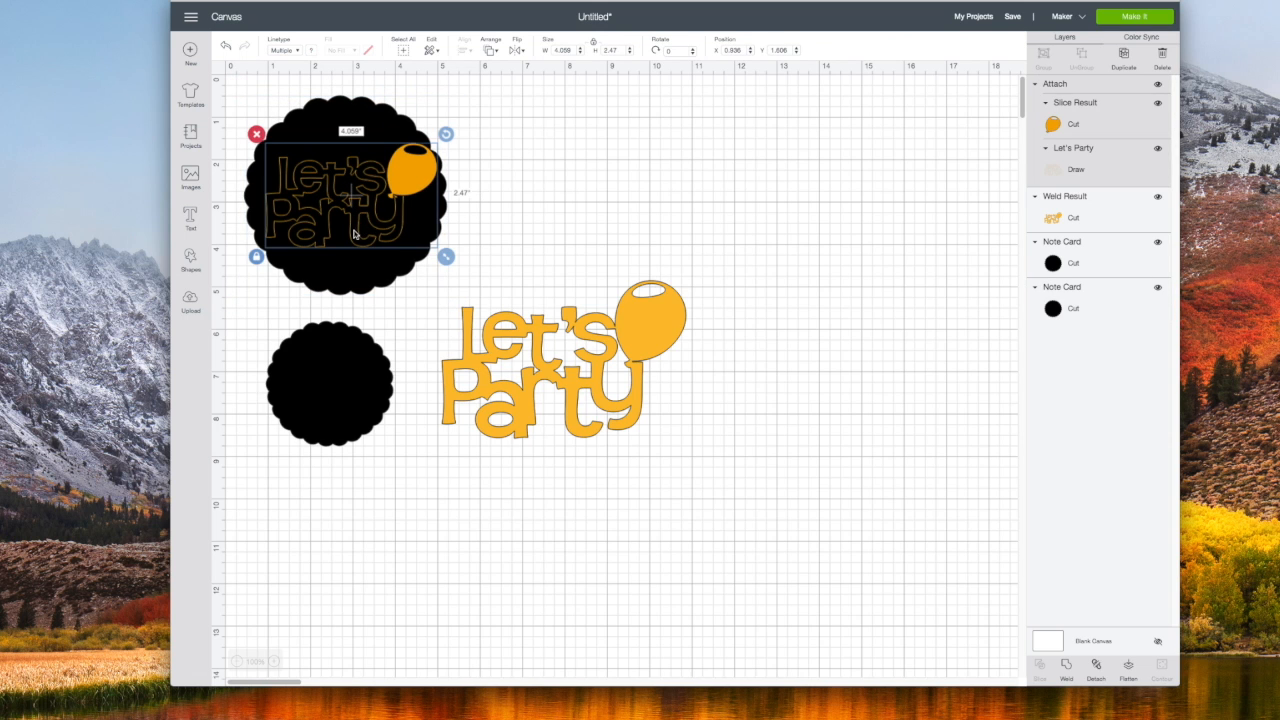
{"action": "left_click_drag", "start_coordinate": [353, 233], "coordinate": [353, 237]}
Set the combined width of the upper circle and phrase to 3 inches and attach them together.
{"action": "left_click", "coordinate": [318, 175], "text": "shift"}
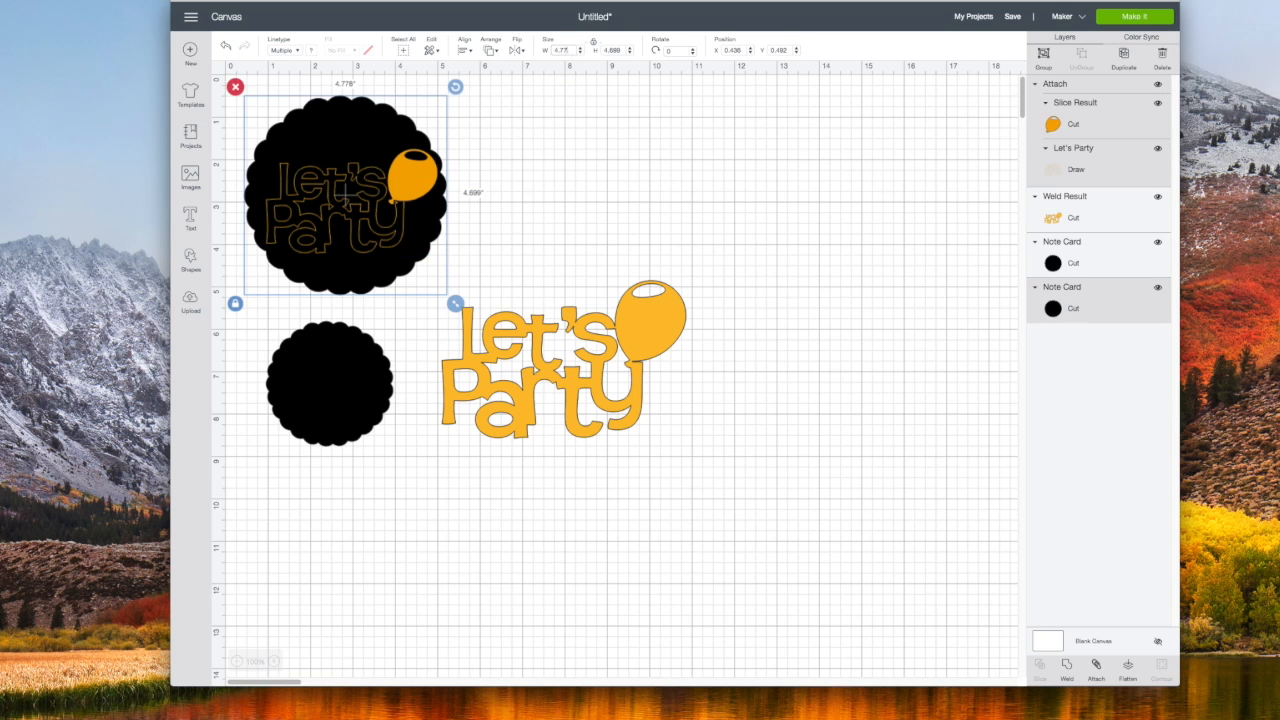
{"action": "key", "text": "Return"}
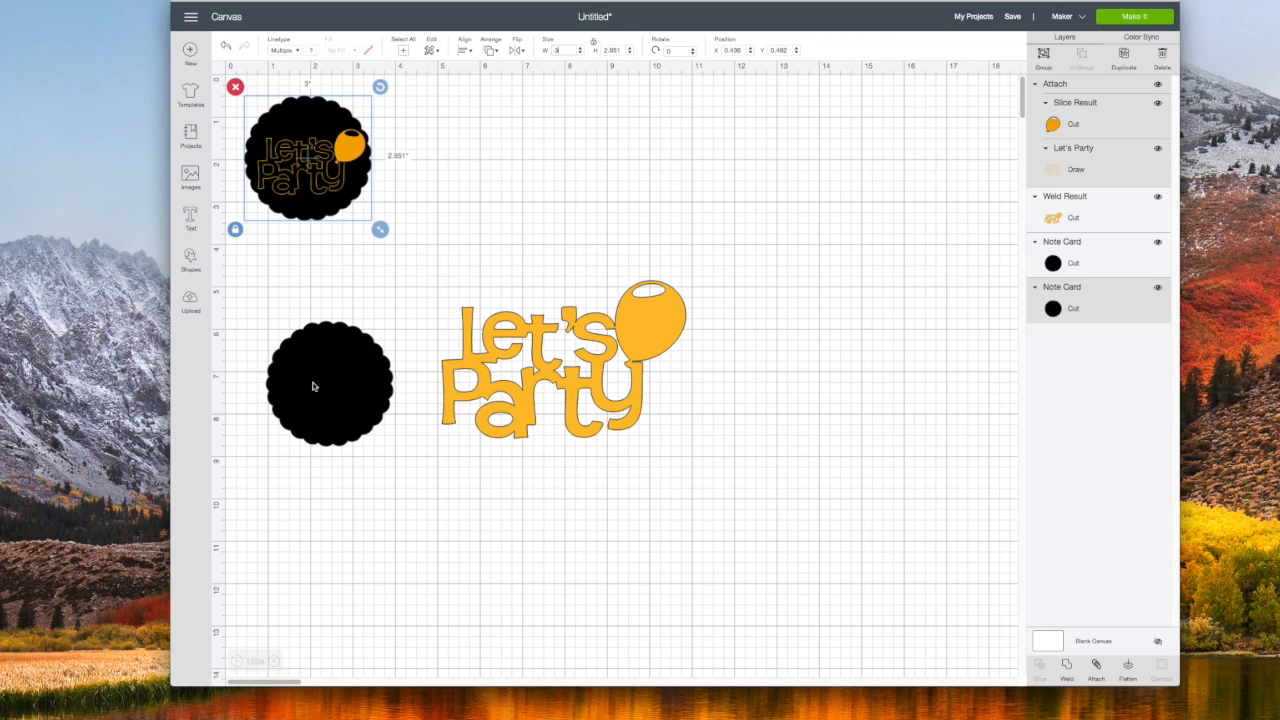
{"action": "right_click", "coordinate": [318, 170]}
{"action": "left_click", "coordinate": [496, 146]}
{"action": "left_click_drag", "start_coordinate": [389, 214], "coordinate": [344, 176]}
{"action": "right_click", "coordinate": [346, 177]}
{"action": "left_click", "coordinate": [378, 389]}
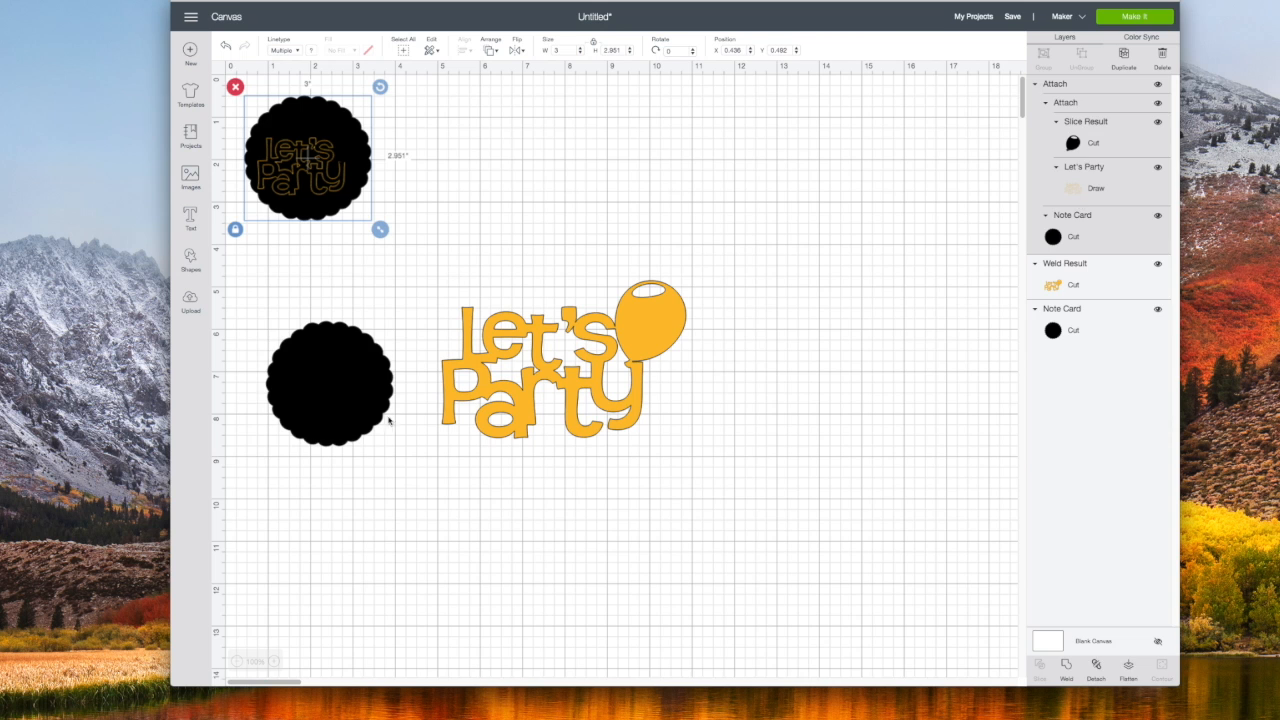
Move the lower circle up beneath the first and fit the welded phrase onto it at about 2.3 inches wide.
{"action": "left_click_drag", "start_coordinate": [331, 380], "coordinate": [303, 331]}
{"action": "left_click", "coordinate": [640, 417]}
{"action": "left_click_drag", "start_coordinate": [697, 455], "coordinate": [574, 394]}
{"action": "left_click", "coordinate": [310, 172]}
{"action": "left_click_drag", "start_coordinate": [450, 335], "coordinate": [269, 340]}
{"action": "left_click_drag", "start_coordinate": [378, 376], "coordinate": [357, 363]}
{"action": "left_click_drag", "start_coordinate": [319, 343], "coordinate": [312, 313]}
Unlock the welded phrase's proportions and stretch it to about 1.57 inches high.
{"action": "left_click", "coordinate": [489, 387]}
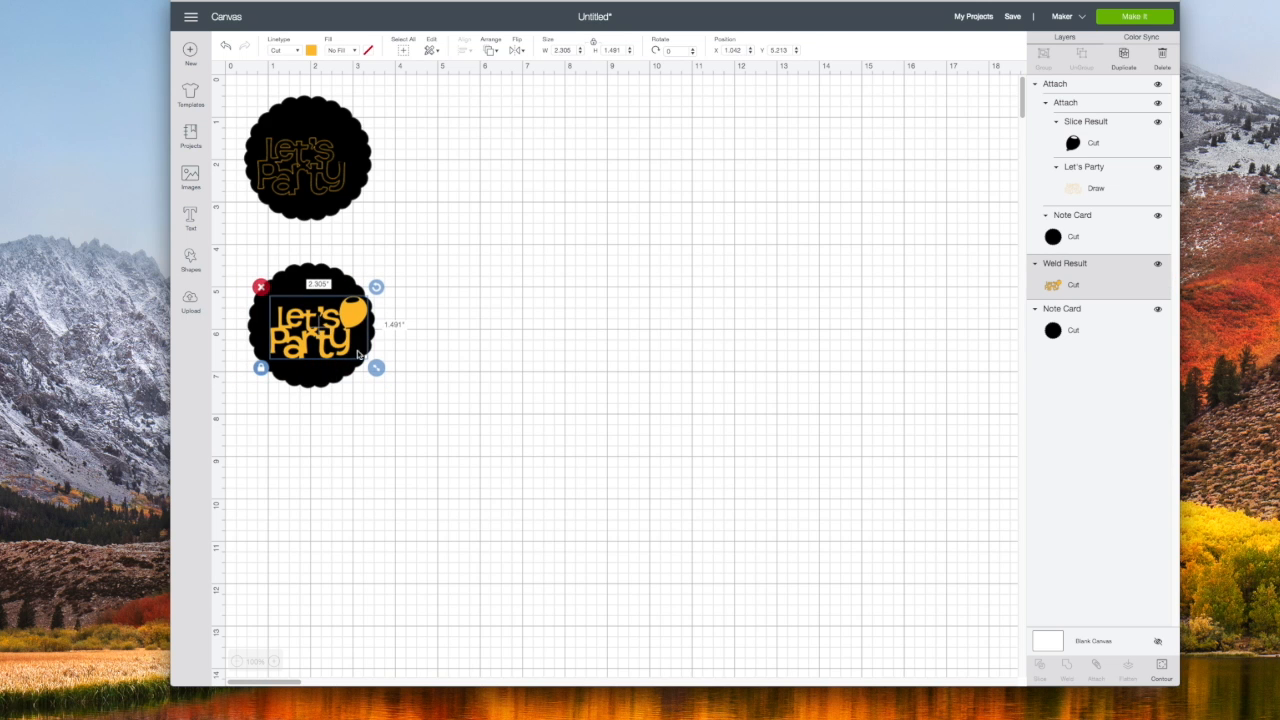
{"action": "left_click", "coordinate": [262, 368]}
{"action": "left_click_drag", "start_coordinate": [376, 368], "coordinate": [341, 339]}
Recolour the lower scalloped circle orange and the welded Let's Party phrase on it black.
{"action": "left_click", "coordinate": [331, 381]}
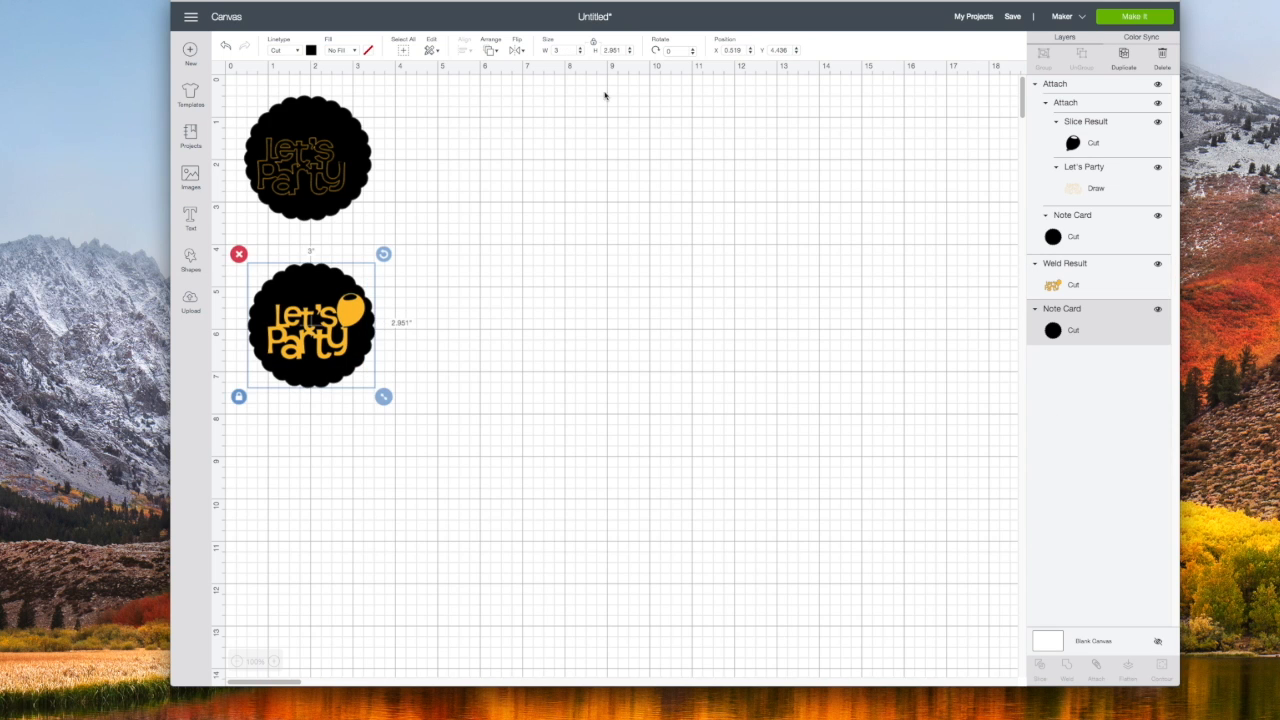
{"action": "left_click", "coordinate": [310, 51]}
{"action": "left_click", "coordinate": [354, 92]}
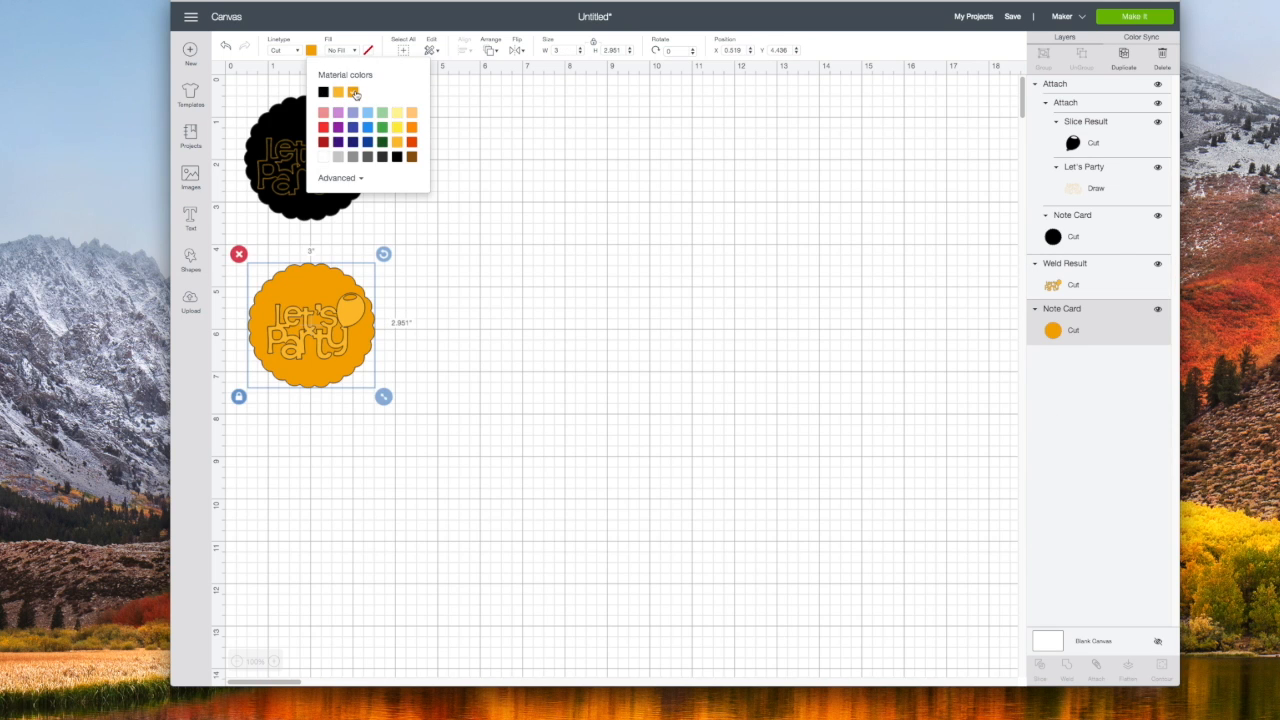
{"action": "left_click", "coordinate": [1051, 285]}
{"action": "left_click", "coordinate": [310, 51]}
{"action": "left_click", "coordinate": [323, 92]}
Enlarge the black welded phrase to about 2.4 by 1.7 inches and centre it on the orange circle.
{"action": "left_click", "coordinate": [340, 343]}
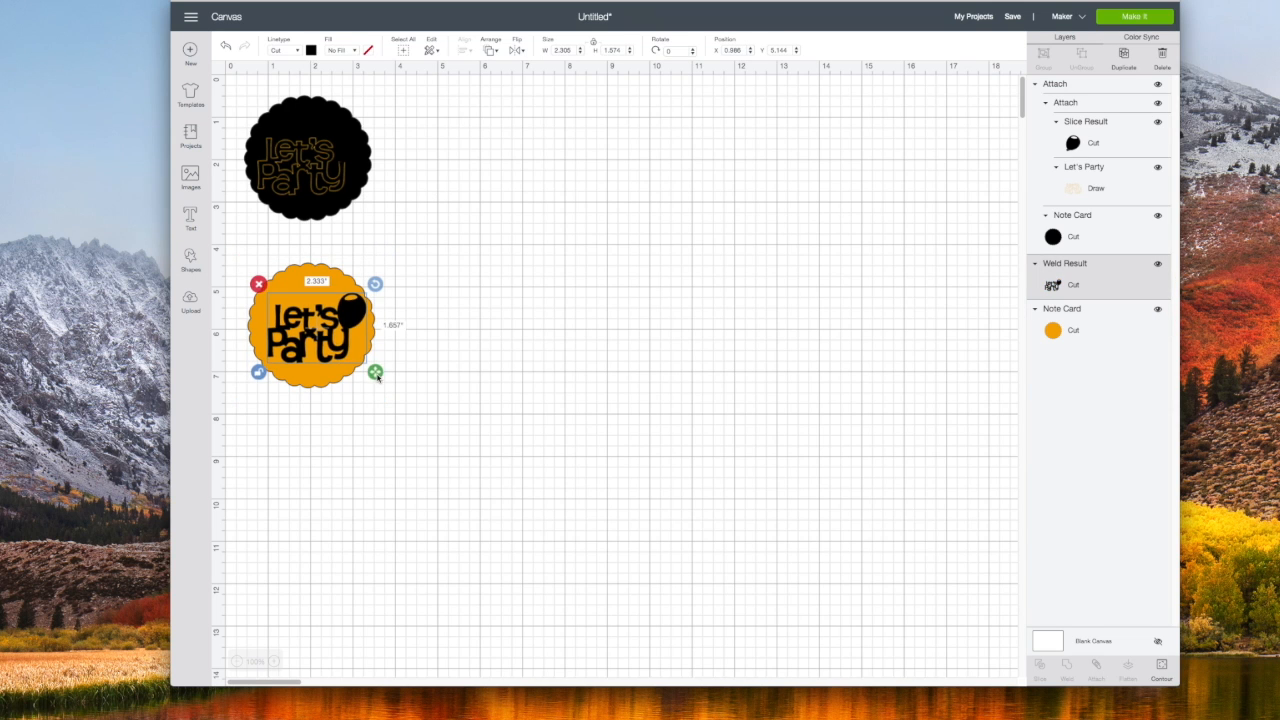
{"action": "left_click", "coordinate": [411, 400]}
{"action": "left_click_drag", "start_coordinate": [411, 400], "coordinate": [240, 258]}
{"action": "left_click", "coordinate": [464, 50]}
{"action": "left_click", "coordinate": [497, 187]}
{"action": "left_click", "coordinate": [563, 209]}
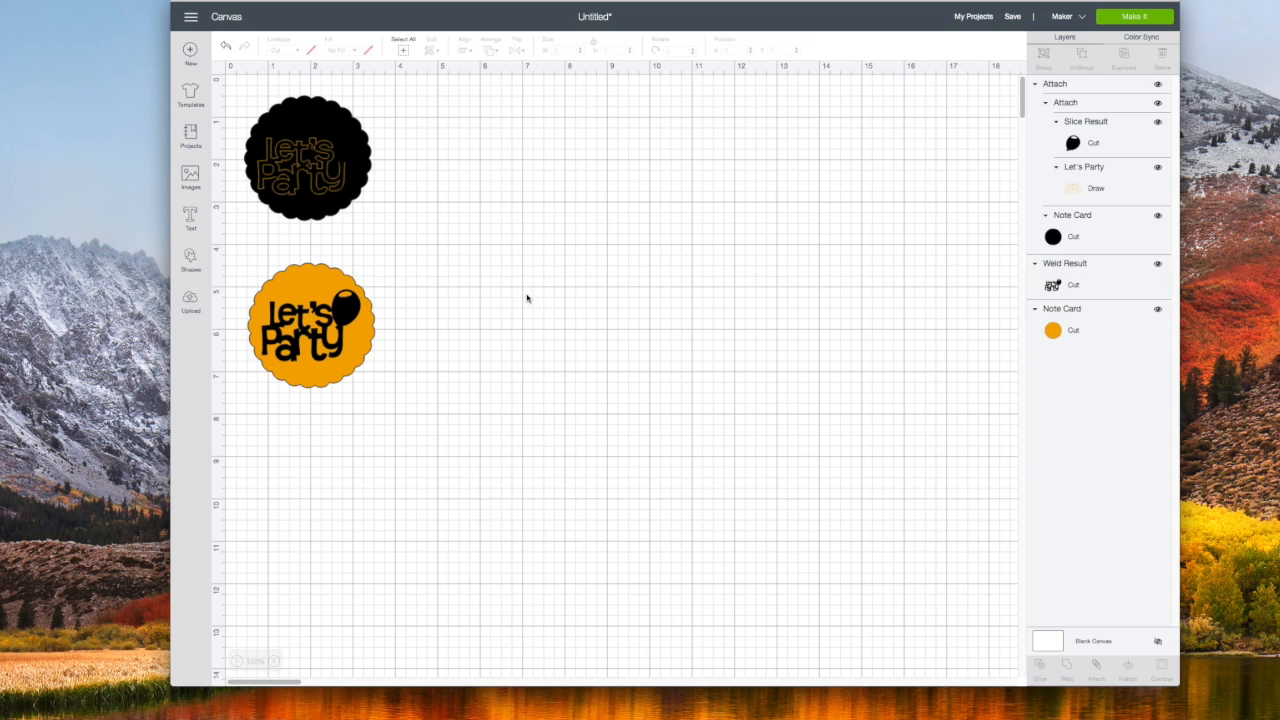
{"action": "left_click", "coordinate": [352, 322]}
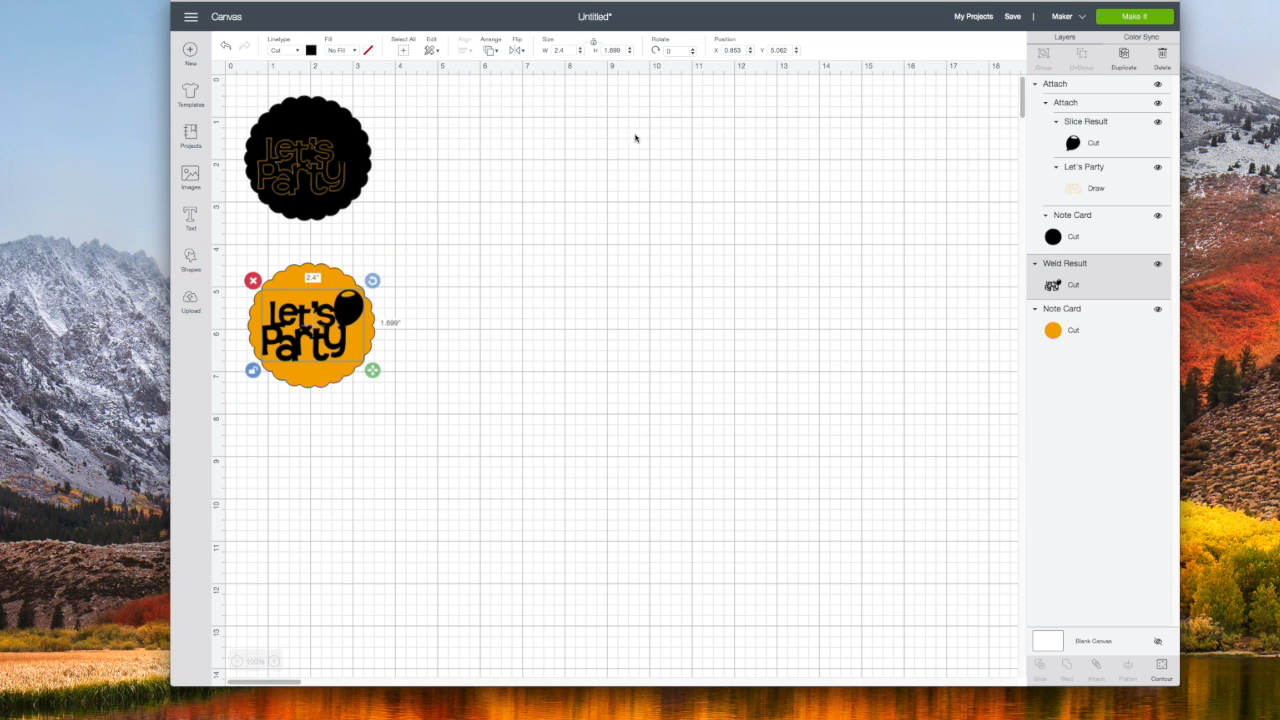
Attach the welded Let's Party phrase to the orange scalloped circle.
{"action": "left_click", "coordinate": [543, 346]}
{"action": "left_click_drag", "start_coordinate": [410, 400], "coordinate": [242, 258]}
{"action": "right_click", "coordinate": [348, 330]}
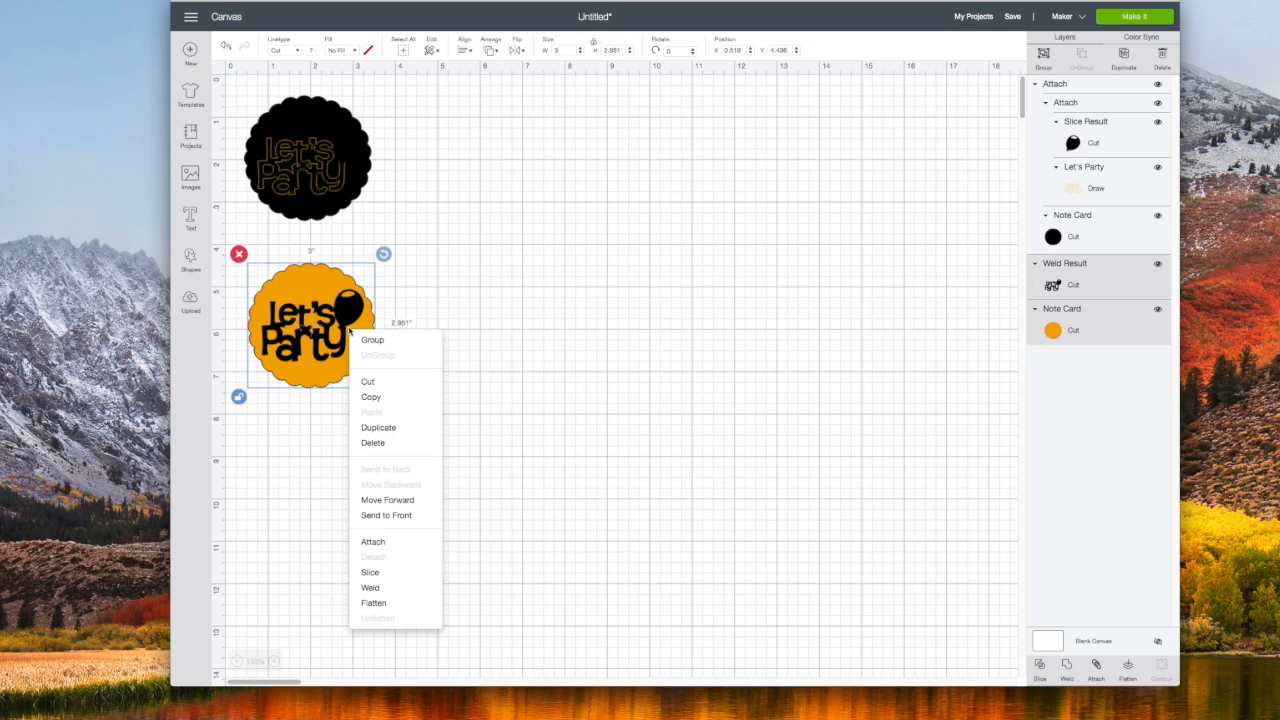
{"action": "left_click", "coordinate": [396, 542]}
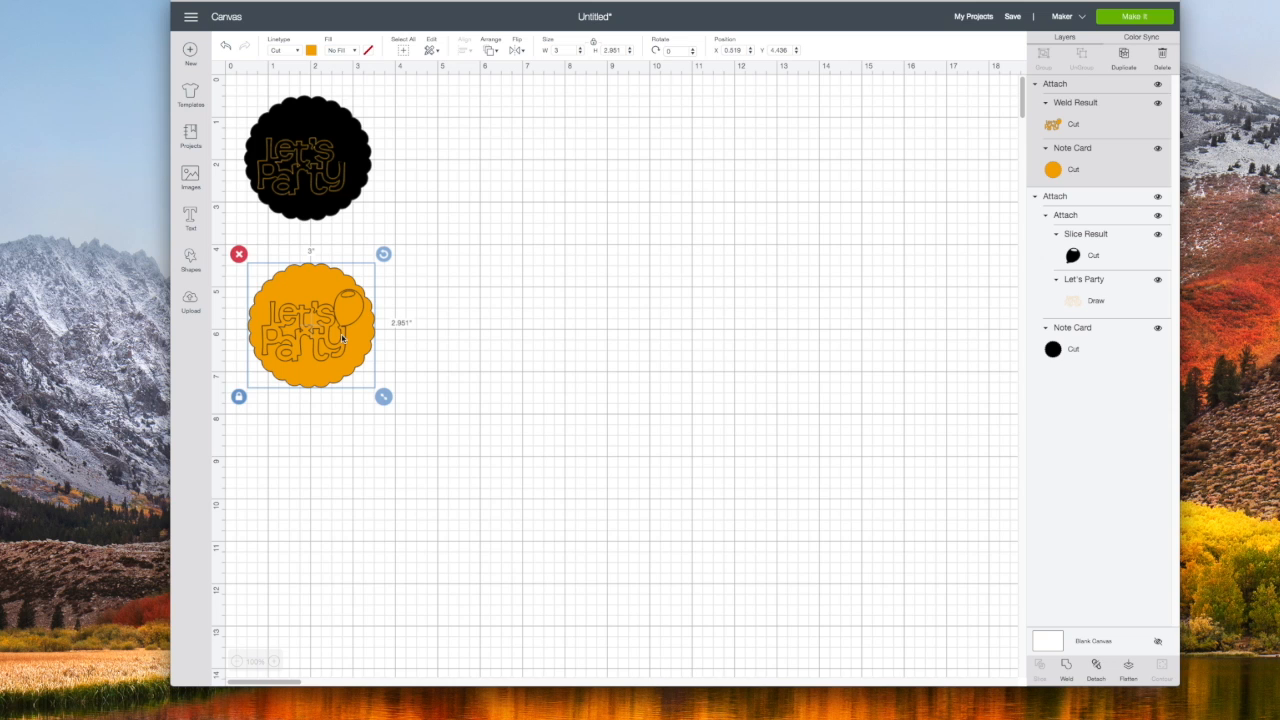
Recolour the attached lower design black.
{"action": "left_click", "coordinate": [310, 50]}
{"action": "left_click", "coordinate": [337, 91]}
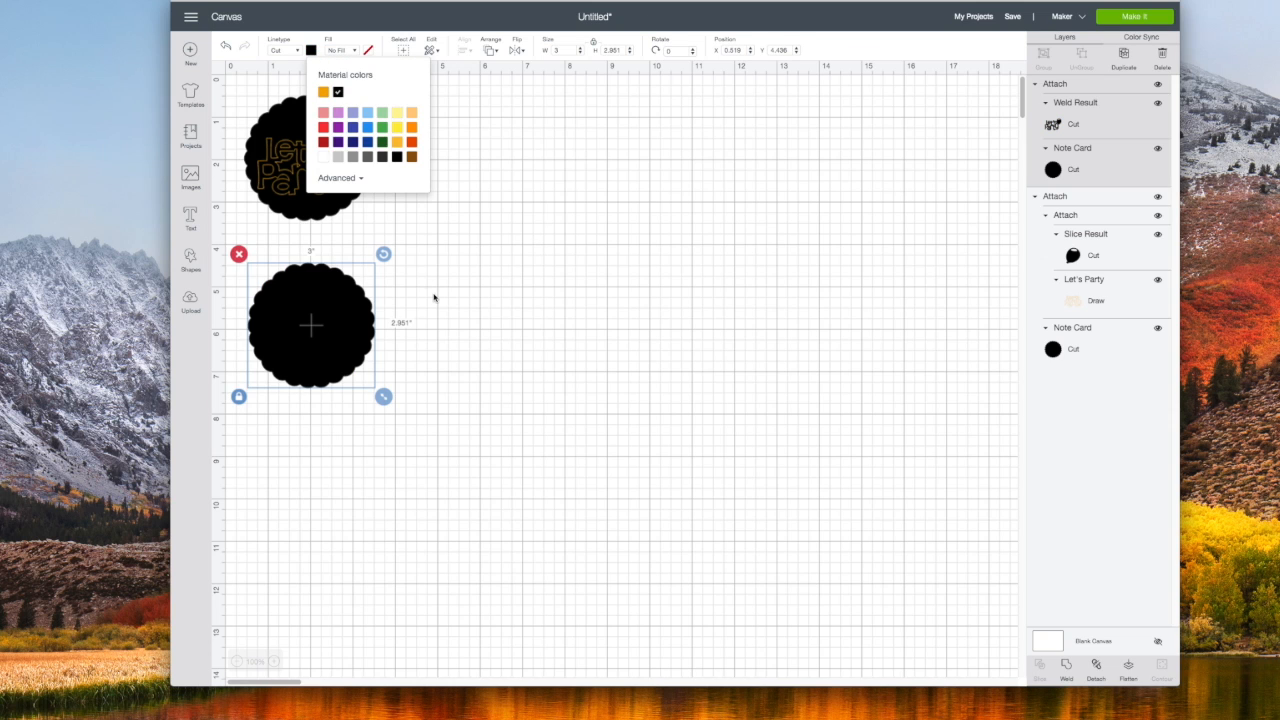
{"action": "left_click", "coordinate": [434, 297]}
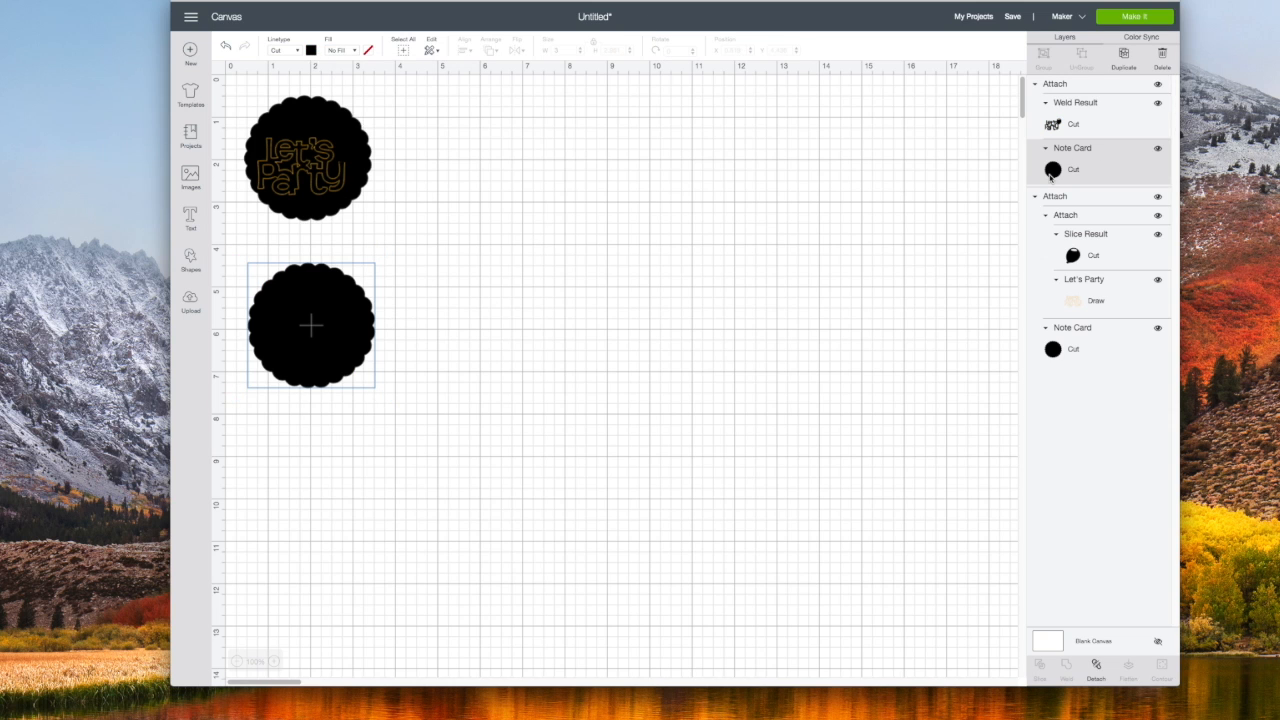
Move the upper circle design closer to the canvas origin and detach its phrase and balloon from the circle.
{"action": "left_click", "coordinate": [352, 163]}
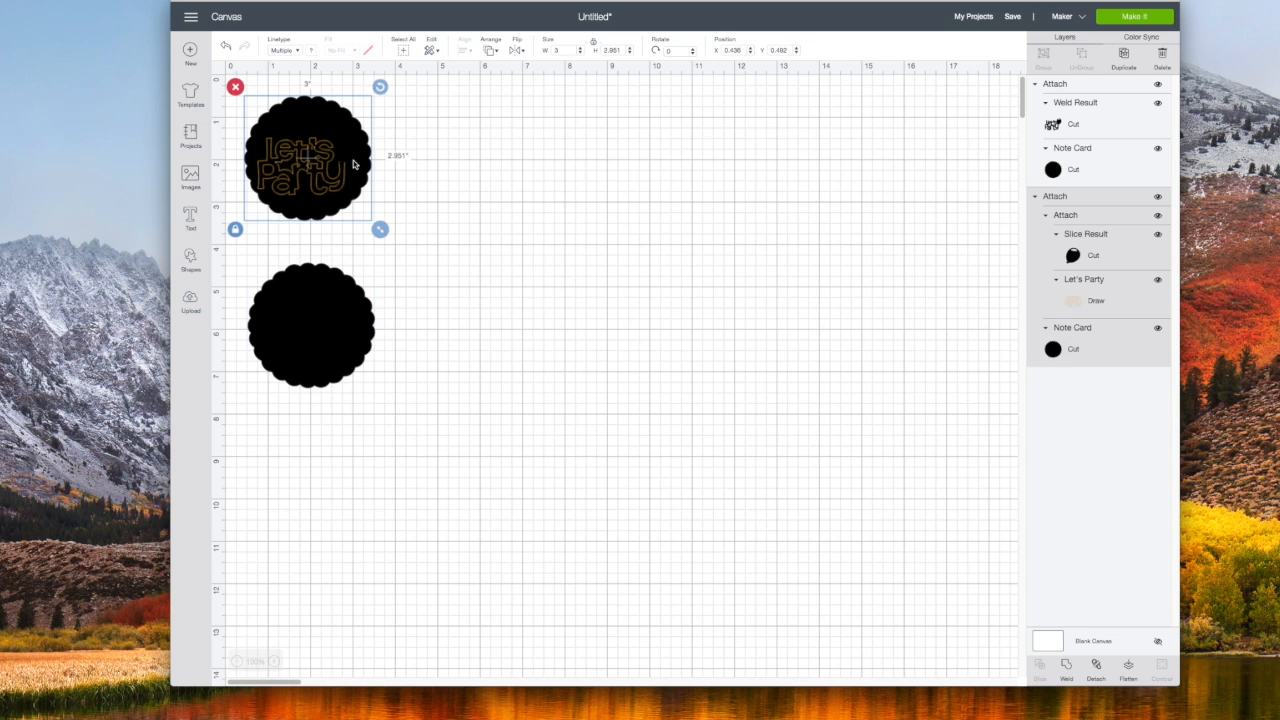
{"action": "left_click_drag", "start_coordinate": [325, 177], "coordinate": [311, 165]}
{"action": "right_click", "coordinate": [304, 174]}
{"action": "left_click", "coordinate": [343, 402]}
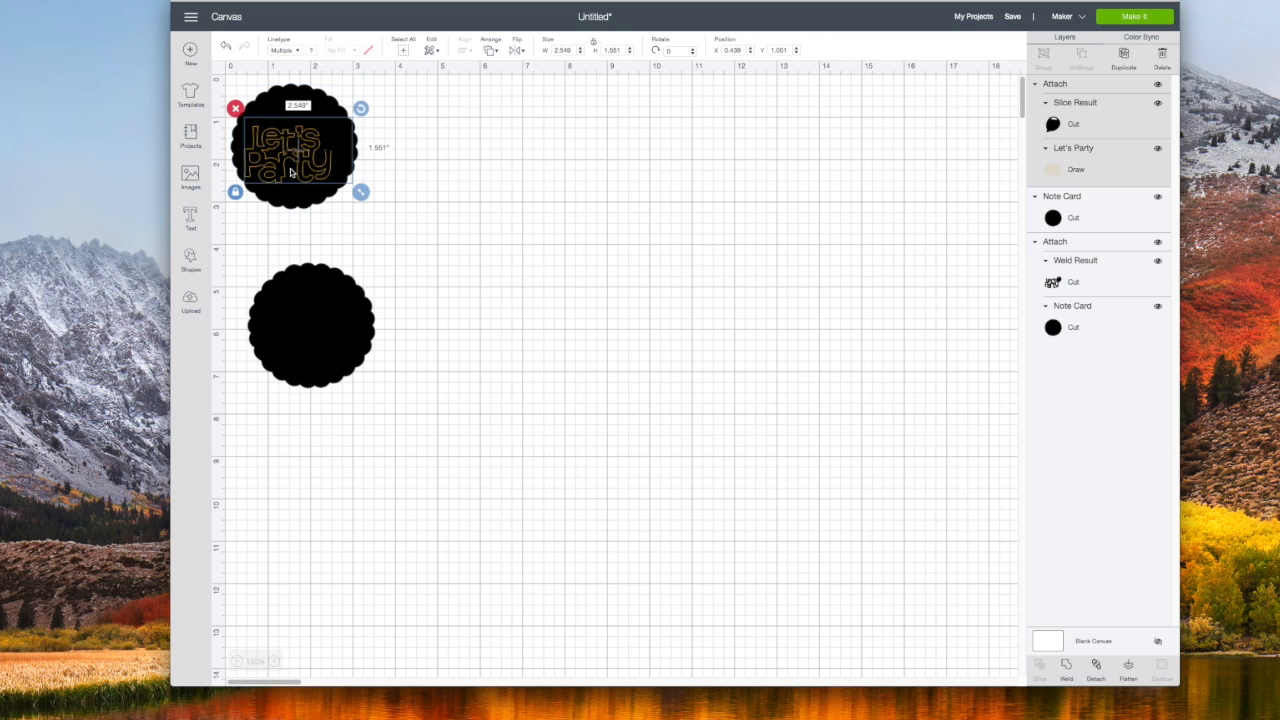
Try moving the outlined phrase and balloon off the upper circle, and undo the move.
{"action": "left_click_drag", "start_coordinate": [291, 173], "coordinate": [320, 175]}
{"action": "left_click", "coordinate": [227, 46]}
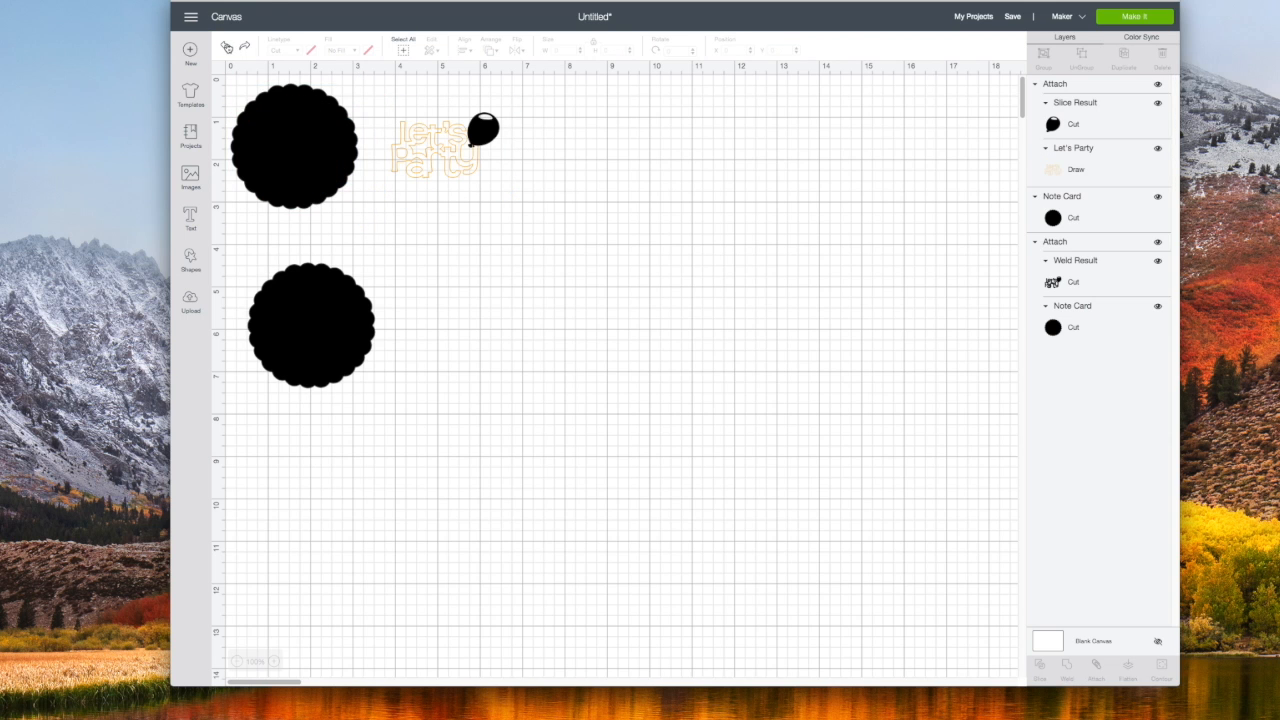
{"action": "left_click", "coordinate": [247, 49]}
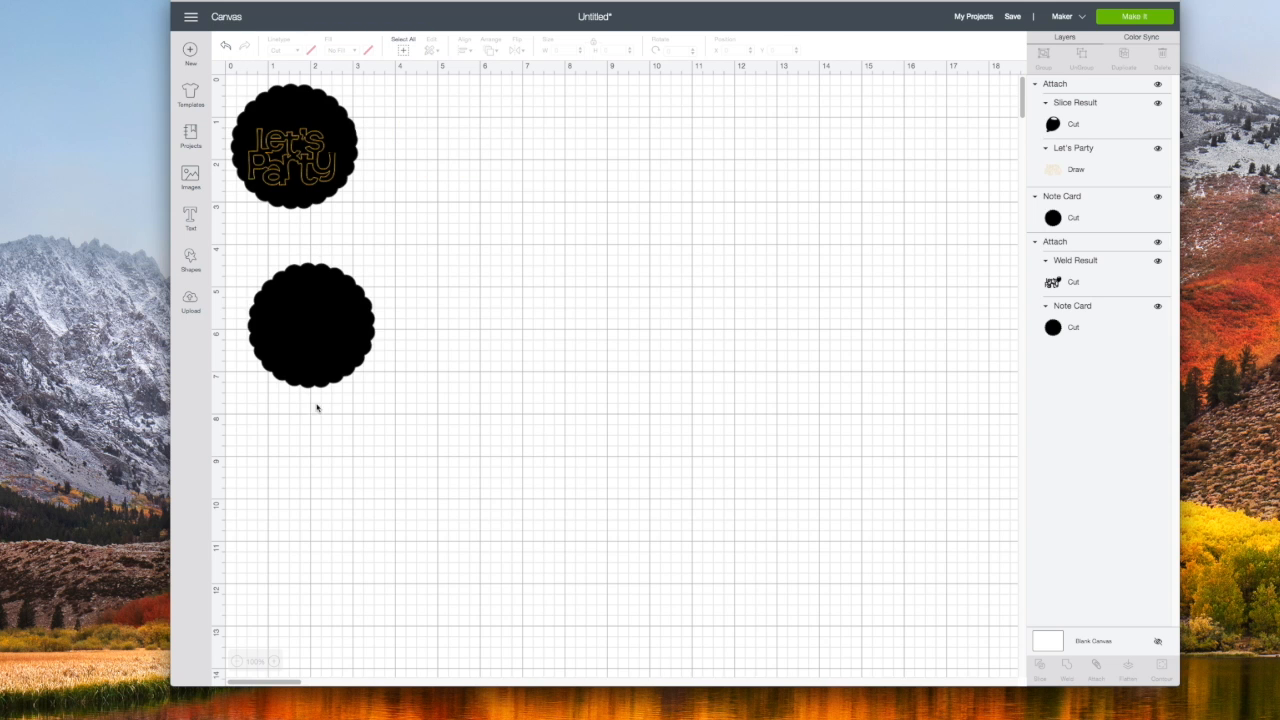
Attach the outlined phrase and balloon to the upper circle again.
{"action": "left_click", "coordinate": [325, 206]}
{"action": "left_click_drag", "start_coordinate": [403, 229], "coordinate": [252, 93]}
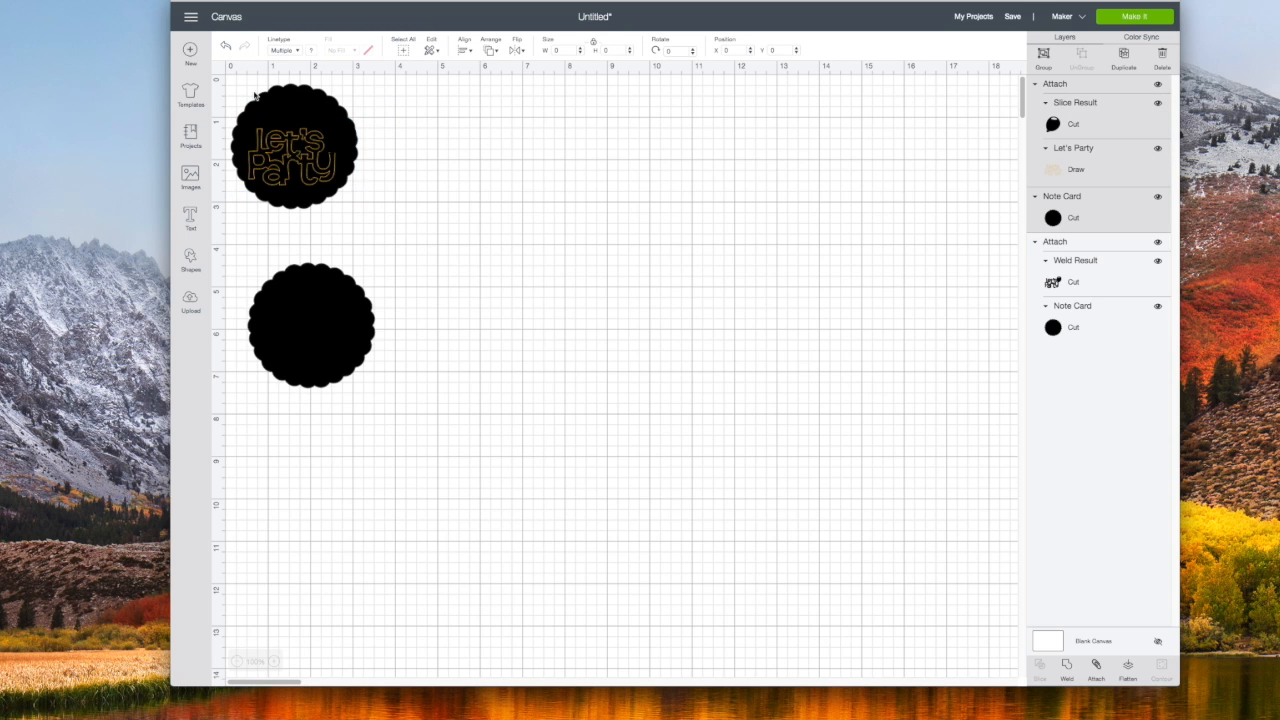
{"action": "right_click", "coordinate": [296, 168]}
{"action": "left_click", "coordinate": [318, 381]}
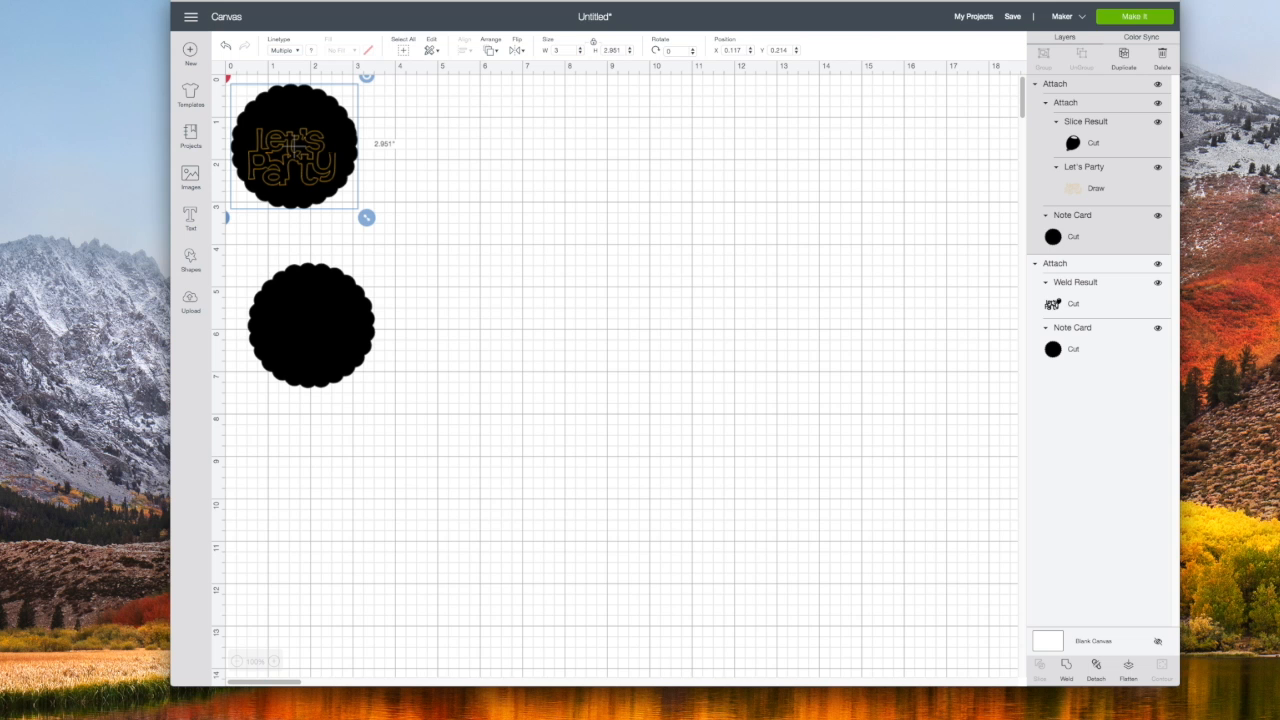
Duplicate the upper Let's Party circle three times and line the copies up in a row beside it.
{"action": "mouse_move", "coordinate": [321, 329]}
{"action": "left_mouse_down"}
{"action": "mouse_move", "coordinate": [309, 334]}
{"action": "mouse_move", "coordinate": [309, 321]}
{"action": "left_mouse_up"}
{"action": "right_click", "coordinate": [309, 178]}
{"action": "left_click", "coordinate": [338, 275]}
{"action": "left_click_drag", "start_coordinate": [334, 166], "coordinate": [440, 147]}
{"action": "right_click", "coordinate": [440, 147]}
{"action": "left_click", "coordinate": [467, 245]}
{"action": "left_click_drag", "start_coordinate": [467, 226], "coordinate": [714, 166]}
{"action": "right_click", "coordinate": [577, 170]}
{"action": "left_click", "coordinate": [605, 270]}
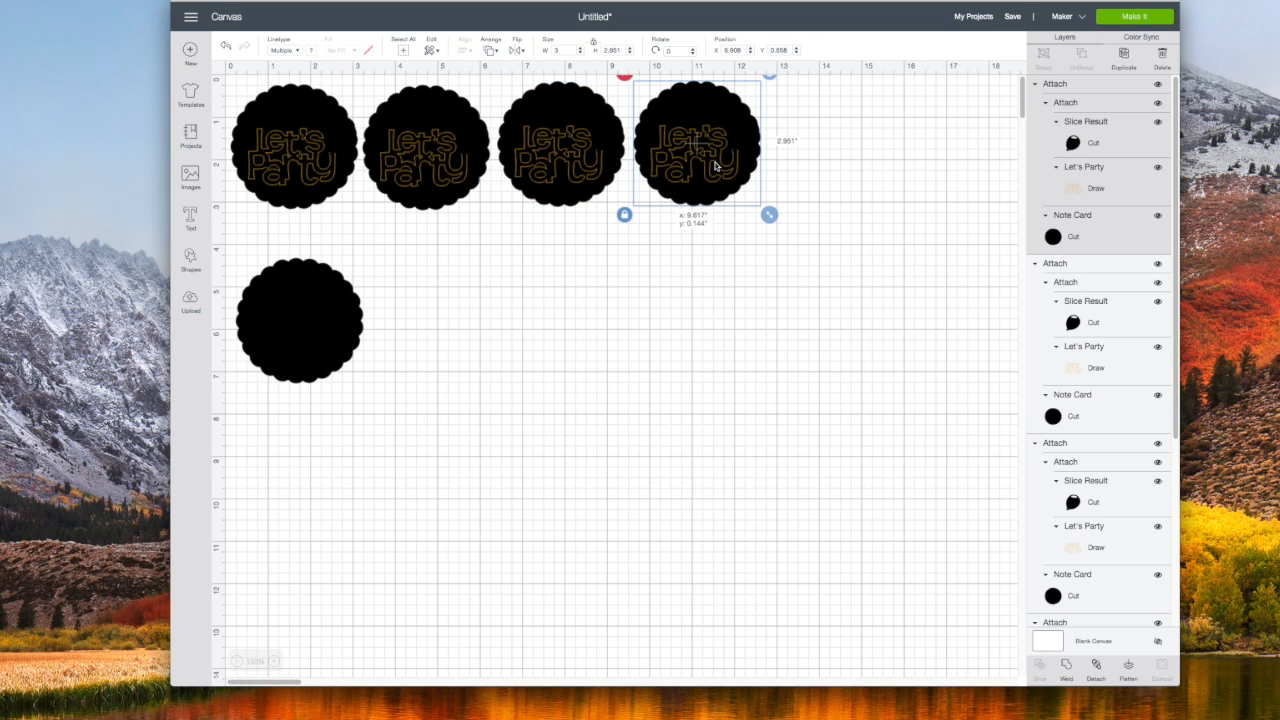
Move the plain circle down, then start a second row with the fourth Let's Party circle and a duplicate of it.
{"action": "left_click", "coordinate": [284, 167]}
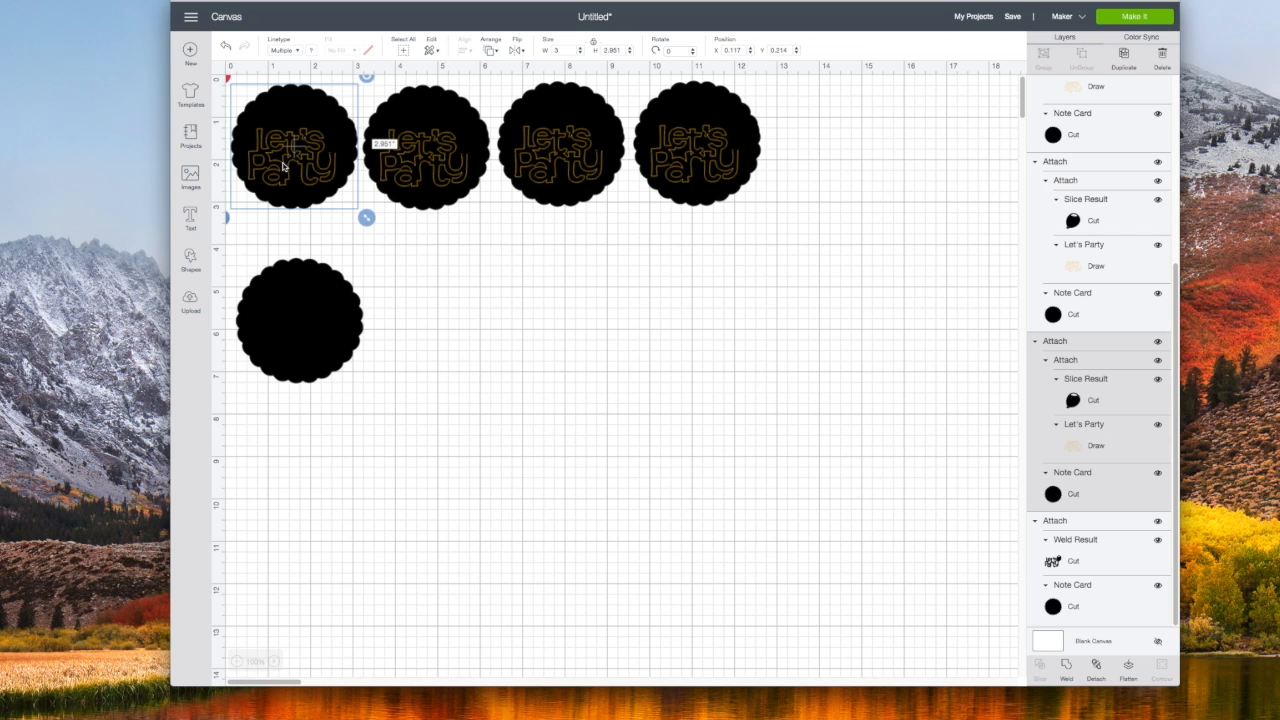
{"action": "left_click", "coordinate": [749, 143]}
{"action": "left_click_drag", "start_coordinate": [749, 143], "coordinate": [787, 231]}
{"action": "left_click_drag", "start_coordinate": [345, 316], "coordinate": [355, 502]}
{"action": "left_click_drag", "start_coordinate": [701, 228], "coordinate": [256, 269]}
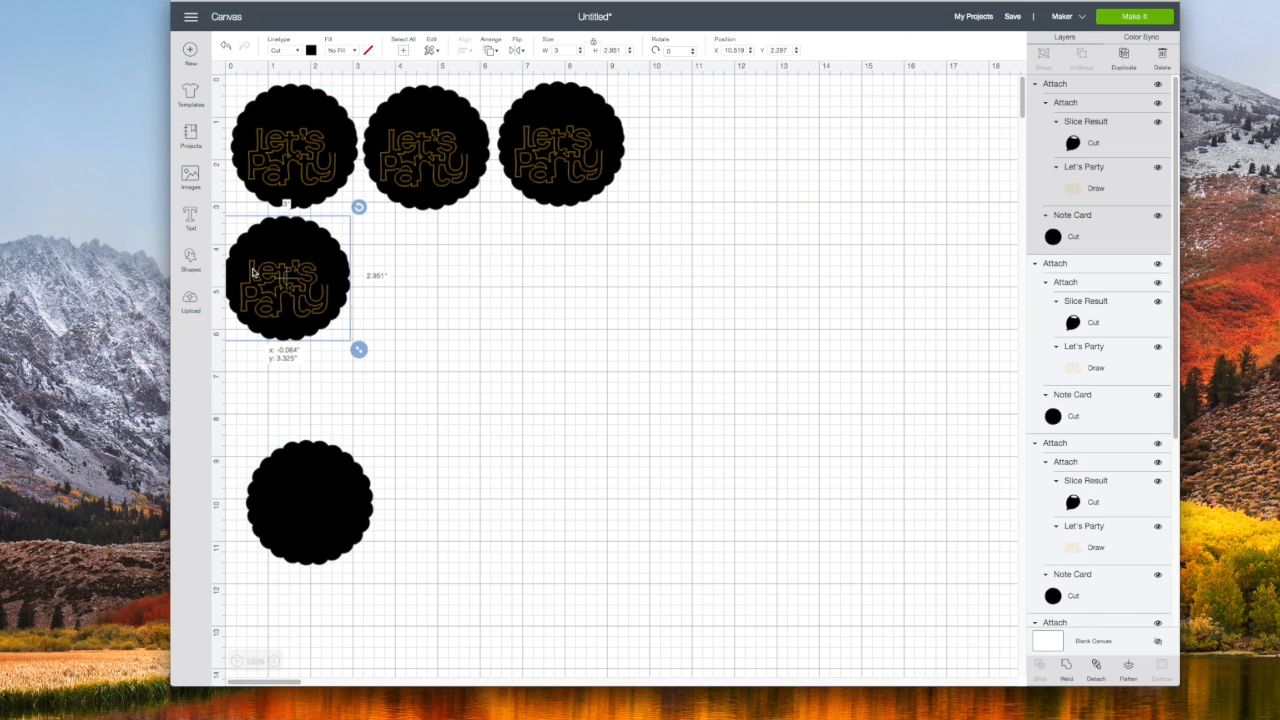
{"action": "right_click", "coordinate": [255, 270]}
{"action": "left_click", "coordinate": [285, 367]}
{"action": "left_click_drag", "start_coordinate": [440, 285], "coordinate": [450, 290]}
Align the tops of the three Let's Party circles in the first row and attach them together.
{"action": "left_click_drag", "start_coordinate": [657, 172], "coordinate": [318, 143]}
{"action": "left_click", "coordinate": [467, 47]}
{"action": "left_click", "coordinate": [506, 138]}
{"action": "right_click", "coordinate": [578, 147]}
{"action": "left_click", "coordinate": [600, 400]}
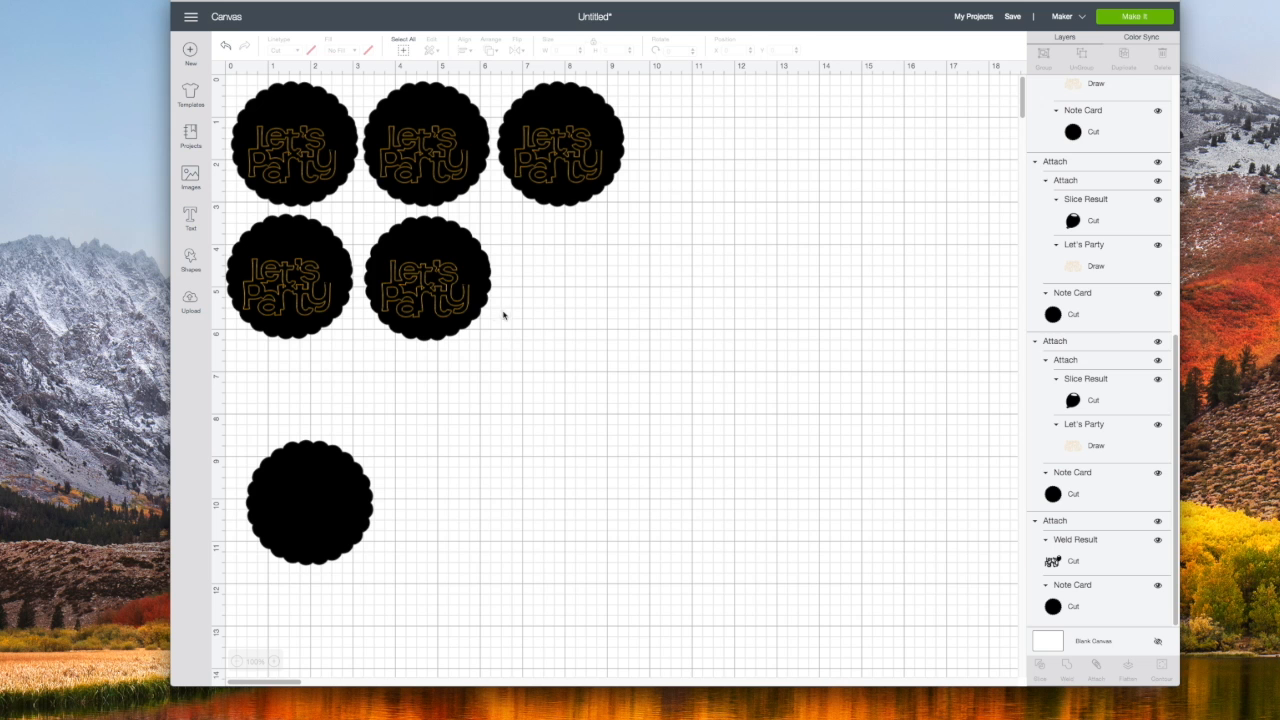
Delete the two second-row circles and place a duplicate of the attached three-circle row there.
{"action": "left_click_drag", "start_coordinate": [345, 273], "coordinate": [326, 271]}
{"action": "key", "text": "Delete"}
{"action": "right_click", "coordinate": [597, 146]}
{"action": "left_click", "coordinate": [626, 243]}
{"action": "left_click_drag", "start_coordinate": [605, 213], "coordinate": [575, 313]}
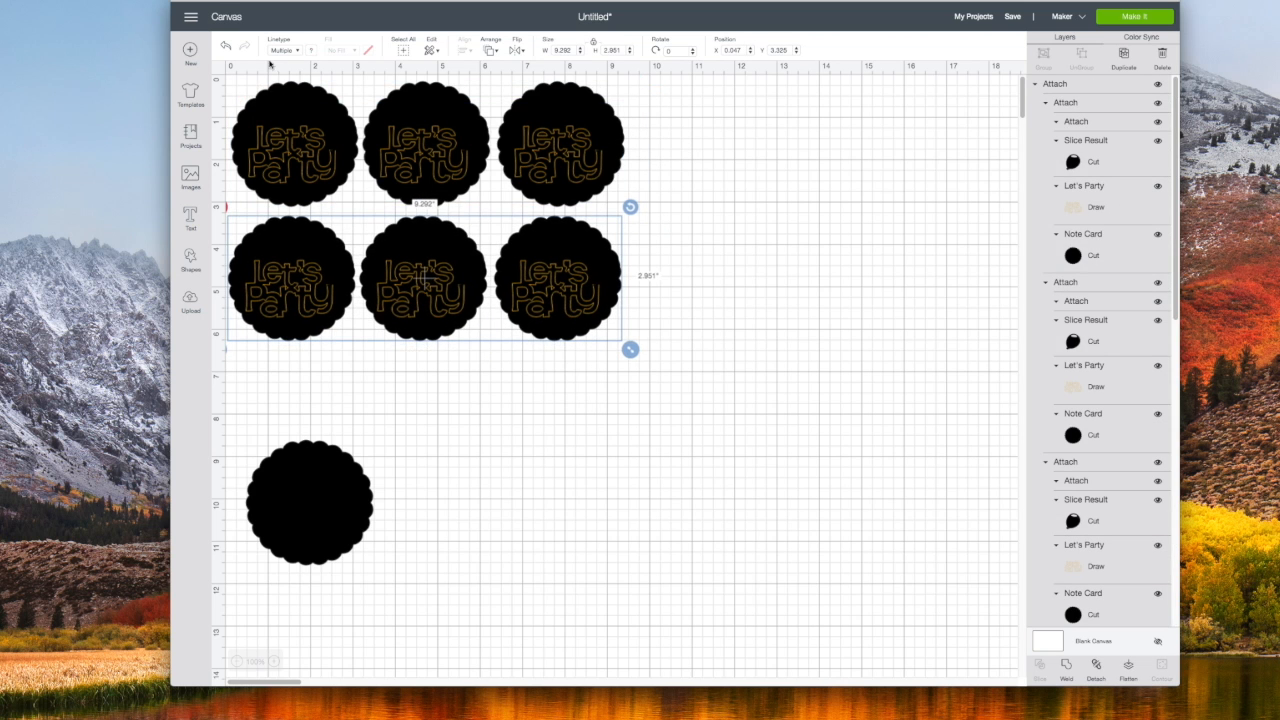
Recolour the lower welded-phrase design orange and move it up to begin a third row.
{"action": "left_click", "coordinate": [309, 500]}
{"action": "left_click", "coordinate": [311, 50]}
{"action": "left_click", "coordinate": [338, 91]}
{"action": "left_click_drag", "start_coordinate": [334, 486], "coordinate": [316, 402]}
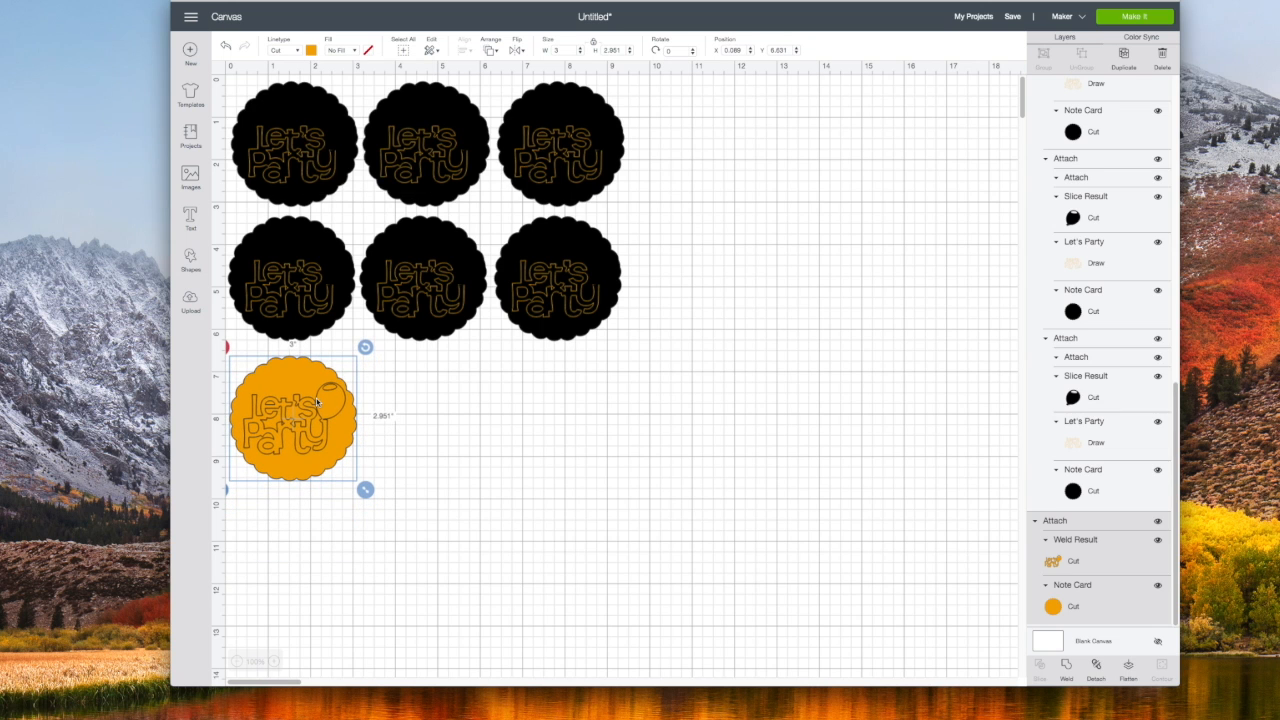
Duplicate the orange Let's Party circle twice and place the copies beside it to fill the third row.
{"action": "right_click", "coordinate": [316, 402]}
{"action": "left_click", "coordinate": [352, 381]}
{"action": "left_click_drag", "start_coordinate": [330, 405], "coordinate": [455, 420]}
{"action": "right_click", "coordinate": [454, 420]}
{"action": "left_click", "coordinate": [425, 441]}
{"action": "right_click", "coordinate": [425, 441]}
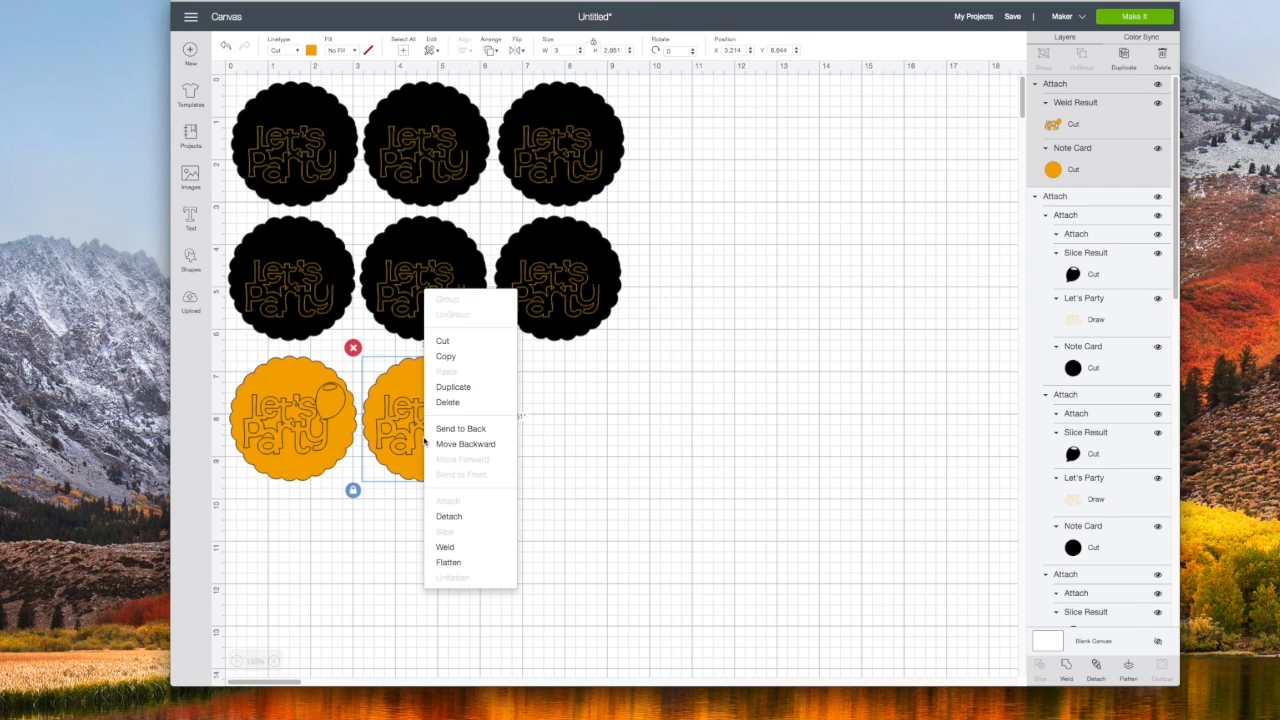
{"action": "left_click", "coordinate": [472, 391]}
{"action": "left_click_drag", "start_coordinate": [468, 451], "coordinate": [580, 427]}
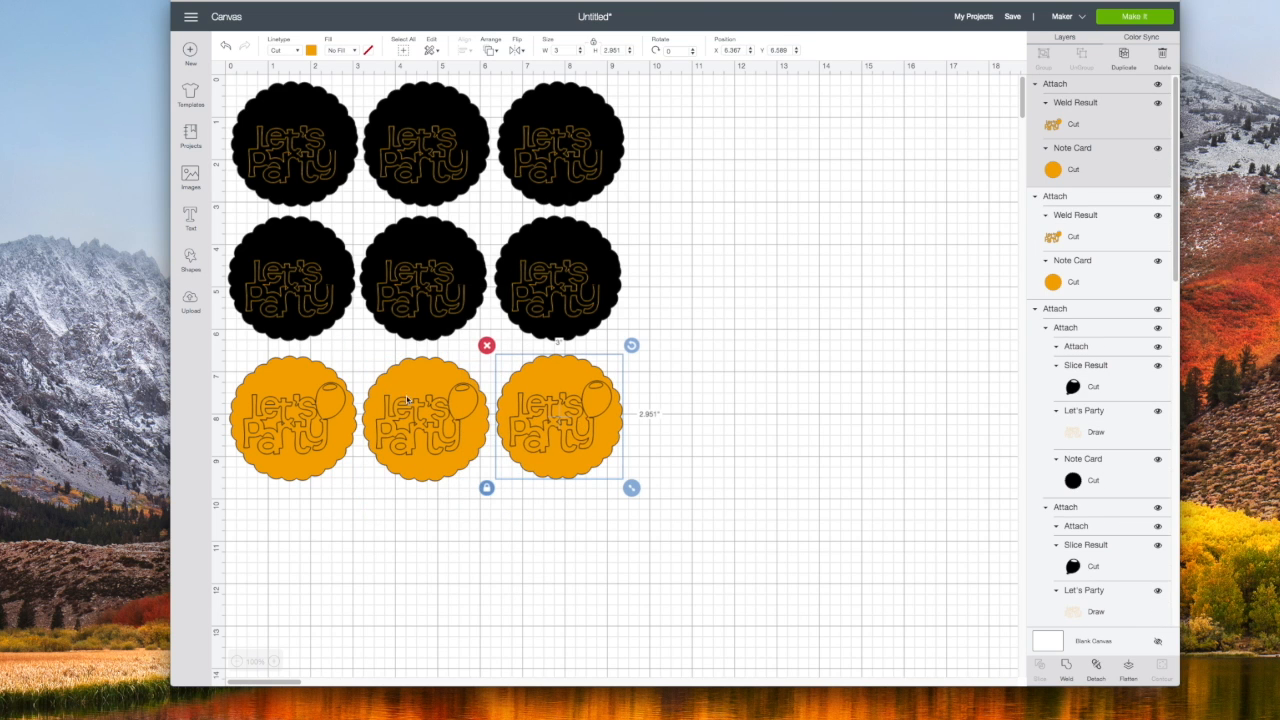
Align the tops of the first and third orange circles and attach them together.
{"action": "left_click", "coordinate": [330, 410], "text": "shift"}
{"action": "left_click", "coordinate": [477, 52]}
{"action": "left_click", "coordinate": [495, 136]}
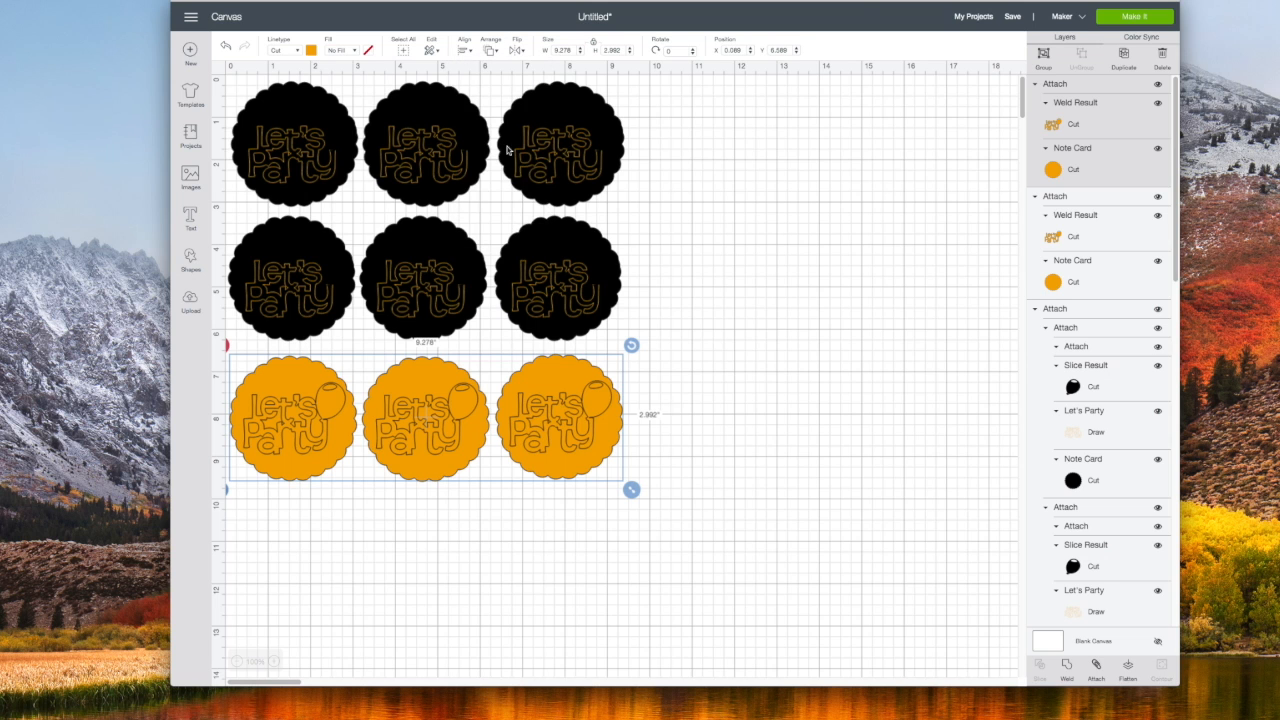
{"action": "right_click", "coordinate": [552, 399]}
{"action": "left_click", "coordinate": [613, 466]}
Try to duplicate the attached orange circles as a fourth row, and undo the duplication.
{"action": "right_click", "coordinate": [565, 466]}
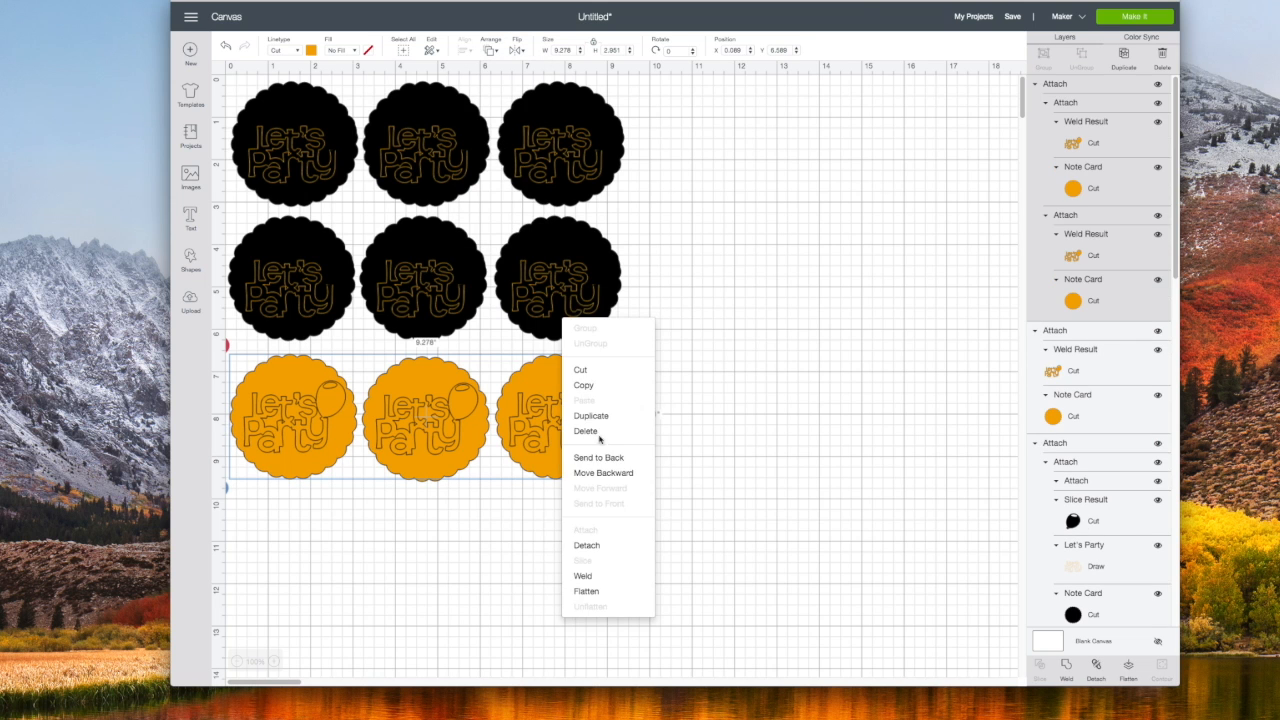
{"action": "left_click", "coordinate": [598, 418]}
{"action": "left_click_drag", "start_coordinate": [583, 479], "coordinate": [562, 590]}
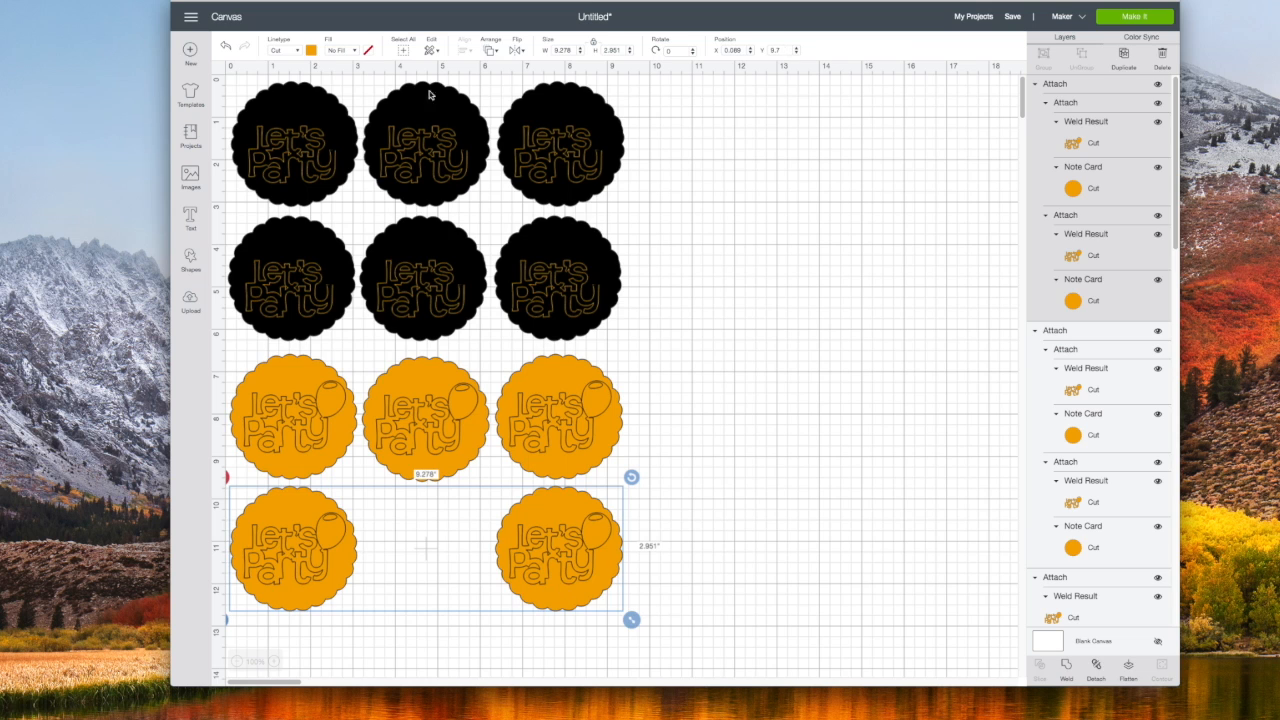
{"action": "left_click", "coordinate": [228, 46]}
{"action": "left_click", "coordinate": [228, 48]}
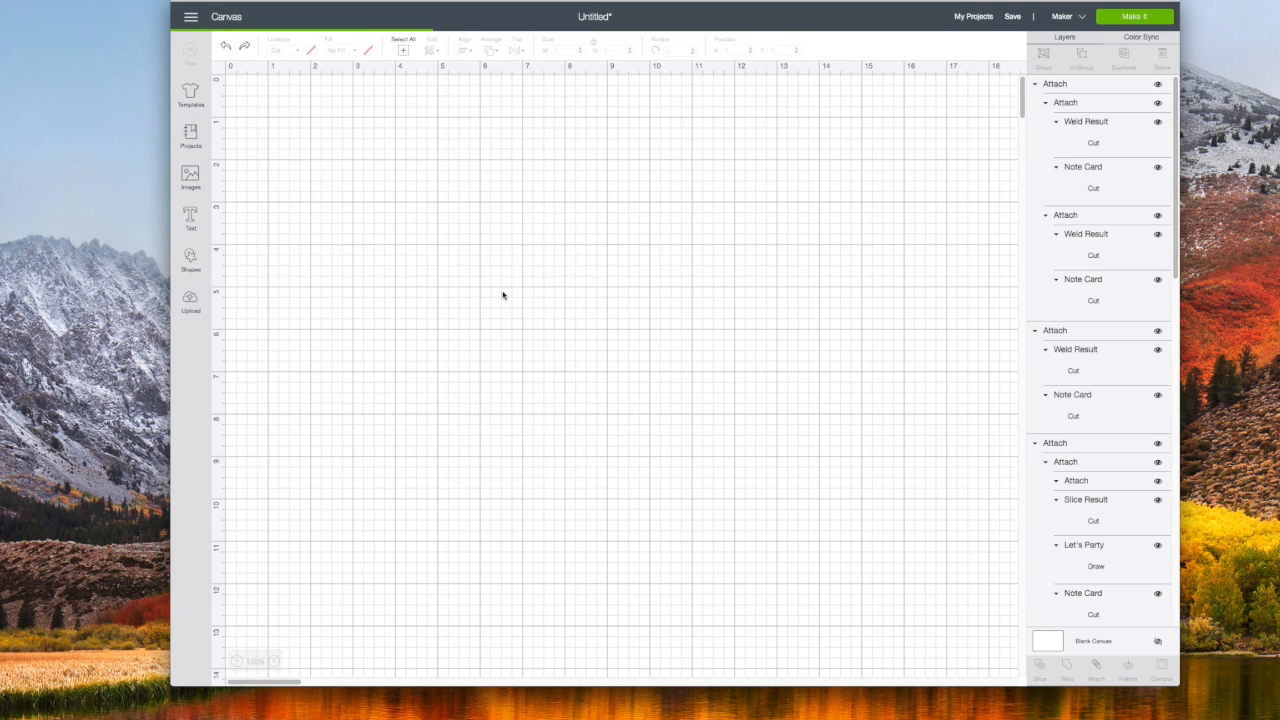
Attach all three orange circles together and place a duplicate of the row directly below as the fourth row.
{"action": "right_click", "coordinate": [456, 415]}
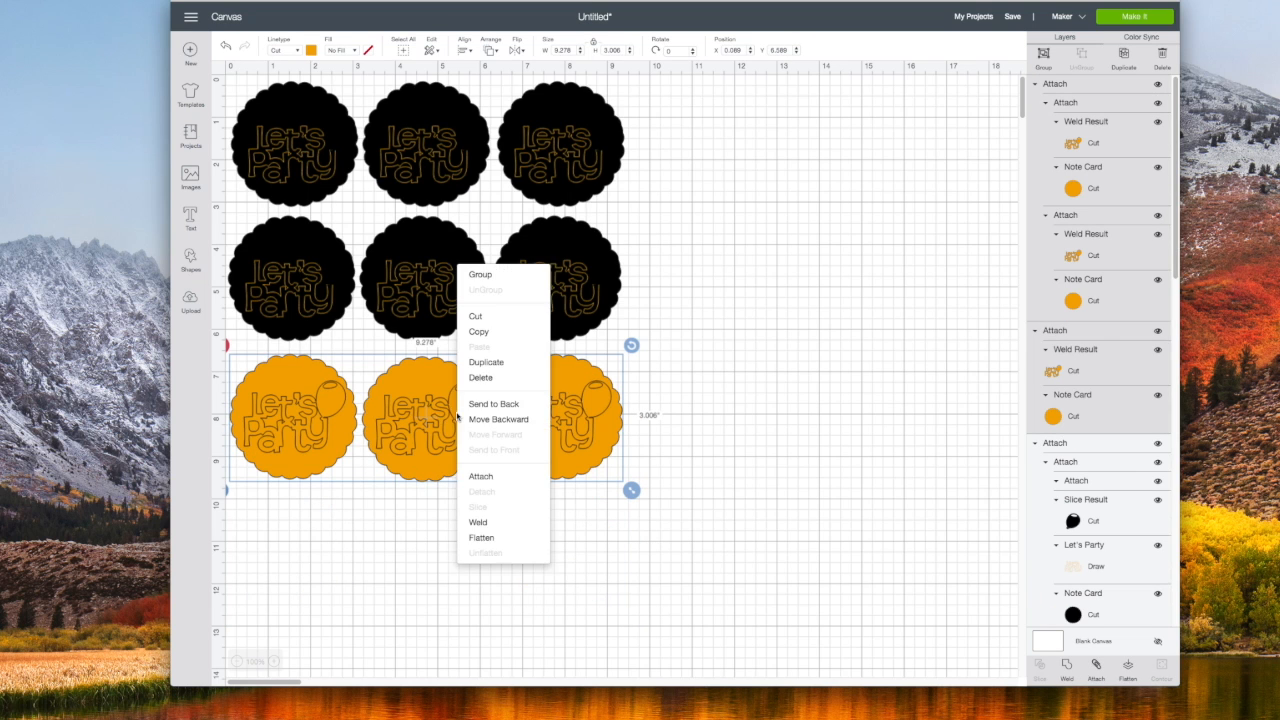
{"action": "left_click", "coordinate": [481, 477]}
{"action": "right_click", "coordinate": [550, 435]}
{"action": "left_click", "coordinate": [580, 380]}
{"action": "left_click_drag", "start_coordinate": [562, 444], "coordinate": [546, 550]}
Align the left edges of the two orange rows.
{"action": "left_click", "coordinate": [324, 437], "text": "shift"}
{"action": "left_click", "coordinate": [463, 50]}
{"action": "left_click", "coordinate": [485, 85]}
{"action": "right_click", "coordinate": [553, 258]}
Align the two black Let's Party rows horizontally with each other and attach them together.
{"action": "left_click", "coordinate": [554, 256]}
{"action": "left_click", "coordinate": [534, 183], "text": "shift"}
{"action": "left_click", "coordinate": [465, 50]}
{"action": "left_click", "coordinate": [485, 101]}
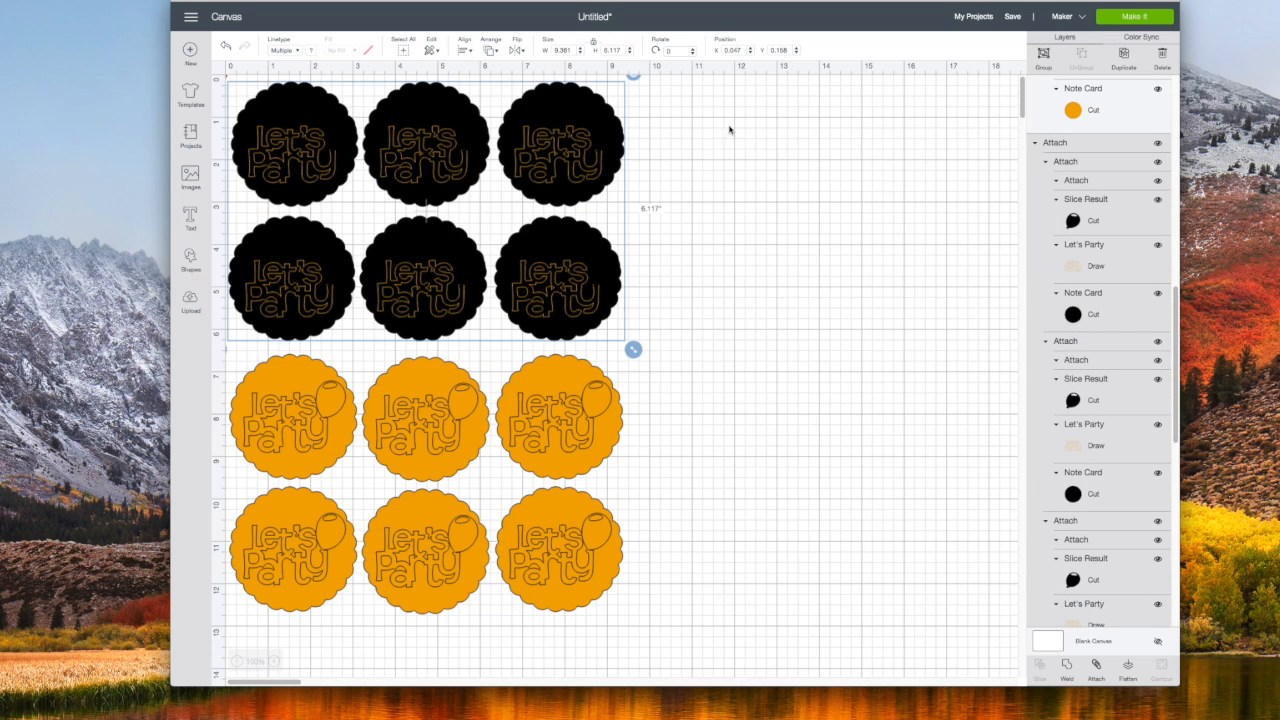
{"action": "right_click", "coordinate": [600, 172]}
{"action": "left_click", "coordinate": [620, 385]}
{"action": "left_click", "coordinate": [779, 335]}
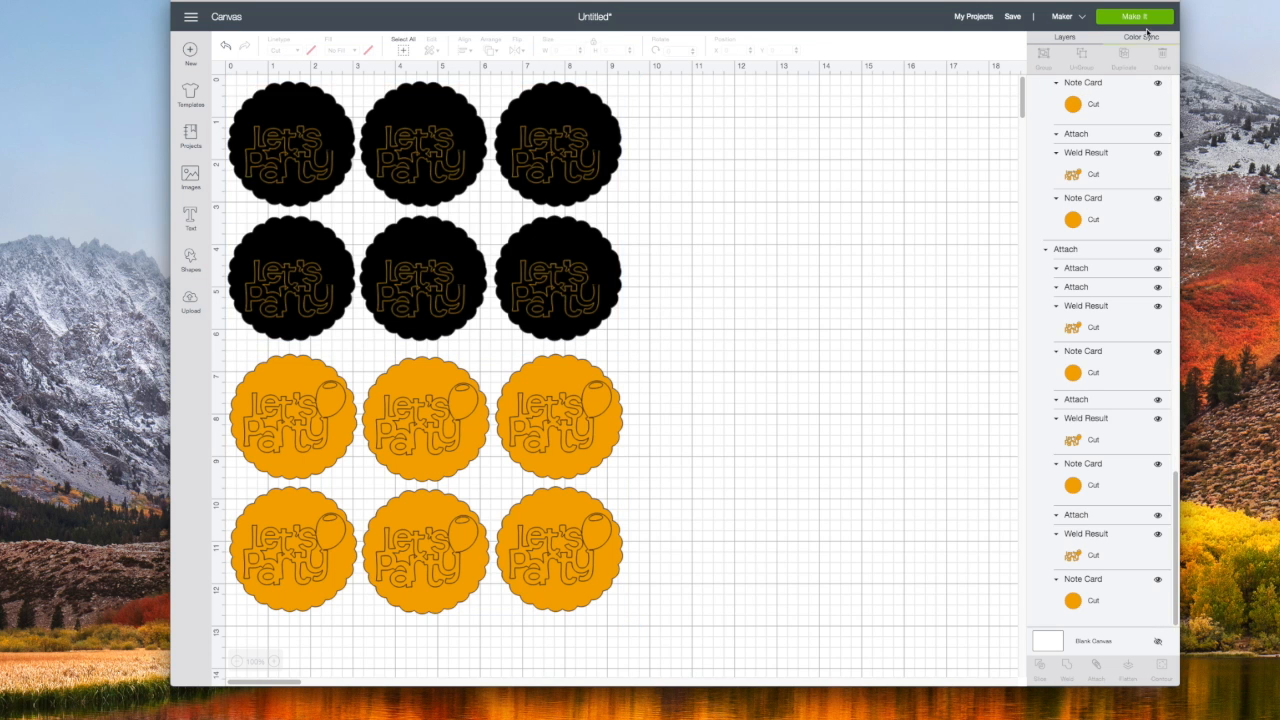
Preview the black and orange cutting mats, including mat 2, and return to the canvas.
{"action": "left_click", "coordinate": [1108, 17]}
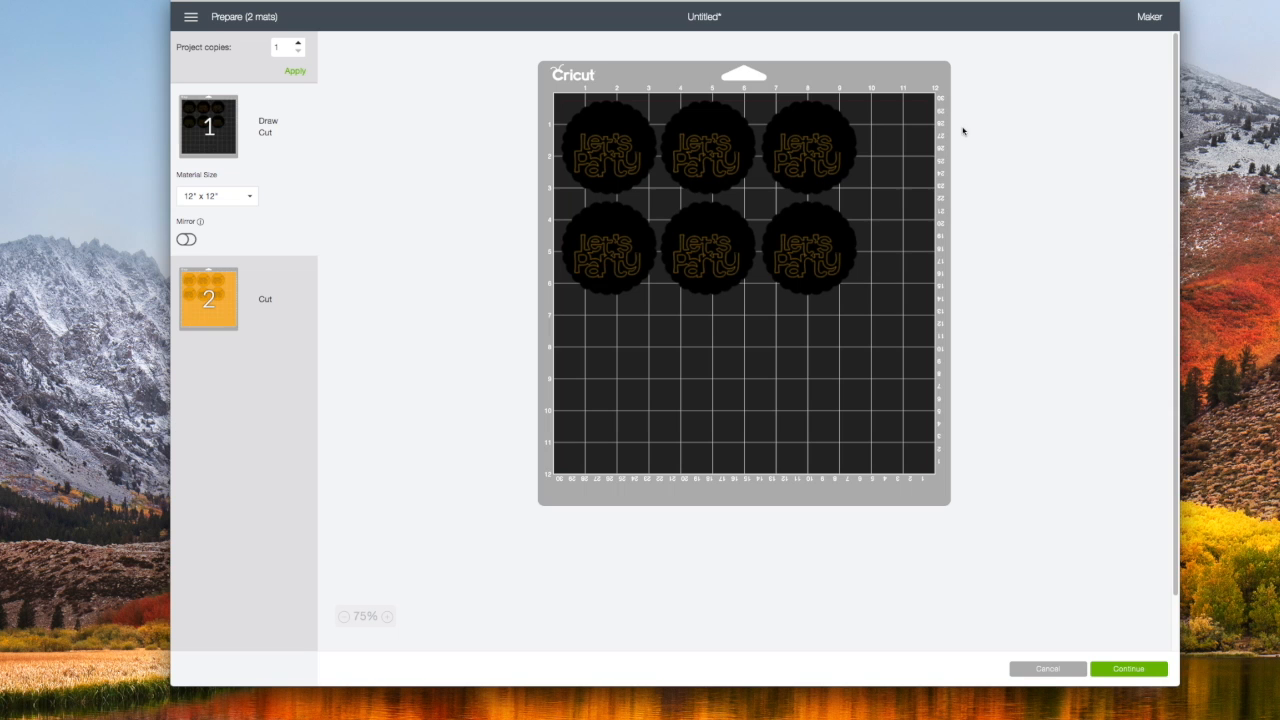
{"action": "left_click", "coordinate": [212, 299]}
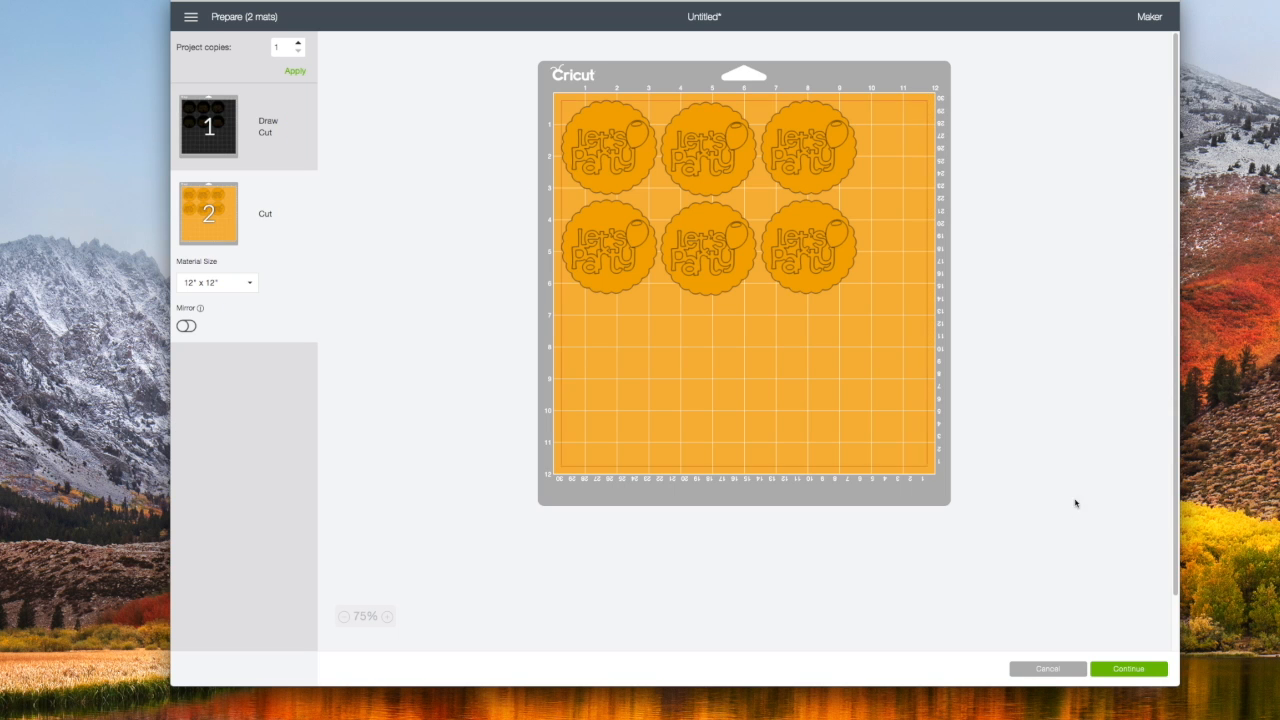
{"action": "left_click", "coordinate": [1030, 668]}
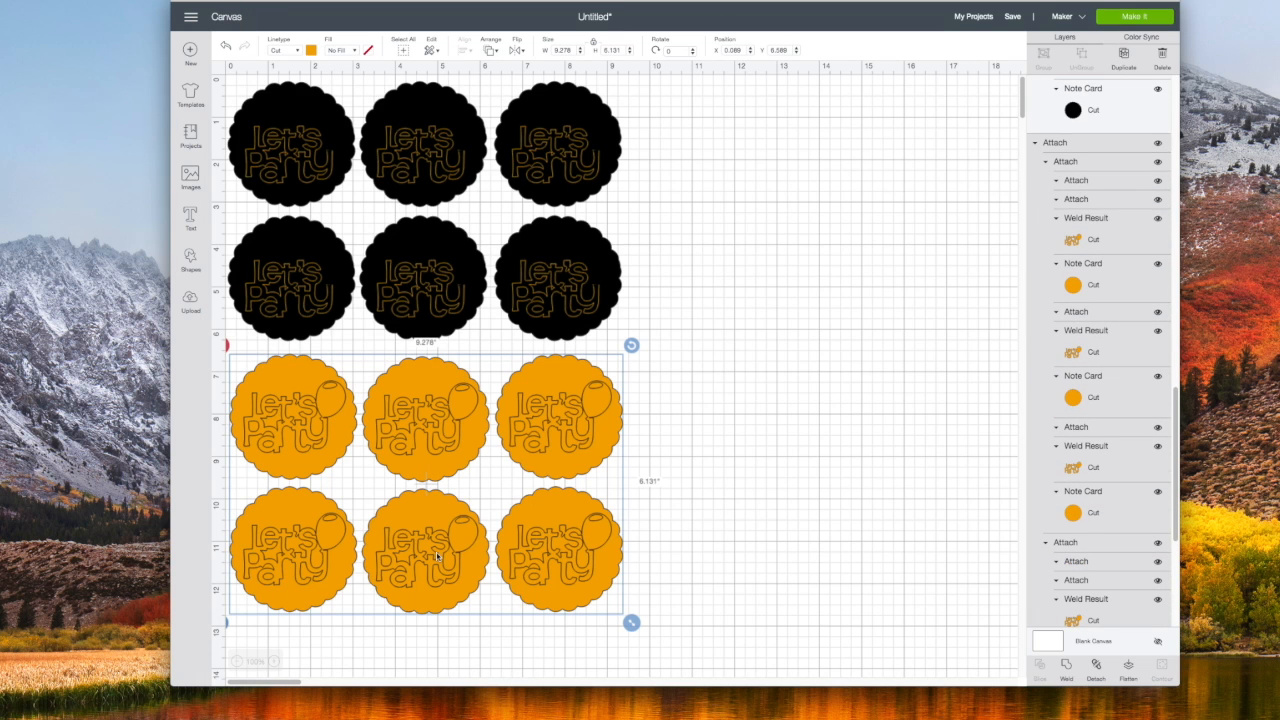
Detach the two orange rows from each other and delete the lower one.
{"action": "right_click", "coordinate": [563, 427]}
{"action": "left_click", "coordinate": [606, 500]}
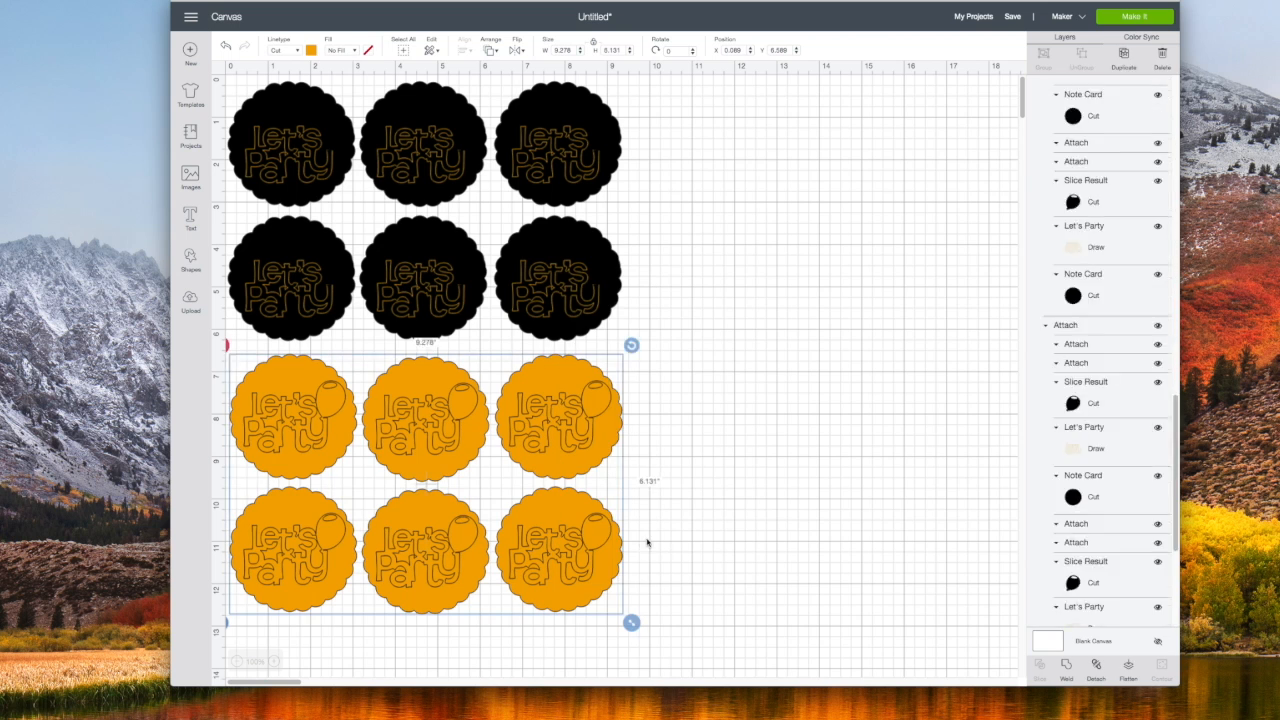
{"action": "right_click", "coordinate": [606, 515]}
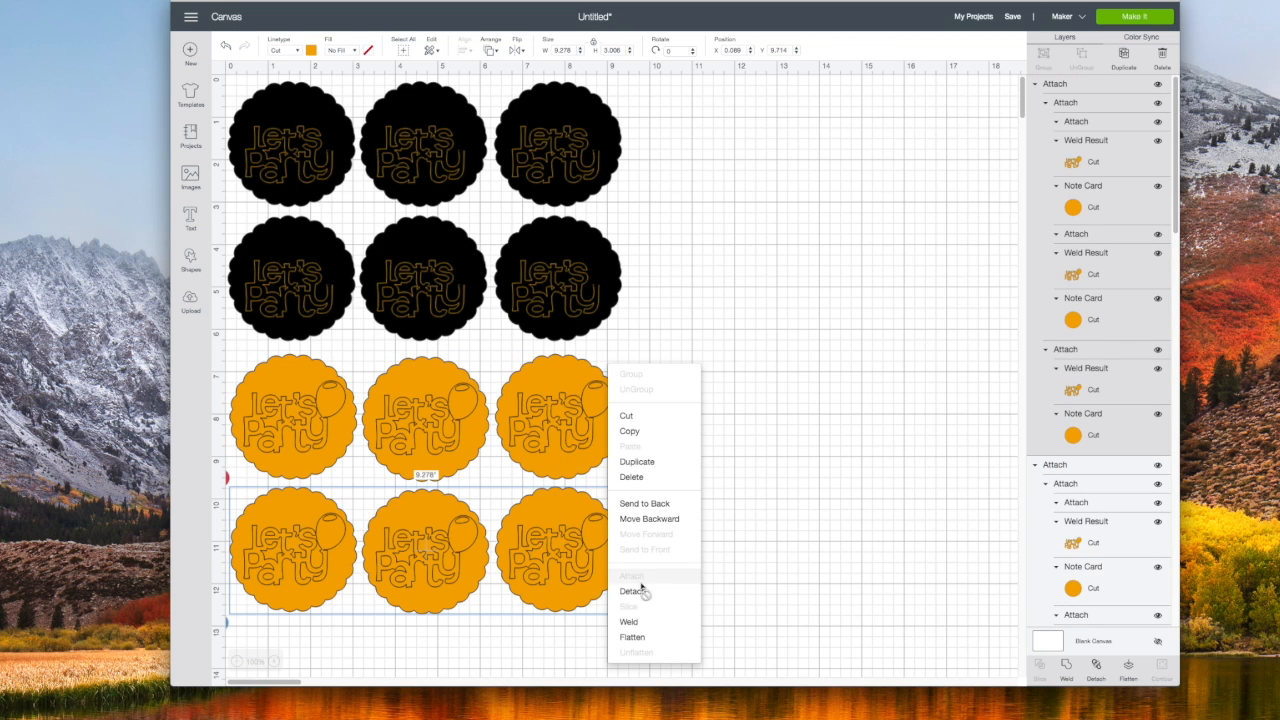
{"action": "left_click", "coordinate": [640, 477]}
Detach the circles of the remaining orange row so that each one is separate.
{"action": "left_click", "coordinate": [570, 440]}
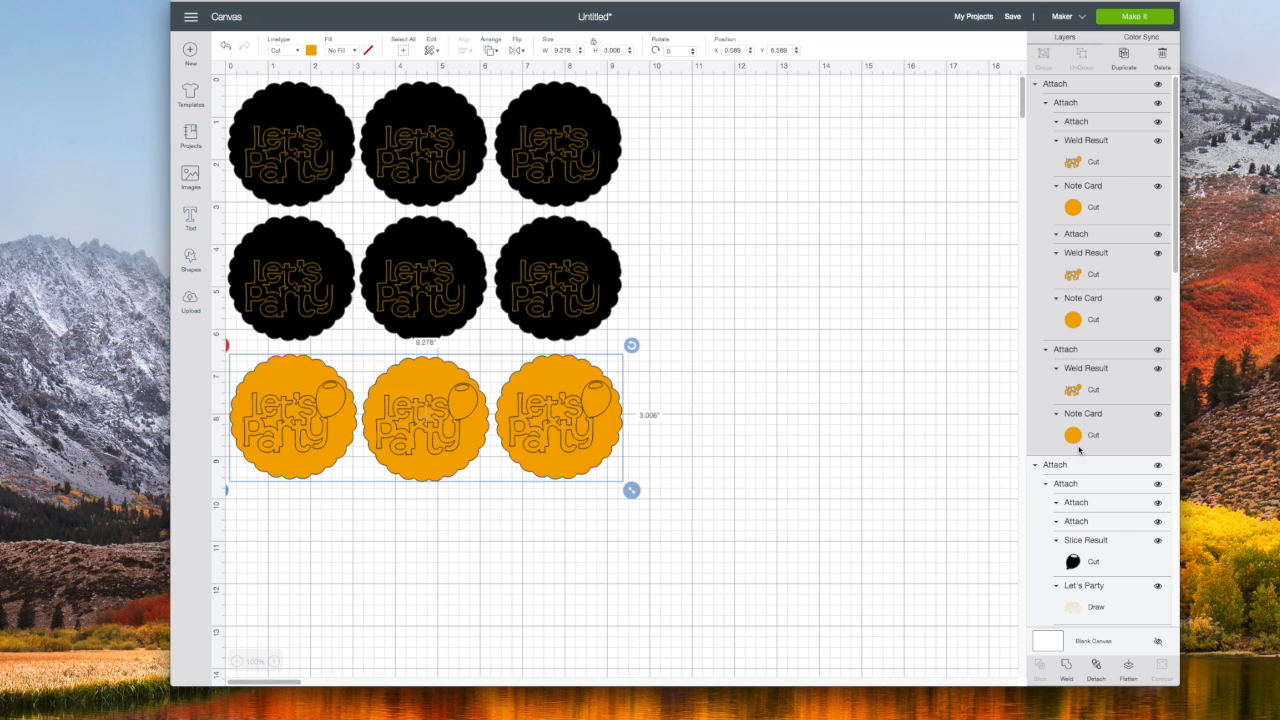
{"action": "right_click", "coordinate": [565, 407]}
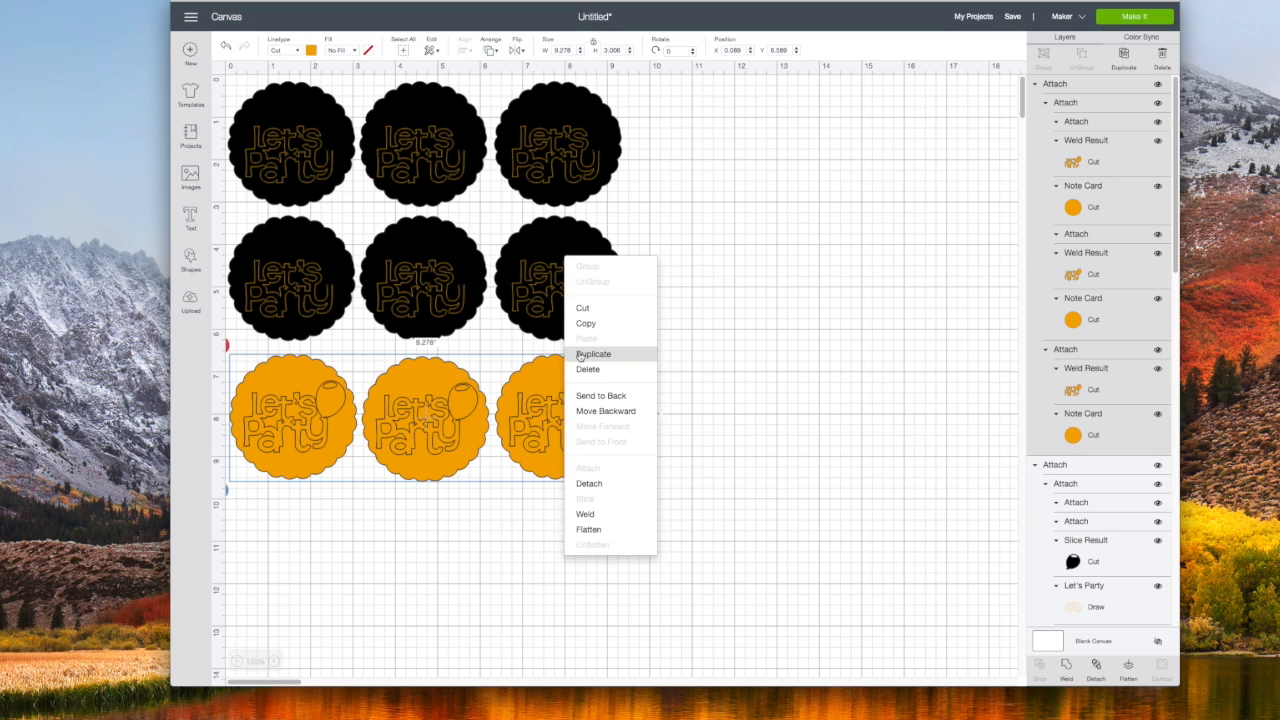
{"action": "left_click", "coordinate": [580, 486]}
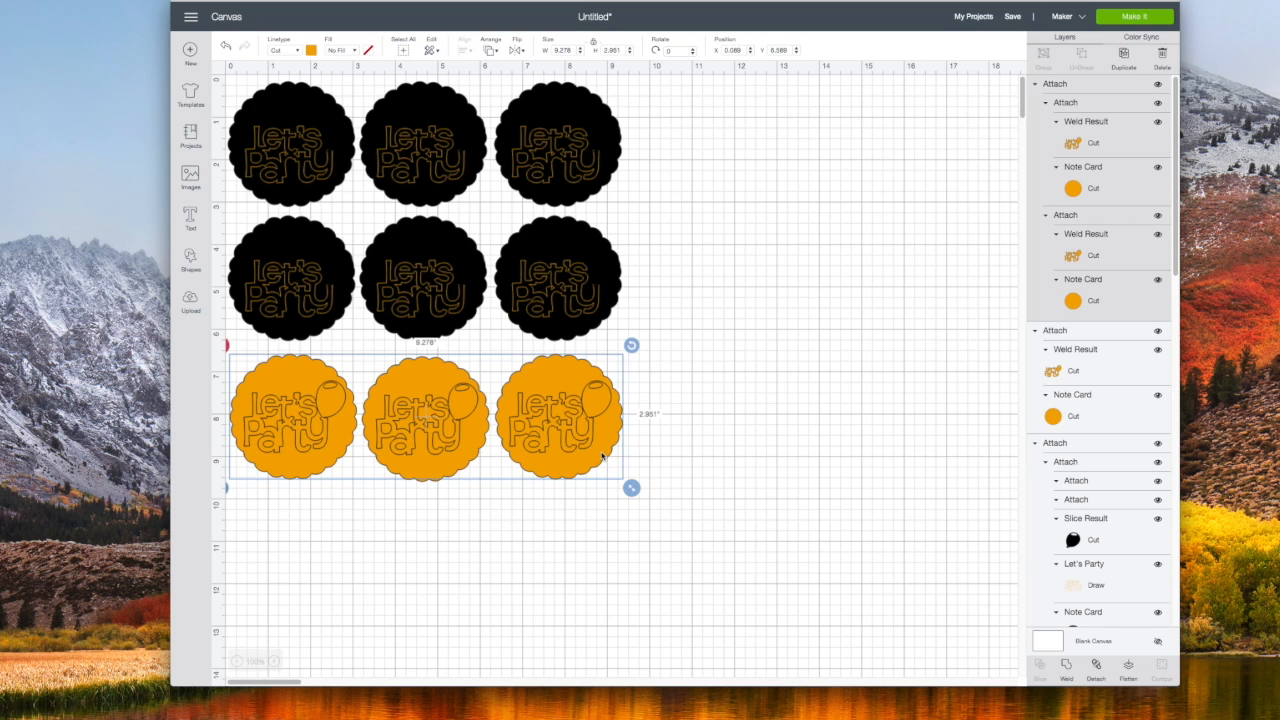
{"action": "right_click", "coordinate": [603, 455]}
{"action": "left_click", "coordinate": [634, 522]}
Delete the second and third orange circles, keeping only the first one in the row.
{"action": "left_click", "coordinate": [443, 435]}
{"action": "left_click", "coordinate": [330, 432]}
{"action": "left_click_drag", "start_coordinate": [631, 482], "coordinate": [380, 392]}
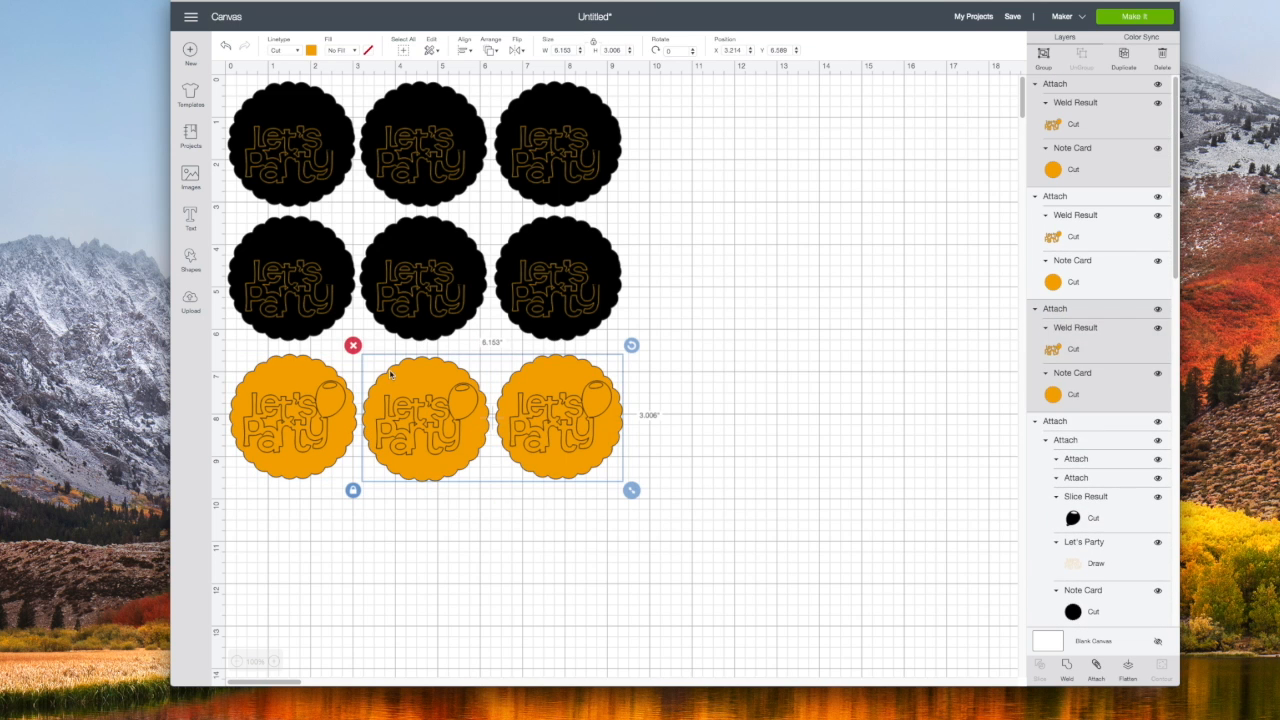
{"action": "left_click", "coordinate": [350, 346]}
Detach the welded Let's Party phrase from the remaining orange circle.
{"action": "left_click", "coordinate": [340, 437]}
{"action": "right_click", "coordinate": [1054, 176]}
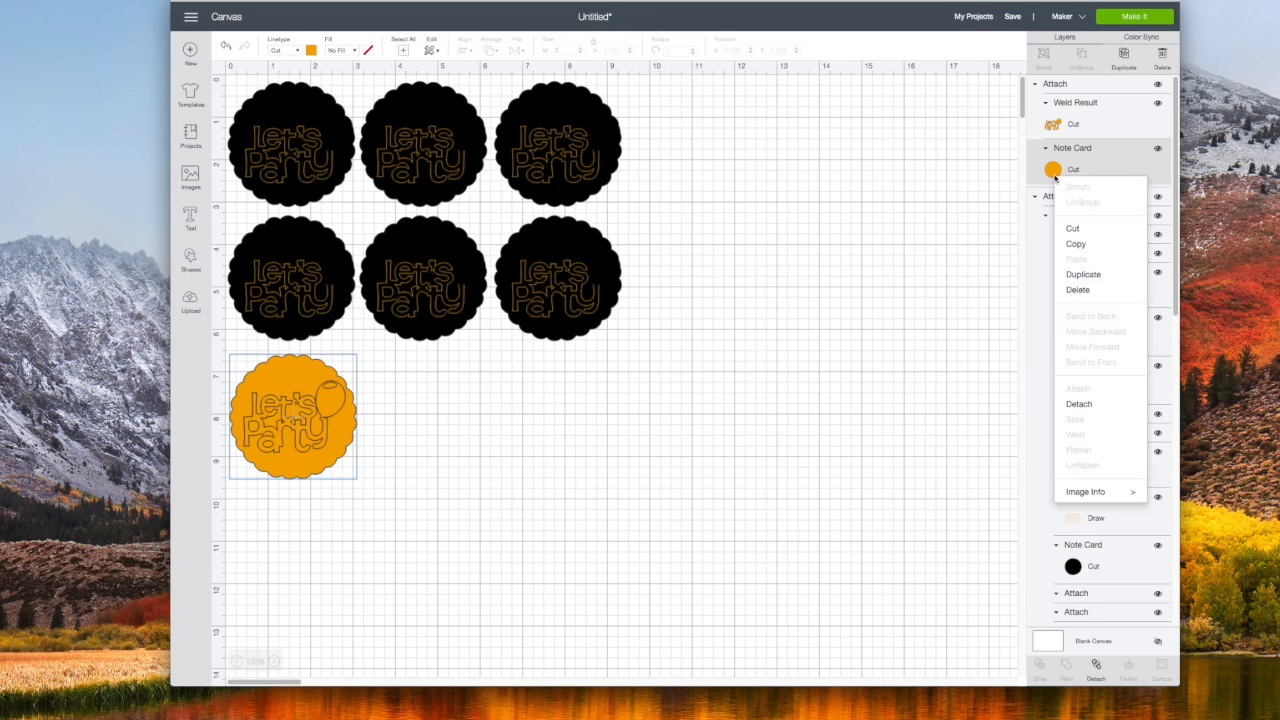
{"action": "left_click", "coordinate": [336, 365]}
{"action": "right_click", "coordinate": [314, 402]}
{"action": "left_click", "coordinate": [345, 474]}
Duplicate the plain orange note card circle twice and place the copies as the second and third circles of the third row.
{"action": "left_click", "coordinate": [1060, 148]}
{"action": "right_click", "coordinate": [1060, 148]}
{"action": "left_click", "coordinate": [1086, 245]}
{"action": "left_click_drag", "start_coordinate": [320, 432], "coordinate": [580, 426]}
{"action": "left_click", "coordinate": [330, 410]}
{"action": "left_click", "coordinate": [446, 407]}
{"action": "right_click", "coordinate": [439, 404]}
{"action": "left_click", "coordinate": [459, 352]}
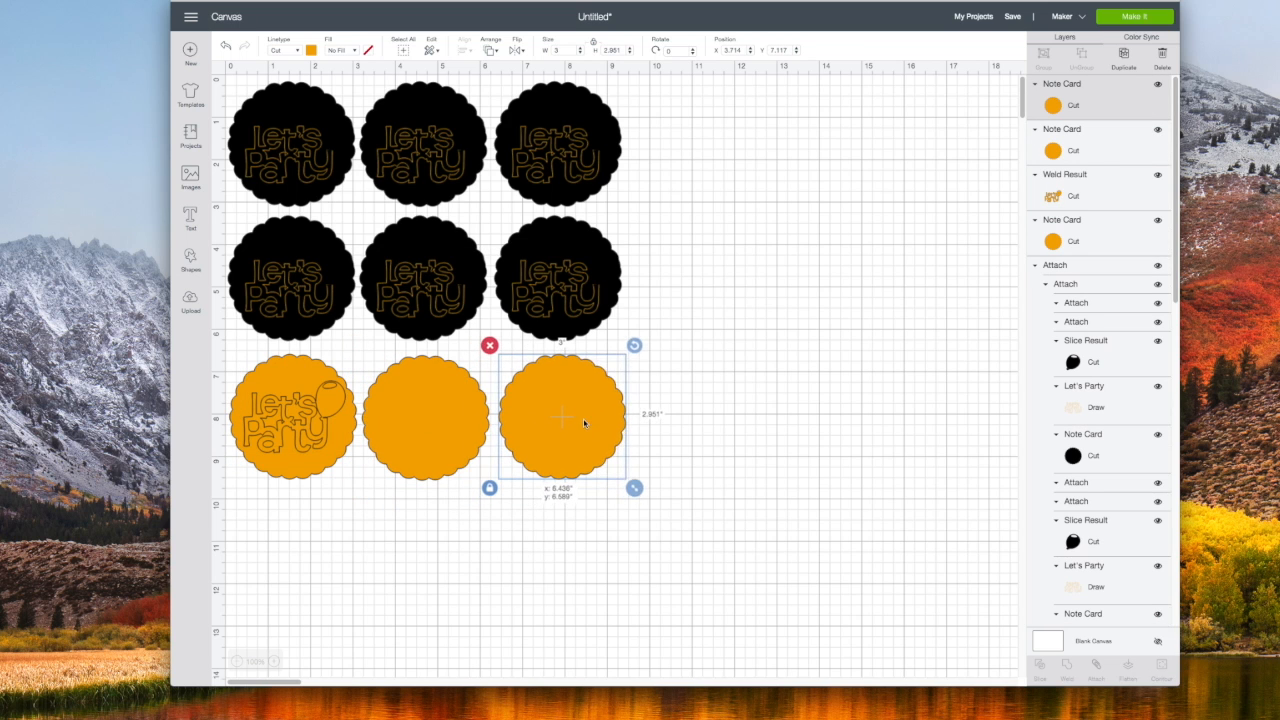
{"action": "right_click", "coordinate": [582, 421]}
{"action": "left_click", "coordinate": [606, 367]}
{"action": "left_click", "coordinate": [409, 433], "text": "shift"}
{"action": "left_click", "coordinate": [330, 440], "text": "shift"}
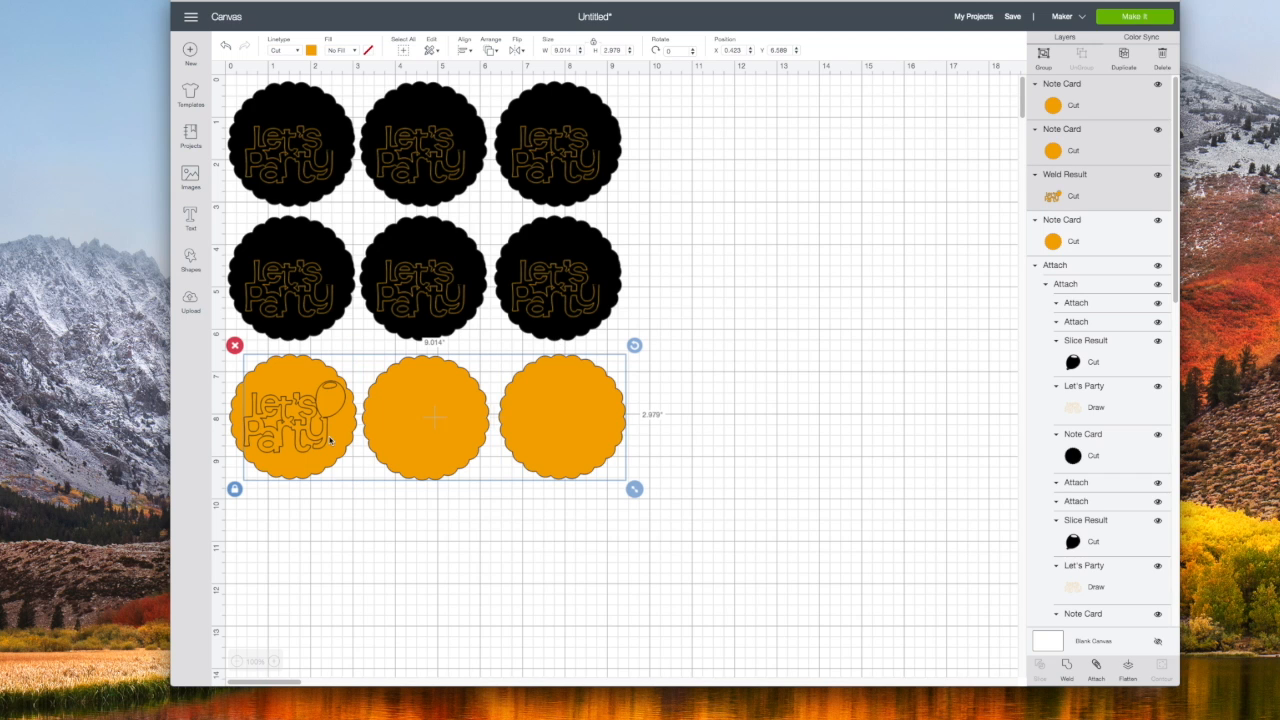
{"action": "left_click", "coordinate": [1038, 230], "text": "shift"}
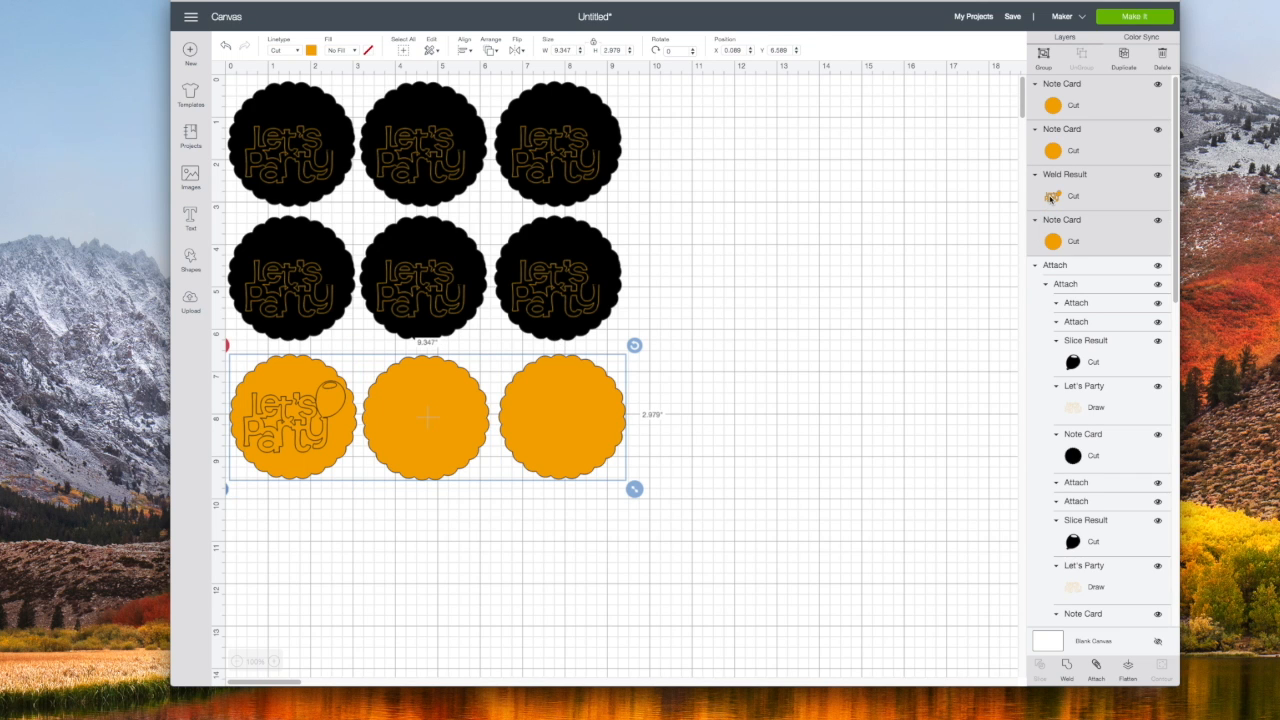
Duplicate the three orange note card circles without the welded phrase and place the copies below as a fourth row.
{"action": "left_click", "coordinate": [1089, 111]}
{"action": "left_click", "coordinate": [1088, 151], "text": "shift"}
{"action": "left_click", "coordinate": [1059, 234], "text": "shift"}
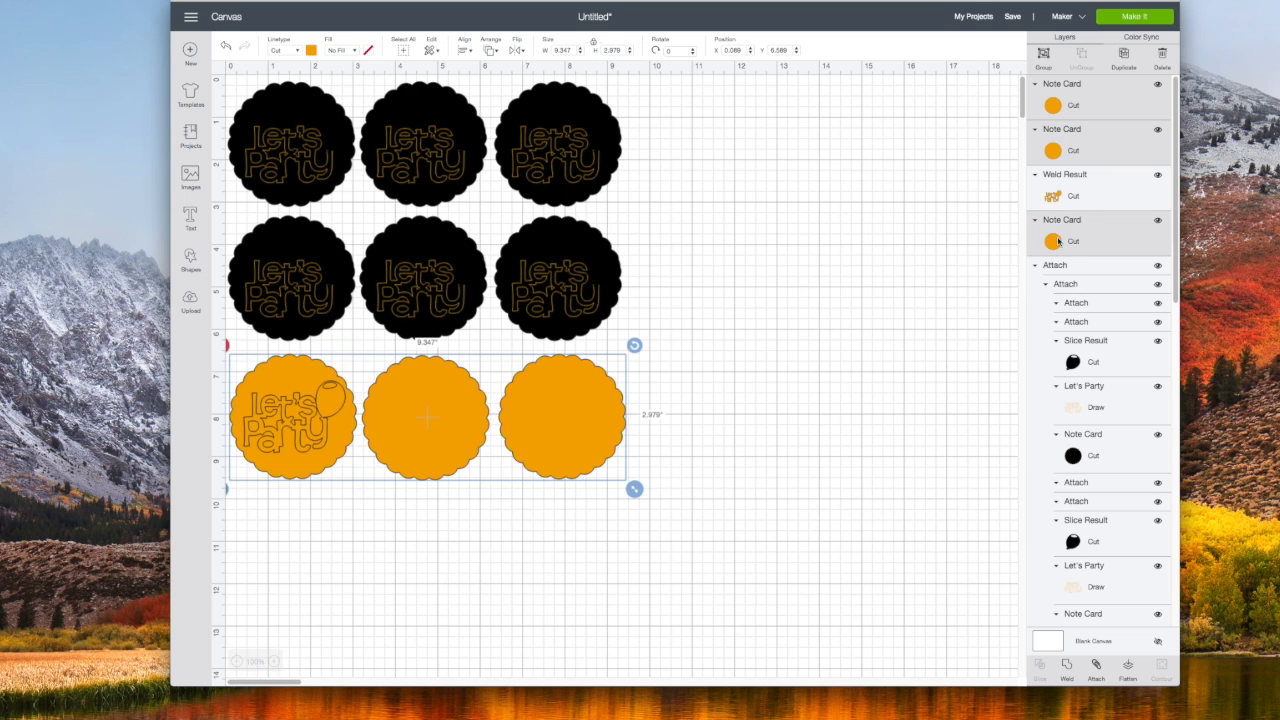
{"action": "right_click", "coordinate": [1056, 239]}
{"action": "left_click", "coordinate": [1066, 147], "text": "shift"}
{"action": "right_click", "coordinate": [1064, 106]}
{"action": "left_click", "coordinate": [1066, 150], "text": "shift"}
{"action": "left_click", "coordinate": [1071, 234], "text": "shift"}
{"action": "right_click", "coordinate": [1073, 236]}
{"action": "left_click", "coordinate": [1090, 332]}
{"action": "left_click_drag", "start_coordinate": [565, 485], "coordinate": [551, 602]}
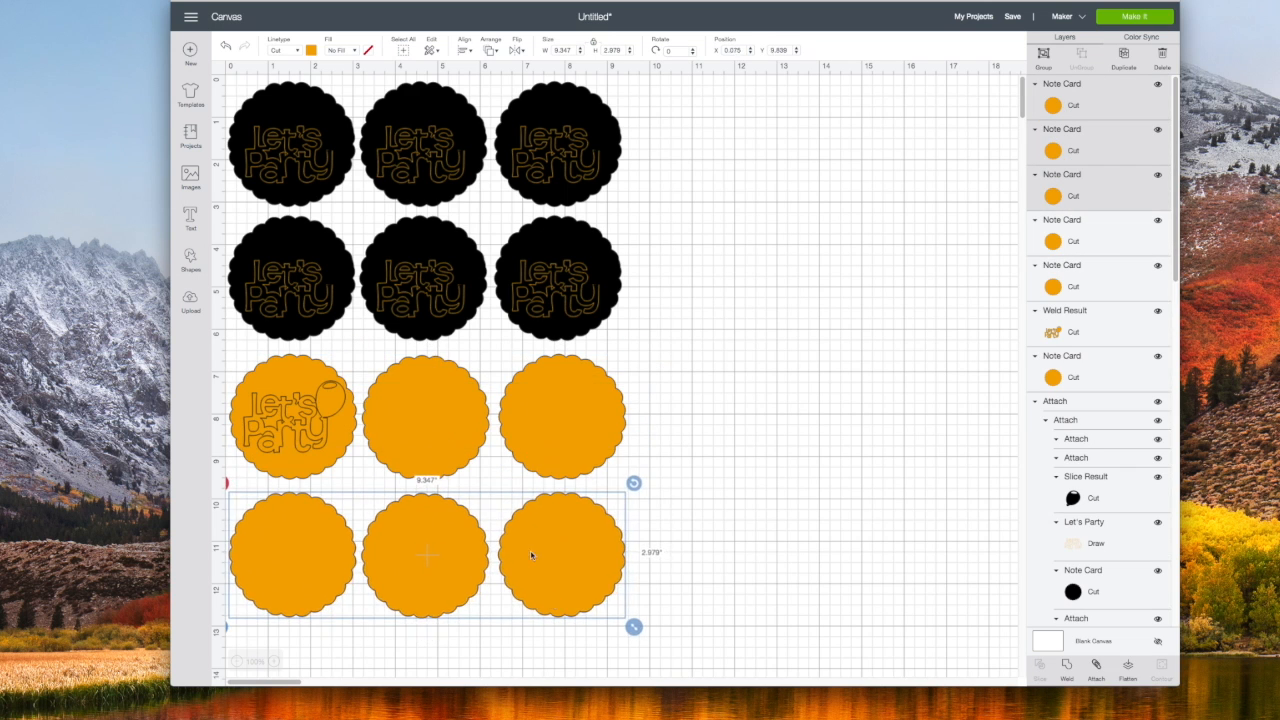
Attach the three fourth-row orange circles together, and likewise attach the third row's three note card circles without the phrase.
{"action": "left_click", "coordinate": [330, 436]}
{"action": "right_click", "coordinate": [330, 436]}
{"action": "left_click", "coordinate": [618, 526]}
{"action": "left_click", "coordinate": [425, 555], "text": "shift"}
{"action": "left_click", "coordinate": [335, 545], "text": "shift"}
{"action": "right_click", "coordinate": [335, 545]}
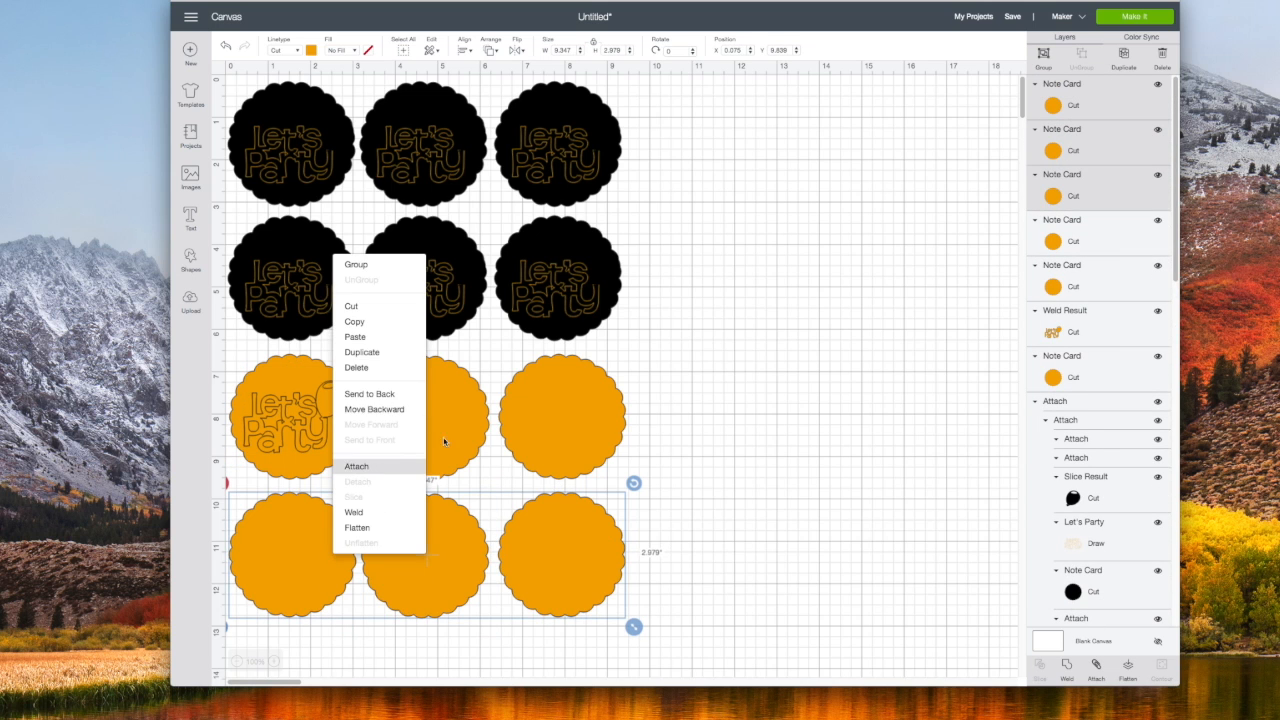
{"action": "left_click", "coordinate": [357, 466]}
{"action": "left_click", "coordinate": [427, 417]}
{"action": "right_click", "coordinate": [606, 432]}
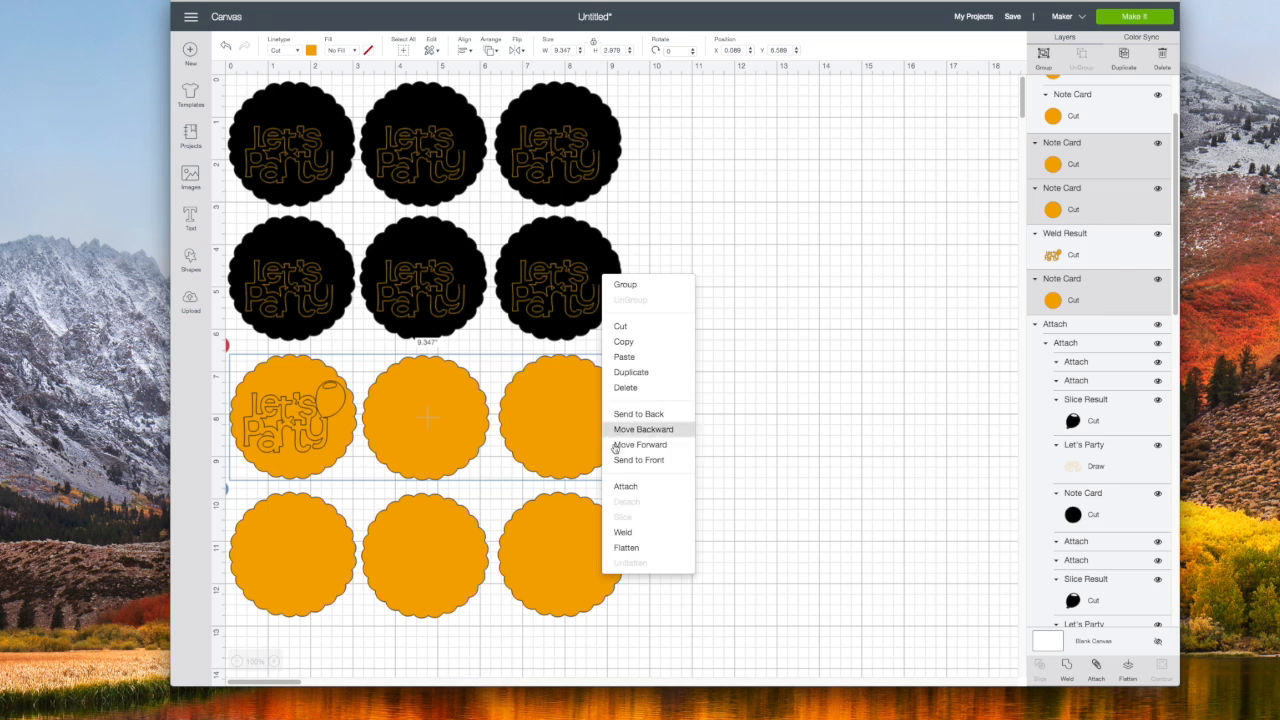
{"action": "left_click", "coordinate": [621, 492]}
Bring the welded Let's Party phrase in front of the orange circles and recolour it black.
{"action": "left_click", "coordinate": [1058, 169]}
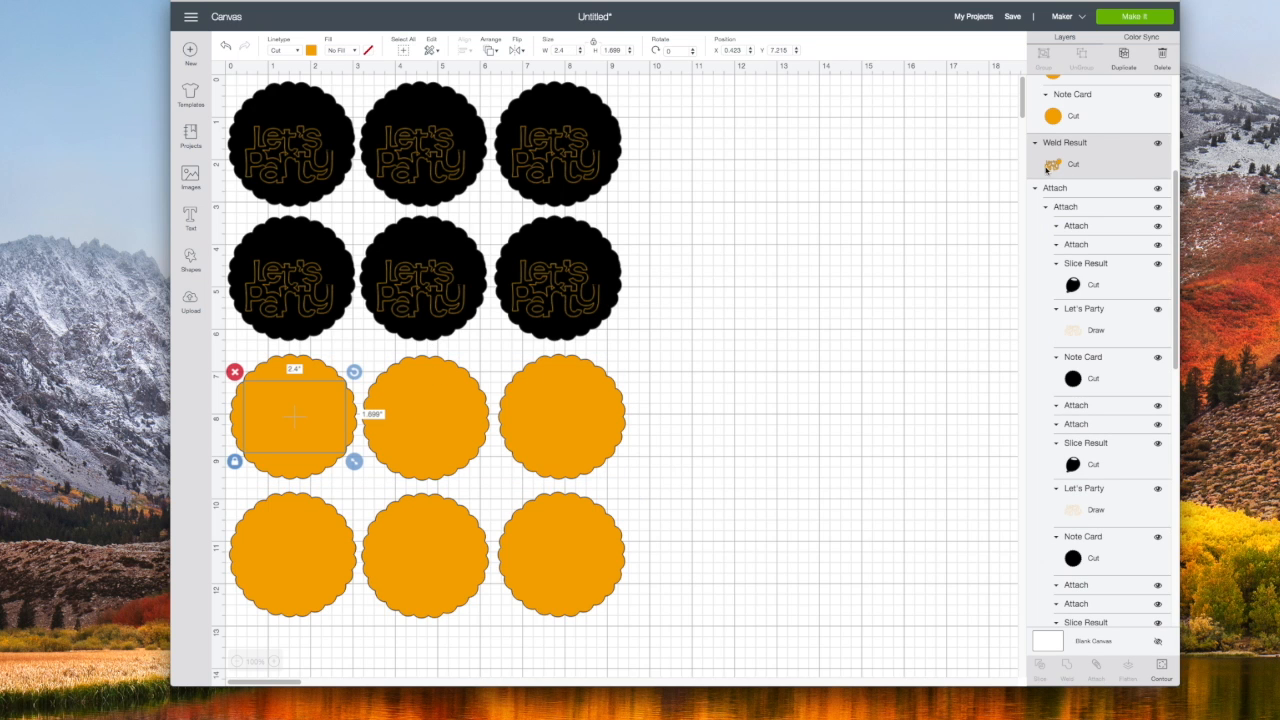
{"action": "right_click", "coordinate": [1048, 168]}
{"action": "left_click", "coordinate": [1090, 355]}
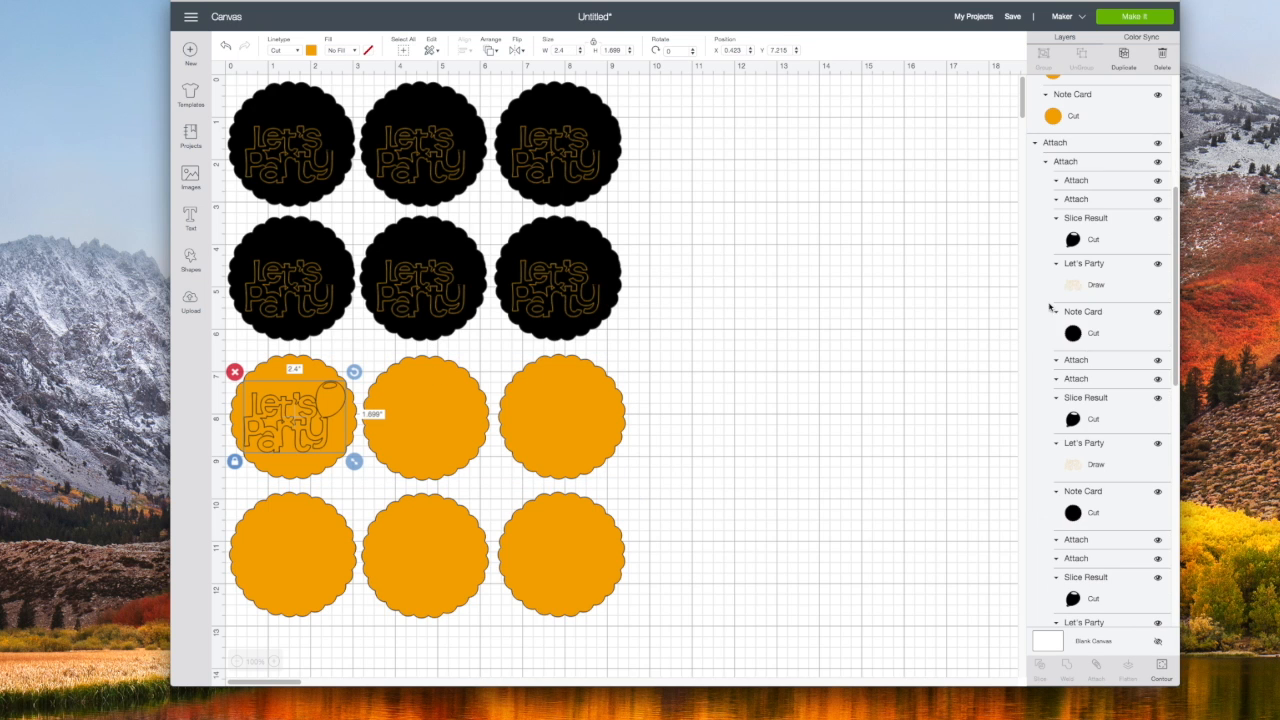
{"action": "left_click", "coordinate": [311, 50]}
{"action": "left_click", "coordinate": [323, 91]}
Duplicate the black welded phrase twice and place the copies on the second and third orange circles of the third row.
{"action": "right_click", "coordinate": [300, 410]}
{"action": "left_click", "coordinate": [330, 354]}
{"action": "left_click_drag", "start_coordinate": [320, 437], "coordinate": [591, 425]}
{"action": "right_click", "coordinate": [436, 418]}
{"action": "left_click", "coordinate": [465, 366]}
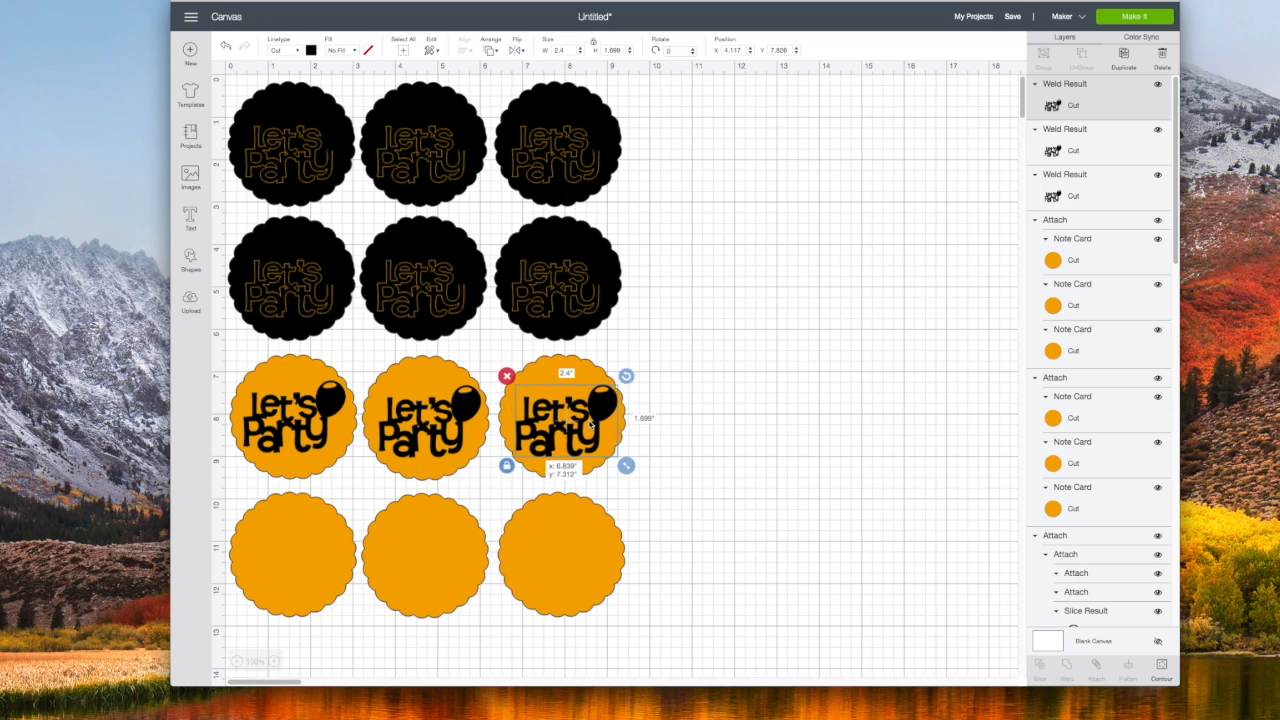
Center the three black welded phrases vertically with one another and attach them together.
{"action": "left_click", "coordinate": [430, 425], "text": "shift"}
{"action": "left_click", "coordinate": [283, 432], "text": "shift"}
{"action": "left_click", "coordinate": [464, 51]}
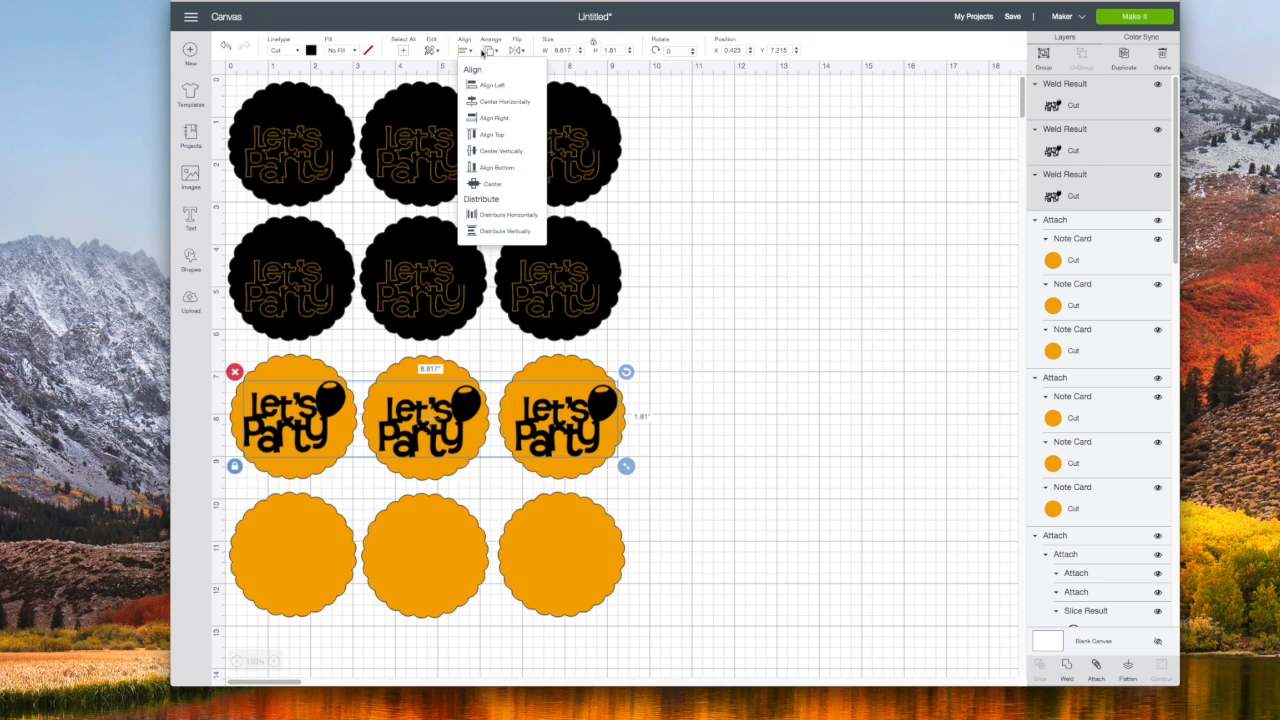
{"action": "left_click", "coordinate": [516, 166]}
{"action": "right_click", "coordinate": [605, 380]}
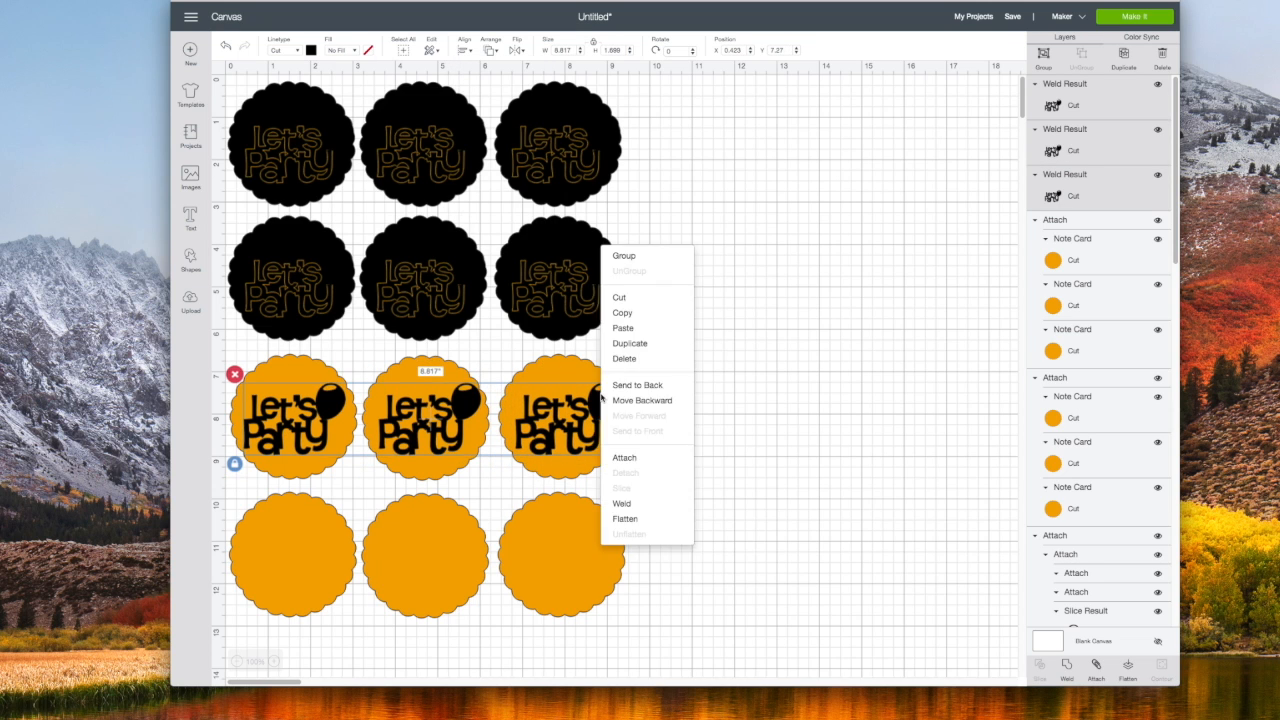
{"action": "left_click", "coordinate": [616, 452]}
Duplicate the attached black phrases and place the copy on the orange circles of the fourth row.
{"action": "right_click", "coordinate": [608, 420]}
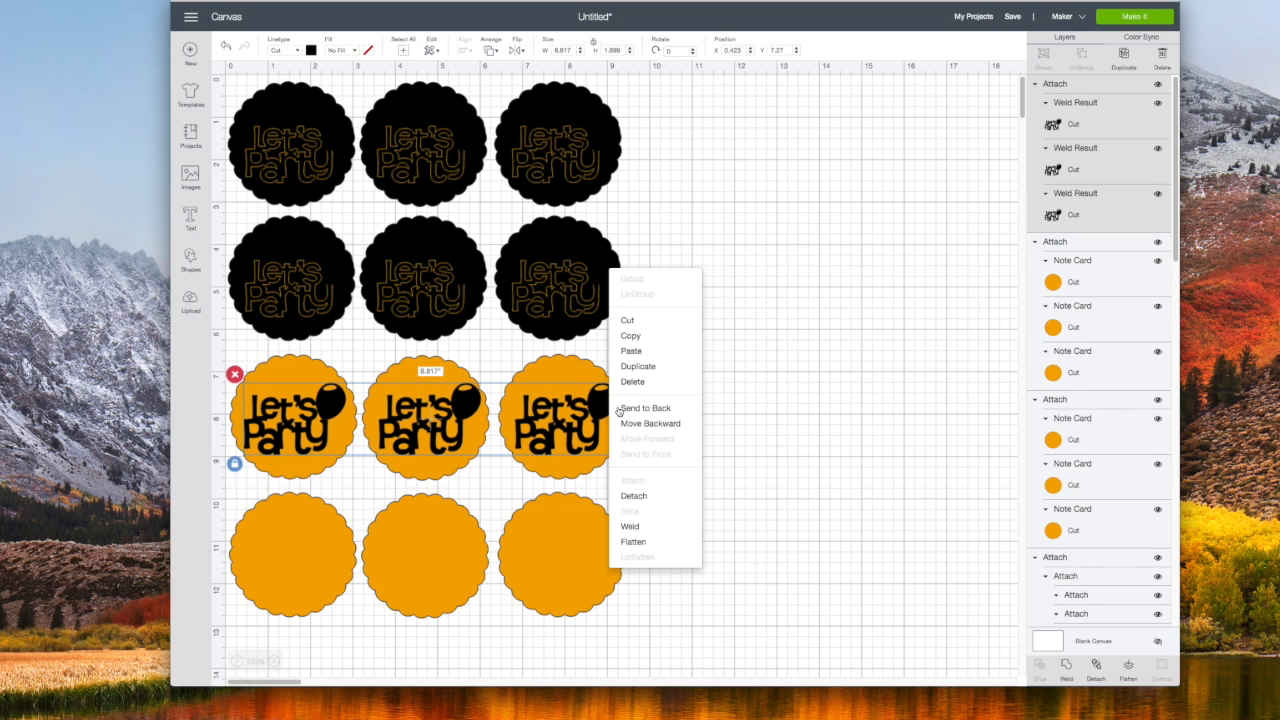
{"action": "left_click", "coordinate": [640, 366]}
{"action": "left_click_drag", "start_coordinate": [568, 443], "coordinate": [550, 573]}
{"action": "left_click", "coordinate": [689, 491]}
{"action": "left_click", "coordinate": [586, 309]}
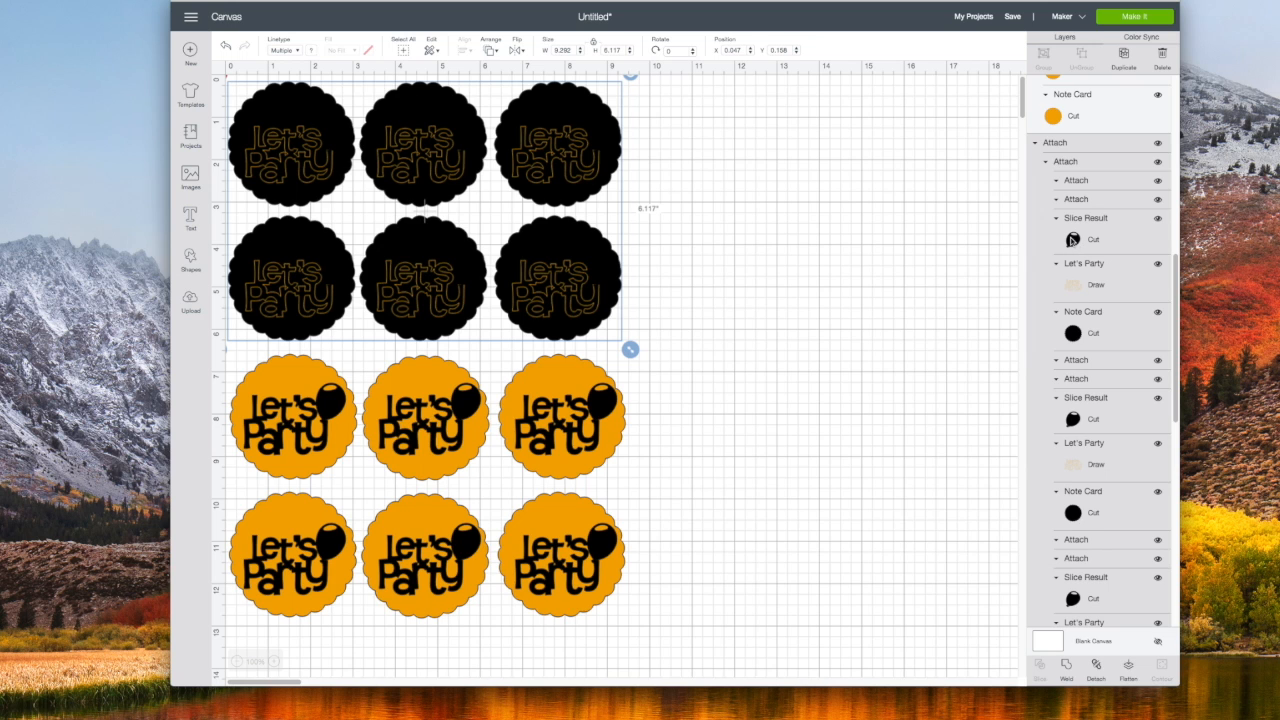
{"action": "left_click", "coordinate": [600, 418]}
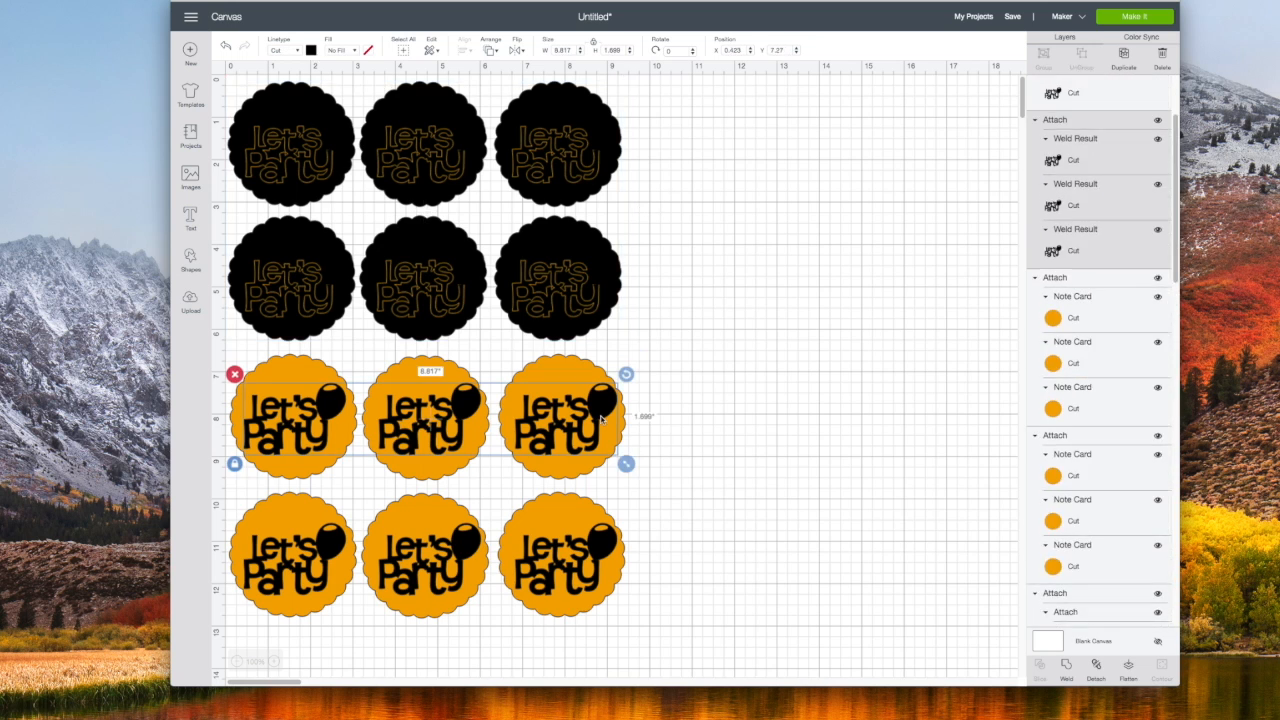
{"action": "left_click", "coordinate": [537, 299]}
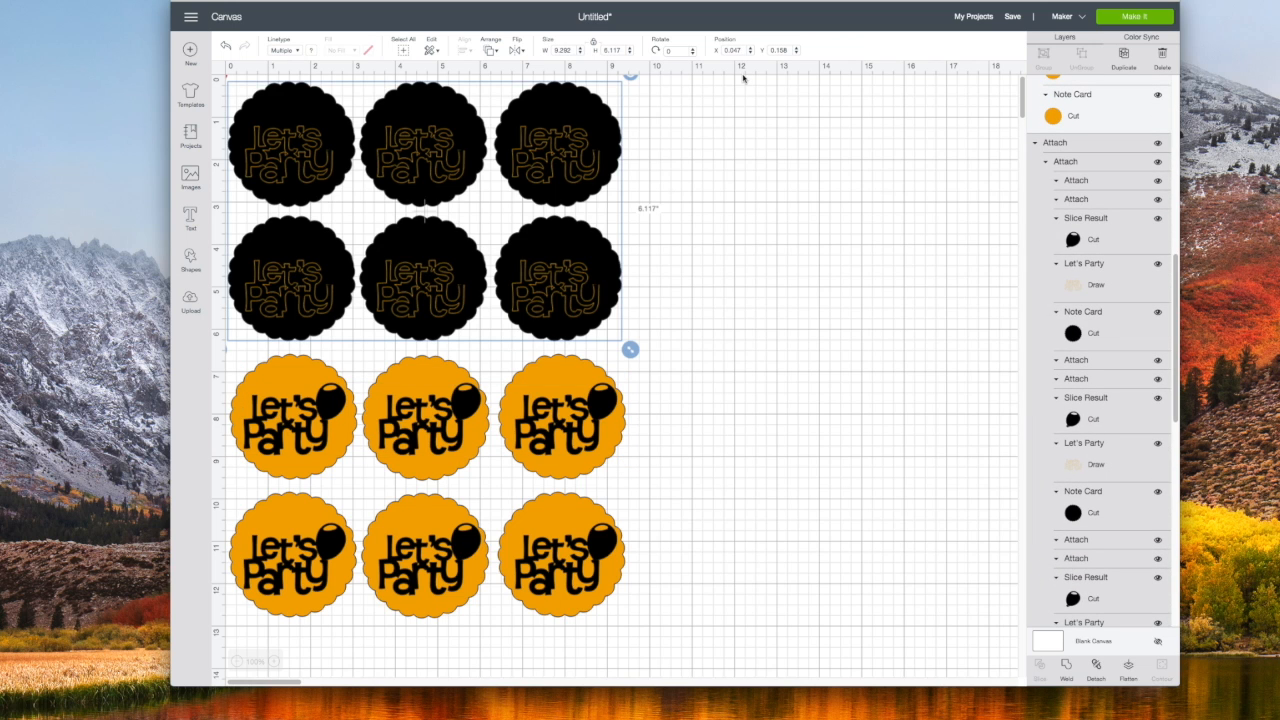
Attach the two rows of black Let's Party phrases together as one set.
{"action": "left_click", "coordinate": [1138, 17]}
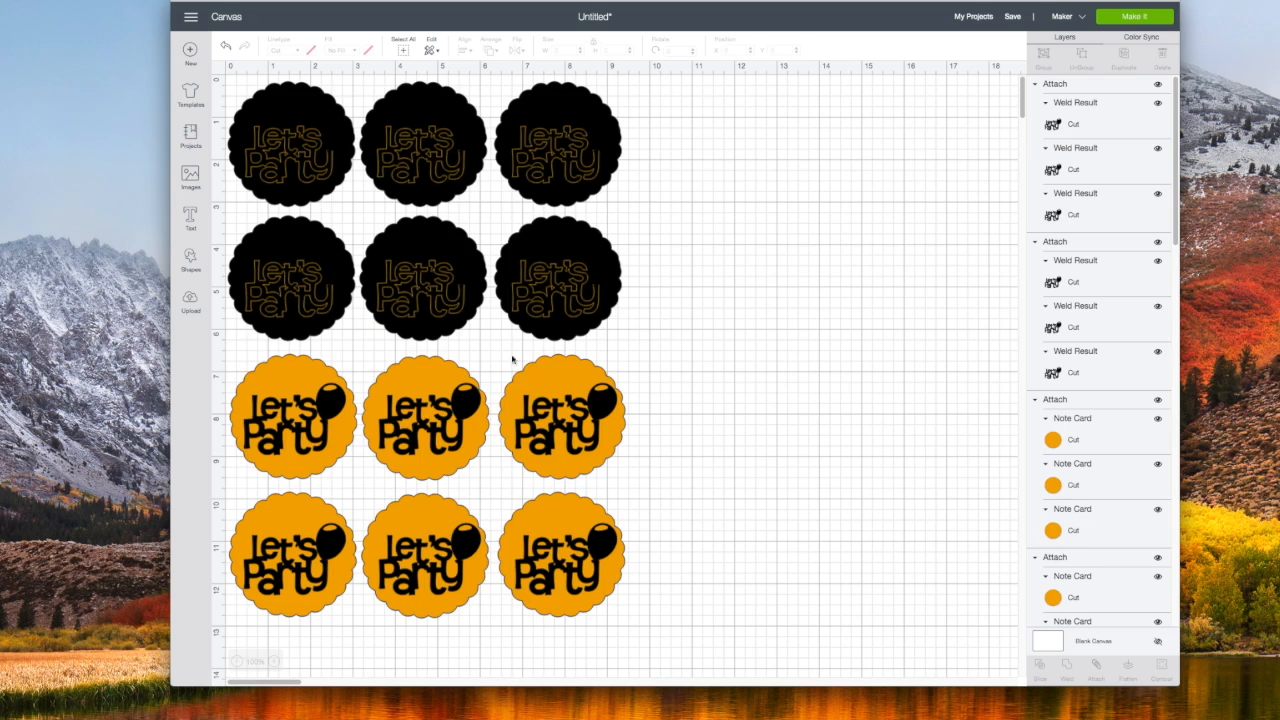
{"action": "left_click", "coordinate": [514, 360]}
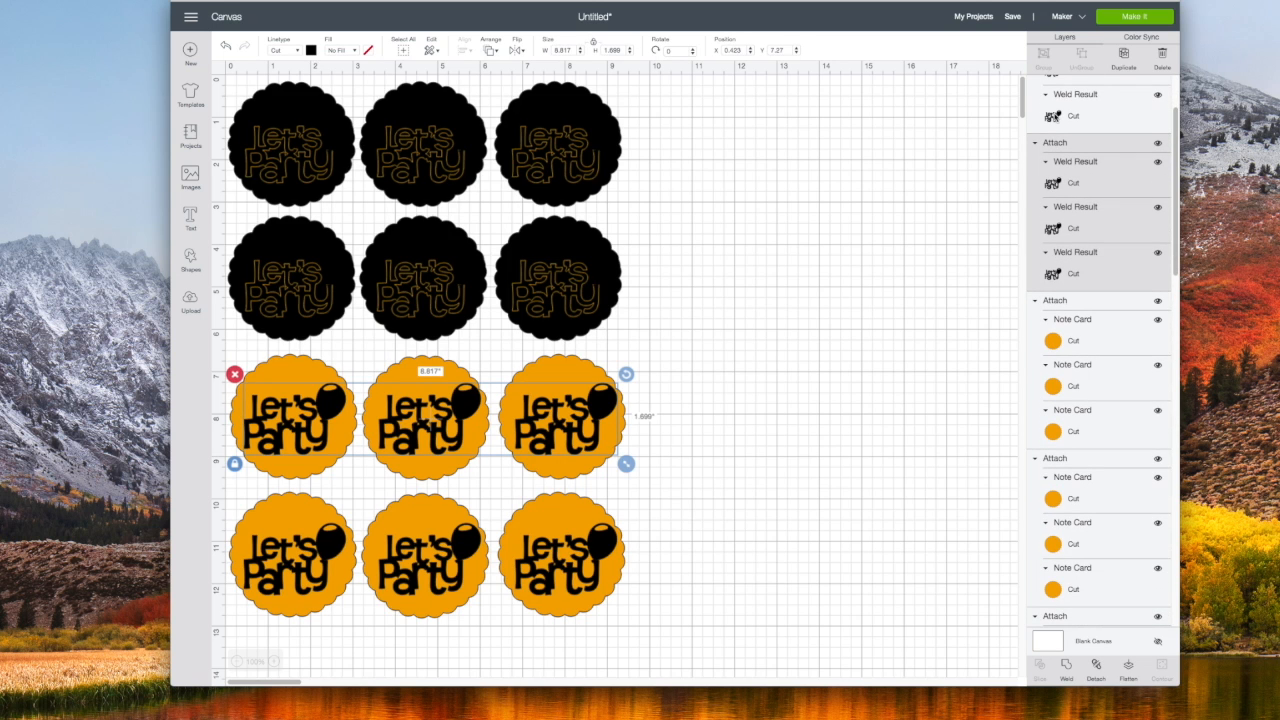
{"action": "left_click", "coordinate": [1055, 116], "text": "shift"}
{"action": "scroll", "coordinate": [1055, 116], "scroll_direction": "up", "scroll_amount": 3}
{"action": "left_click", "coordinate": [1056, 120], "text": "shift"}
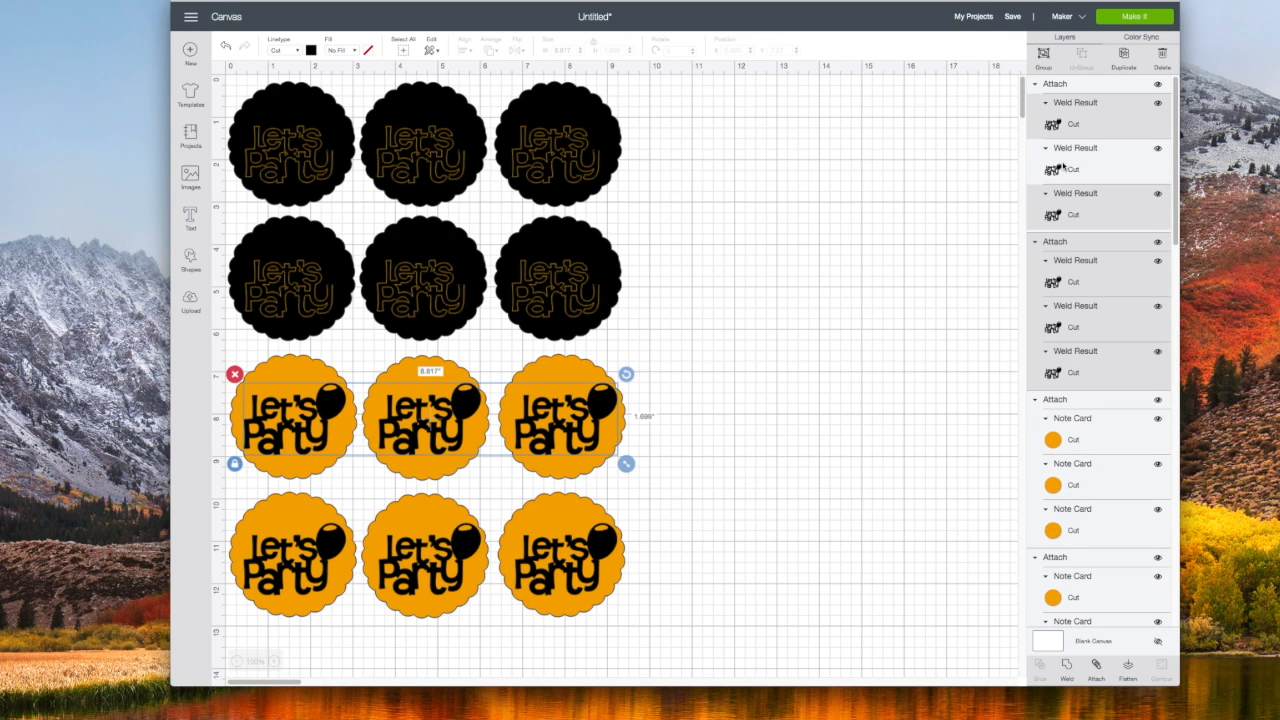
{"action": "left_click", "coordinate": [1063, 168], "text": "shift"}
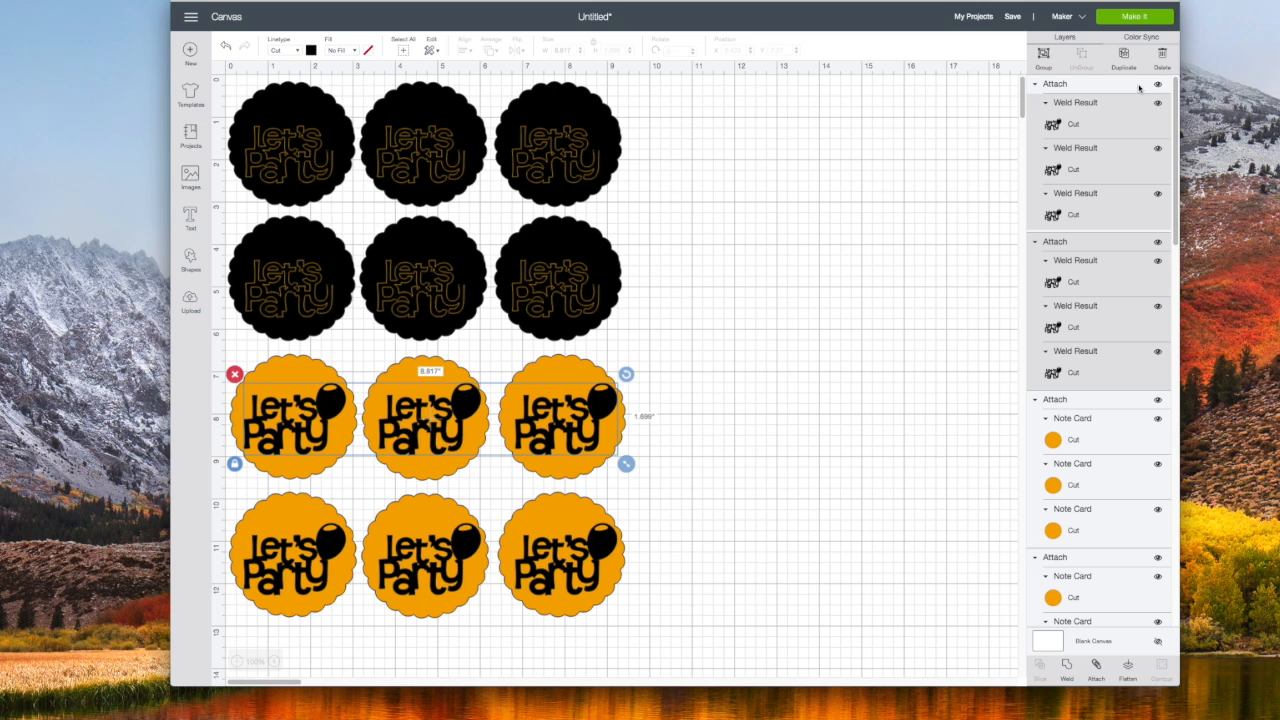
{"action": "left_click", "coordinate": [596, 563], "text": "shift"}
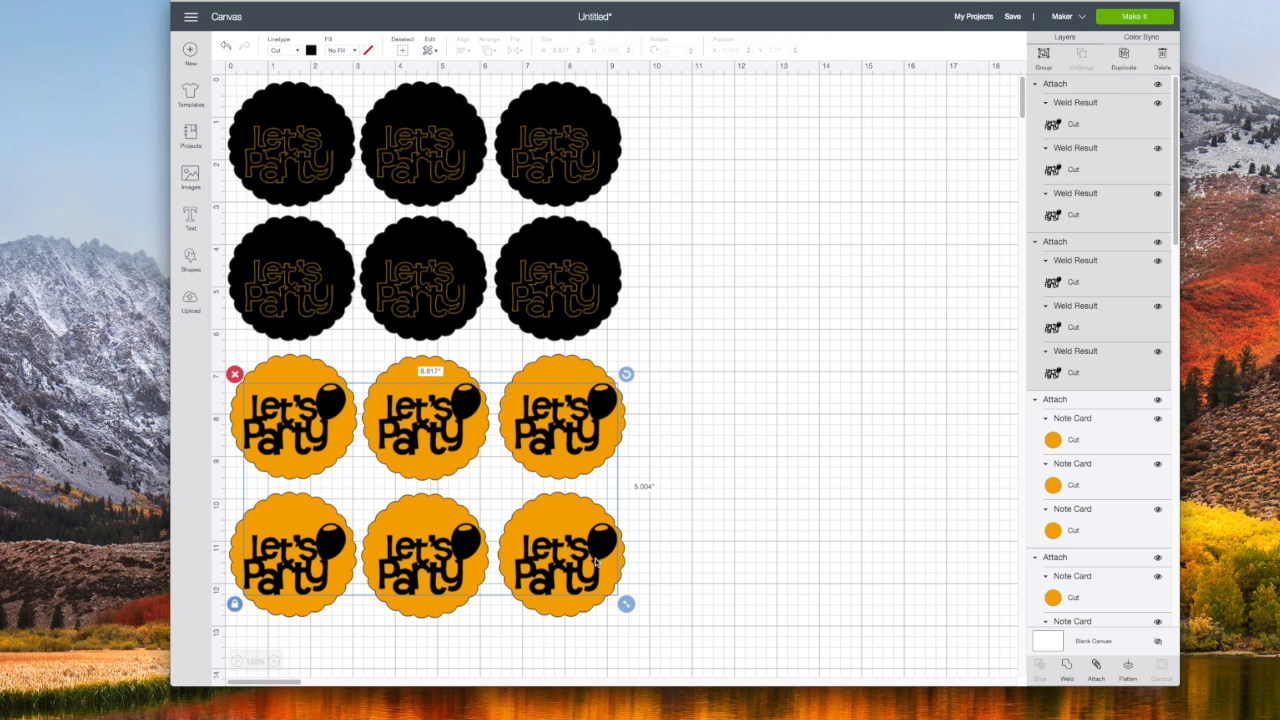
{"action": "right_click", "coordinate": [570, 570]}
{"action": "left_click", "coordinate": [585, 551]}
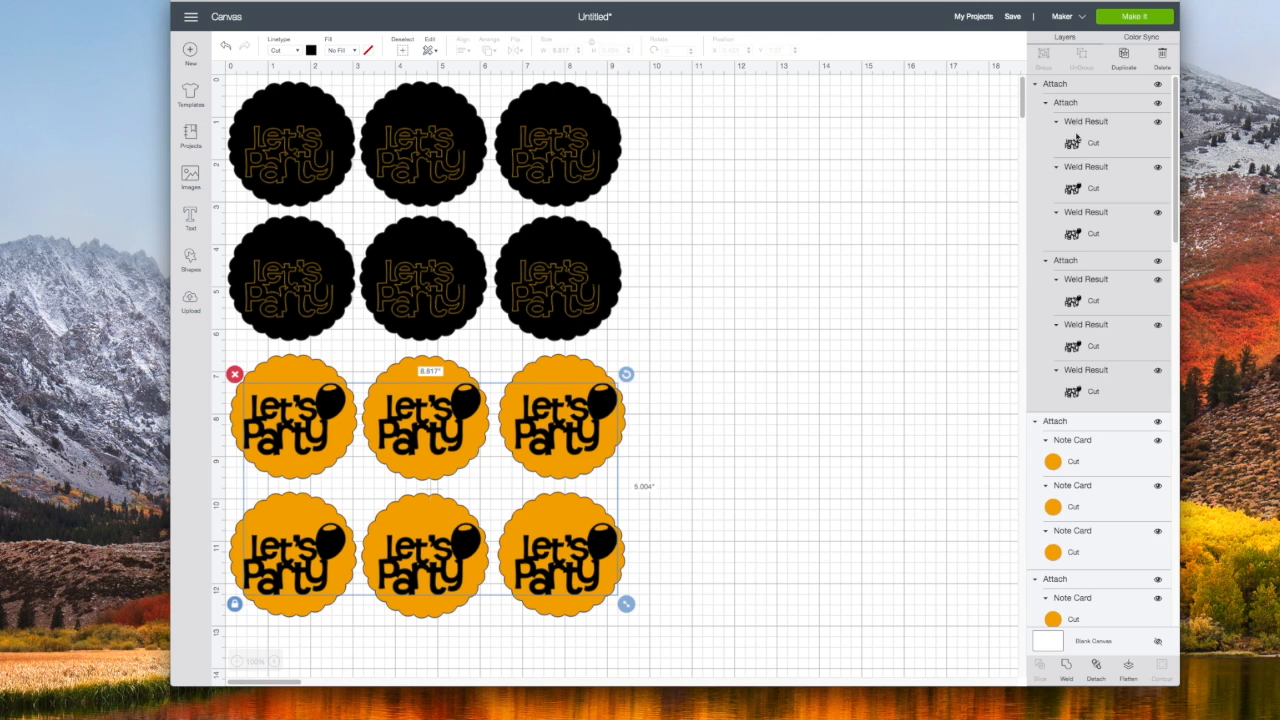
Hide the attached black phrases and preview the mats for the black and orange circles.
{"action": "left_click", "coordinate": [1157, 86]}
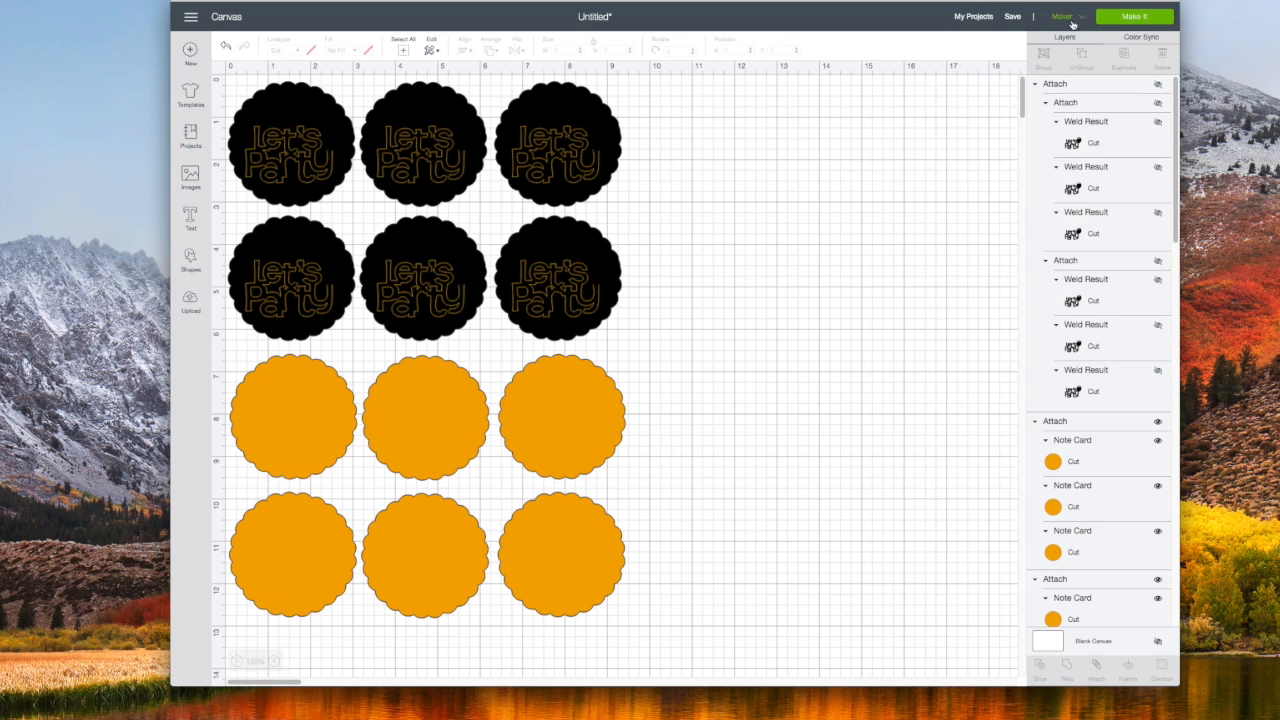
{"action": "left_click", "coordinate": [1119, 18]}
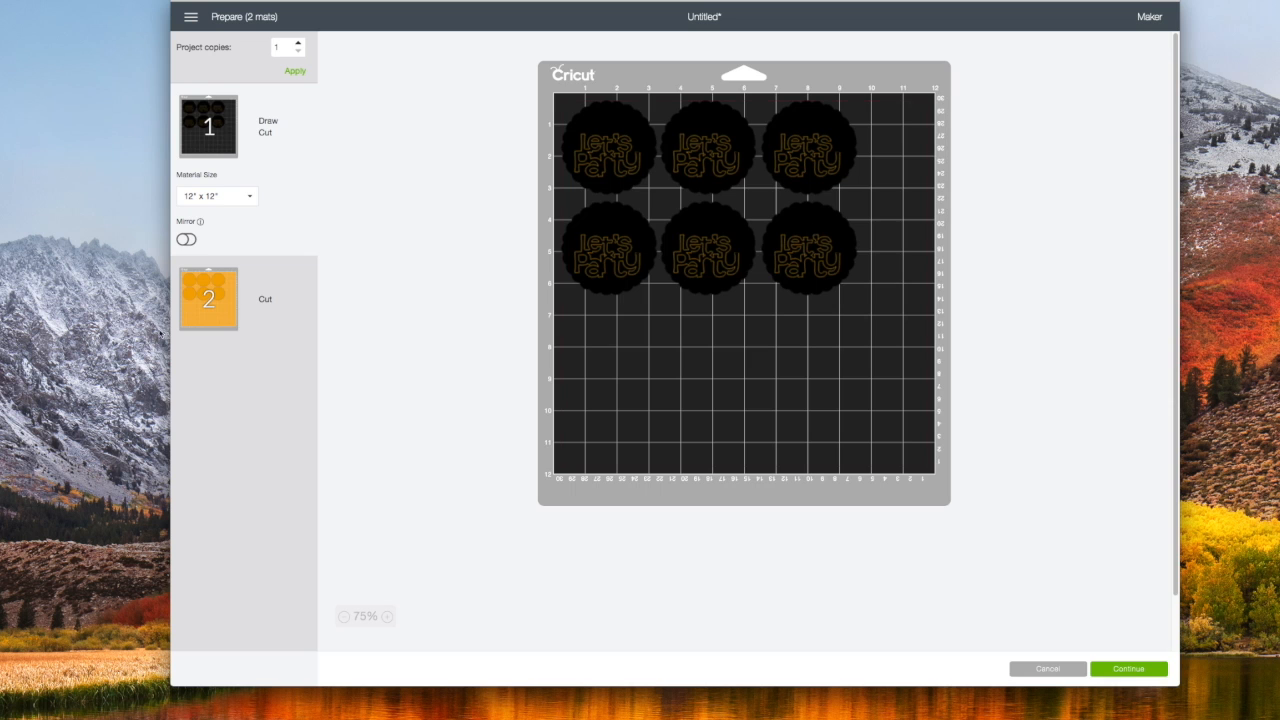
{"action": "left_click", "coordinate": [210, 298]}
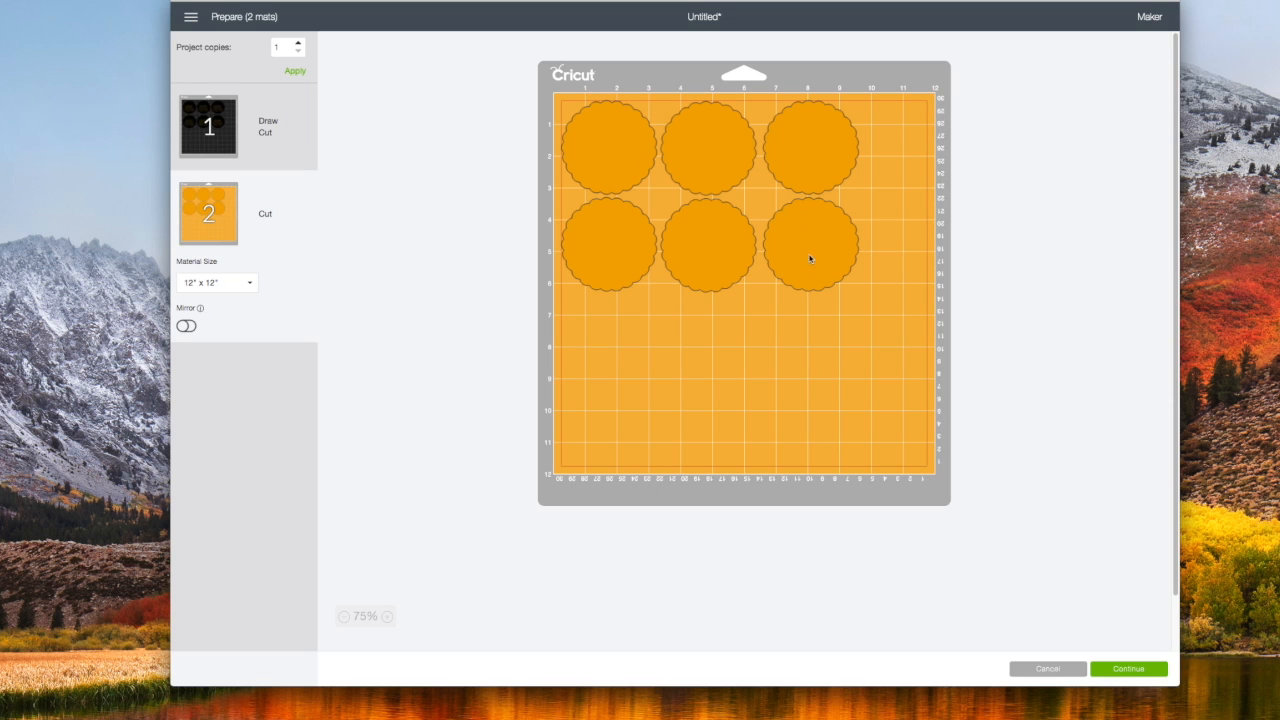
{"action": "left_click", "coordinate": [1046, 668]}
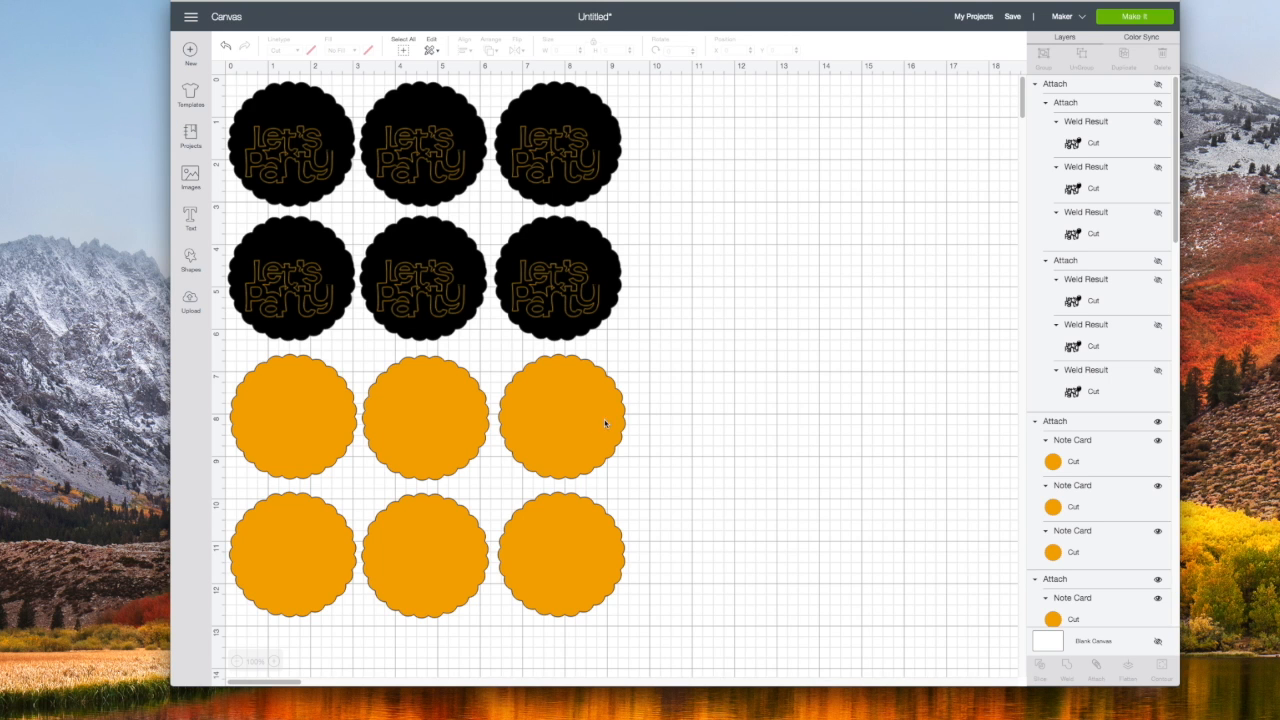
Attach the two rows of orange scalloped circles together.
{"action": "left_click", "coordinate": [595, 428]}
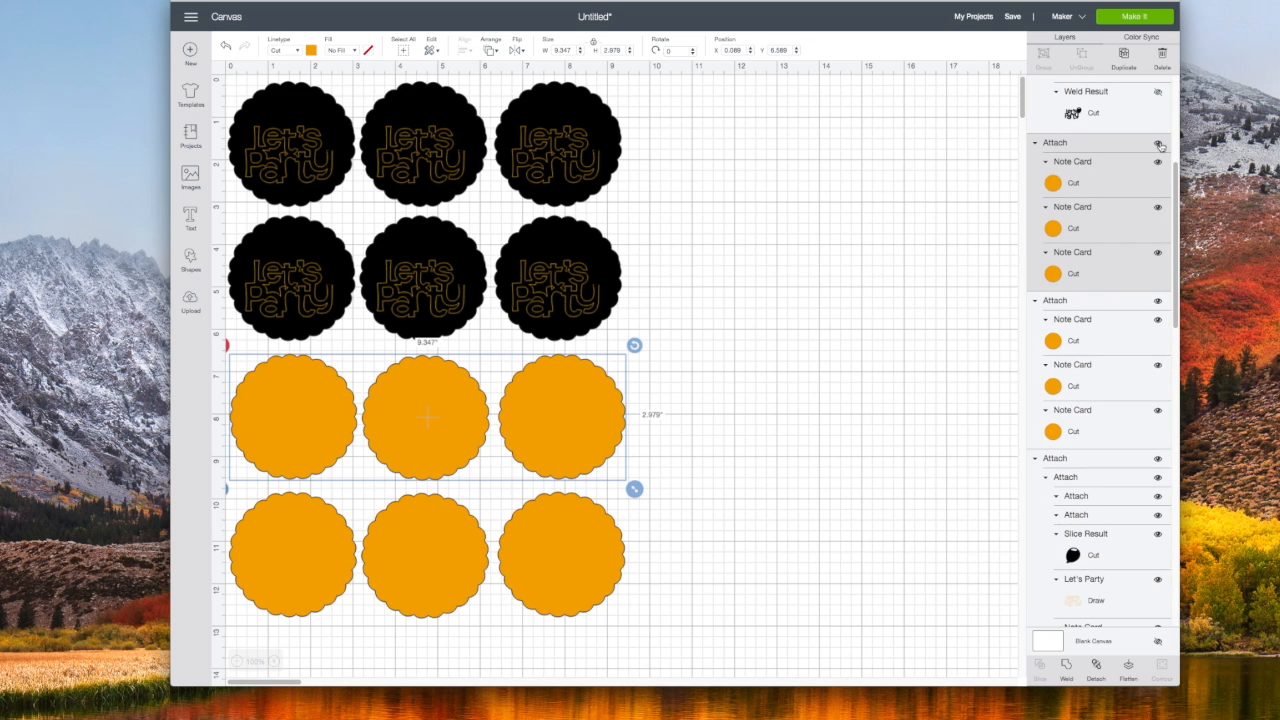
{"action": "left_click", "coordinate": [1131, 393], "text": "shift"}
{"action": "right_click", "coordinate": [1123, 423]}
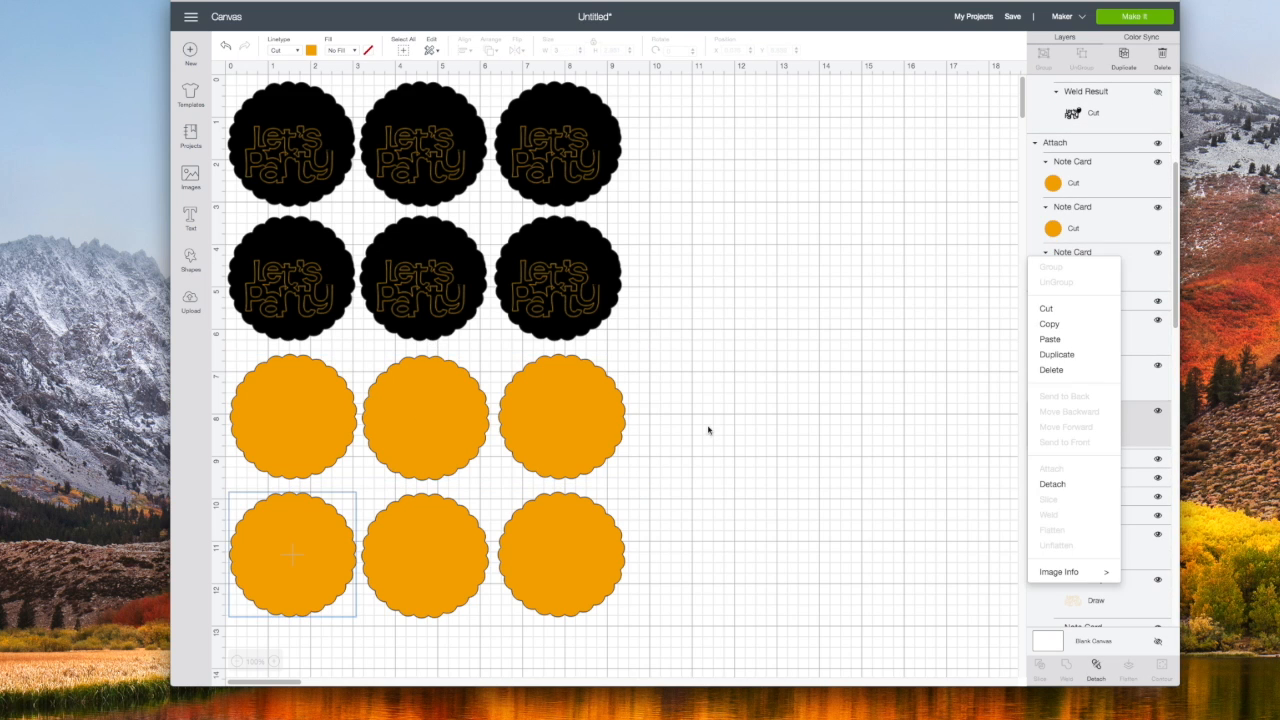
{"action": "left_click", "coordinate": [590, 430]}
{"action": "left_click", "coordinate": [566, 543], "text": "shift"}
{"action": "right_click", "coordinate": [564, 539]}
{"action": "left_click", "coordinate": [587, 451]}
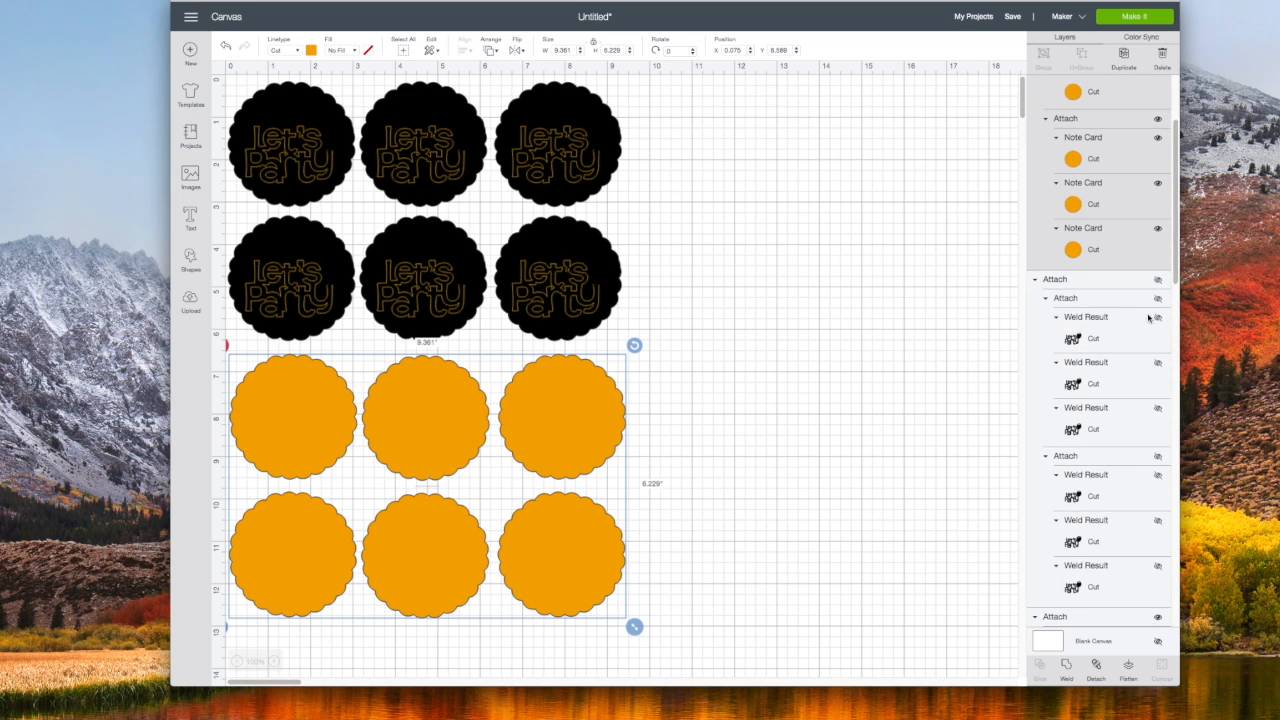
Hide the orange and black circles and show only the black Let's Party phrases on the canvas.
{"action": "left_click", "coordinate": [1158, 84]}
{"action": "left_click", "coordinate": [520, 318]}
{"action": "left_click", "coordinate": [1157, 144]}
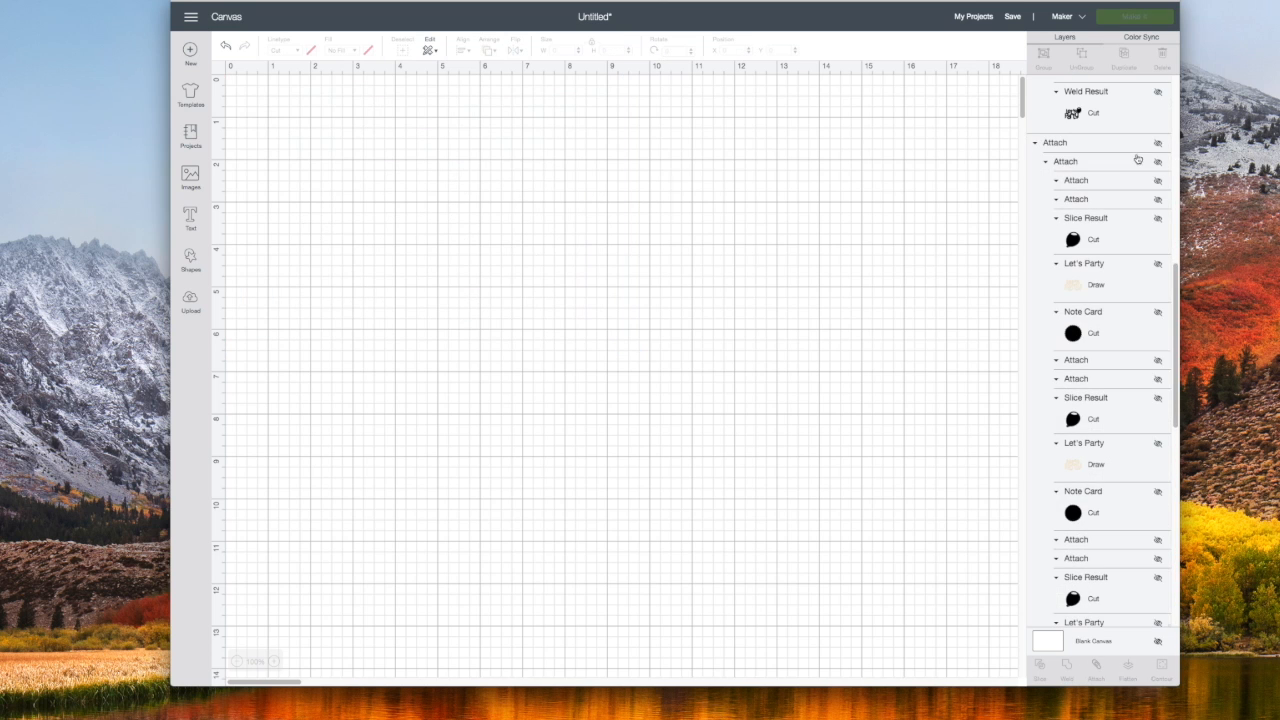
{"action": "left_click", "coordinate": [1158, 190]}
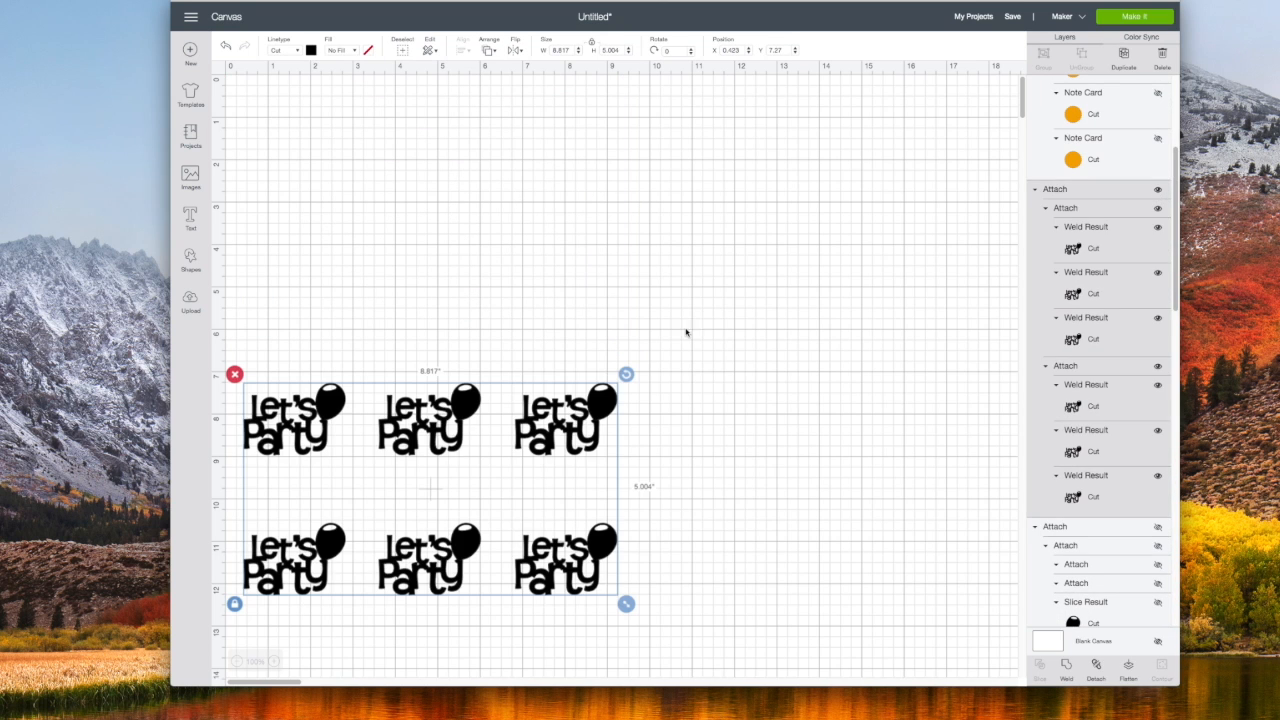
Detach the two rows of black phrases from each other and move the lower row up close beneath the upper one.
{"action": "right_click", "coordinate": [563, 566]}
{"action": "left_click", "coordinate": [597, 489]}
{"action": "left_click_drag", "start_coordinate": [570, 568], "coordinate": [566, 508]}
{"action": "left_click", "coordinate": [717, 525]}
Preview the black phrases on their cutting mat, shift the lower row down and try the Mirror option.
{"action": "left_click", "coordinate": [1131, 14]}
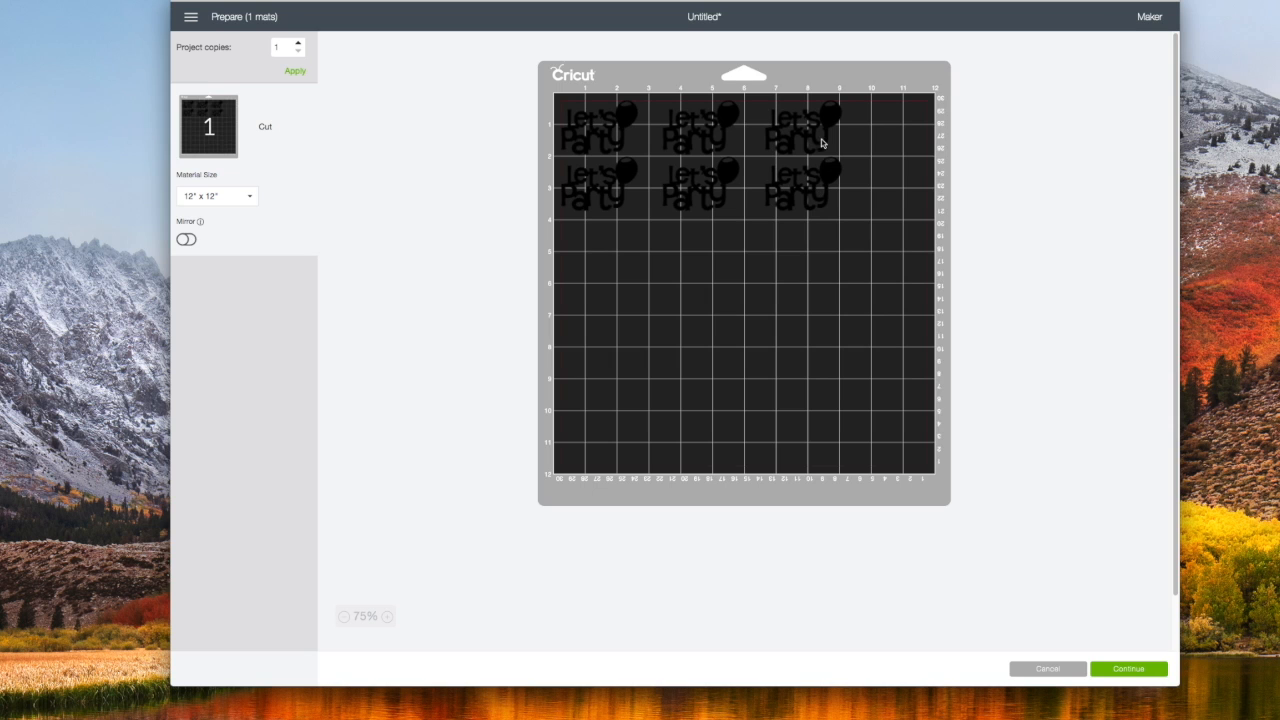
{"action": "mouse_move", "coordinate": [821, 178]}
{"action": "left_mouse_down"}
{"action": "mouse_move", "coordinate": [817, 211]}
{"action": "mouse_move", "coordinate": [812, 189]}
{"action": "left_mouse_up"}
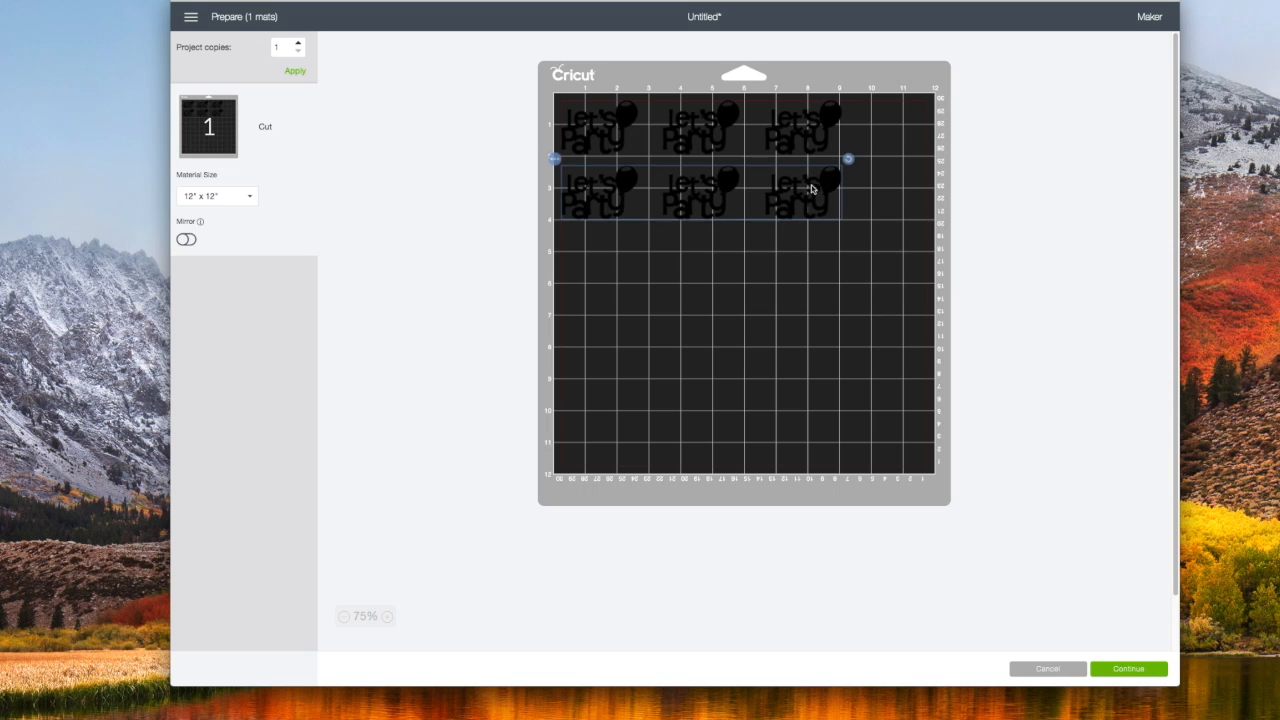
{"action": "left_click", "coordinate": [812, 138]}
{"action": "left_click", "coordinate": [187, 240]}
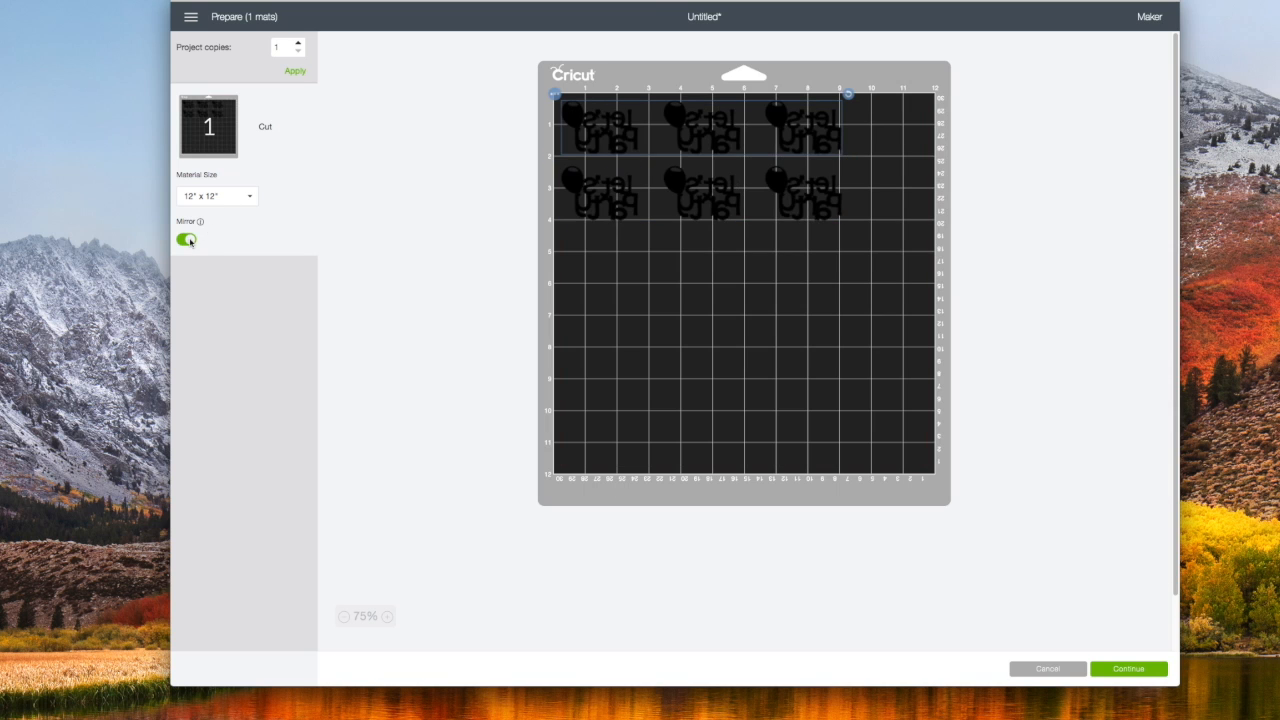
{"action": "left_click", "coordinate": [190, 241]}
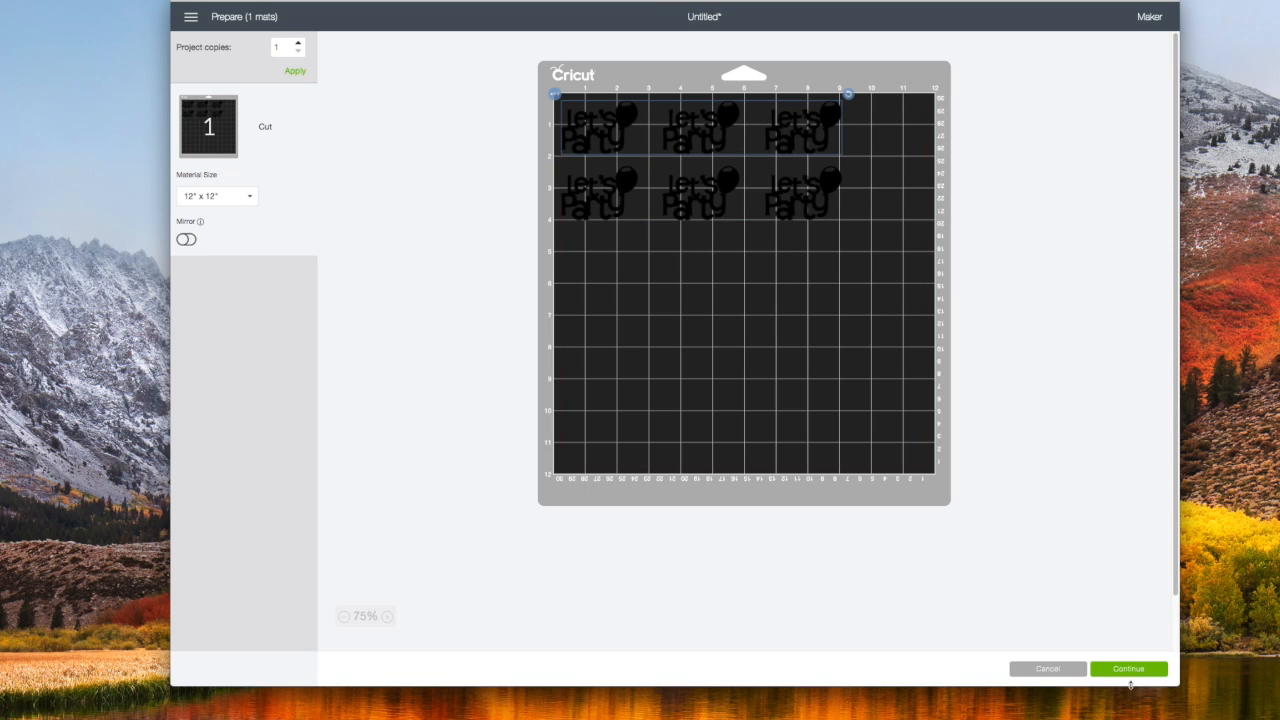
{"action": "left_click", "coordinate": [1047, 668]}
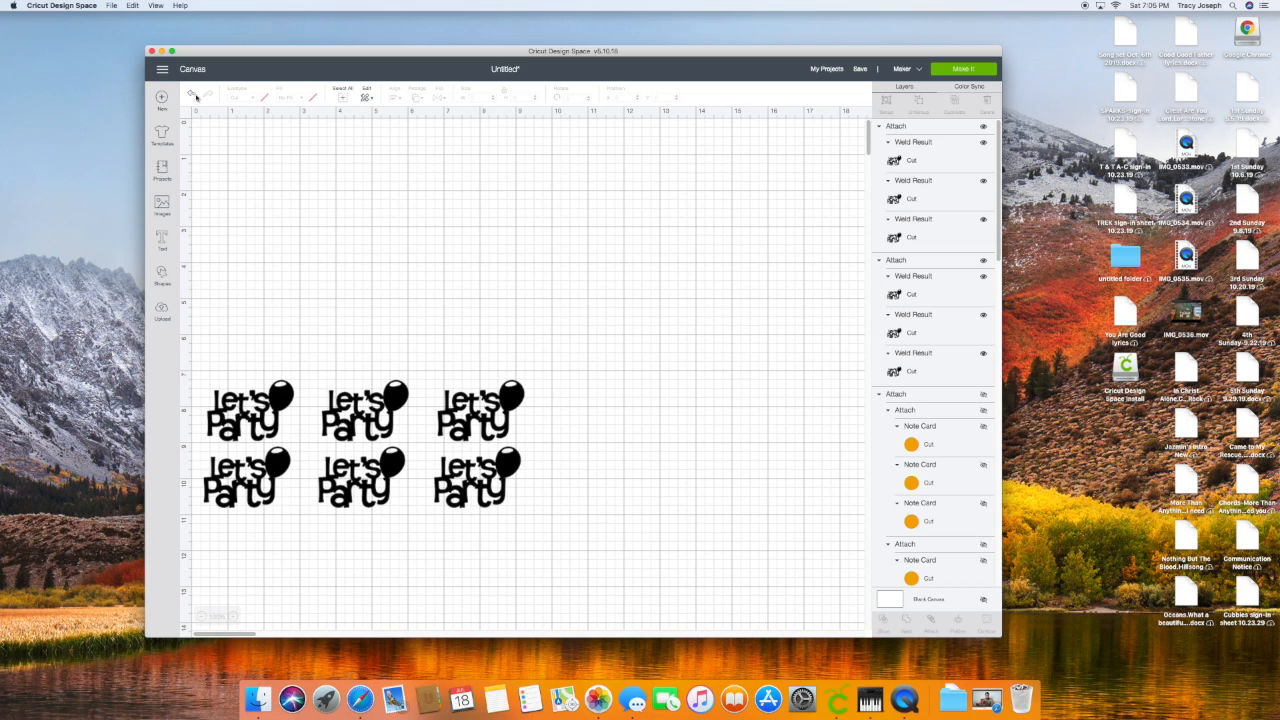
Undo the move of the lower phrase row and show the orange circles again.
{"action": "left_click", "coordinate": [194, 96]}
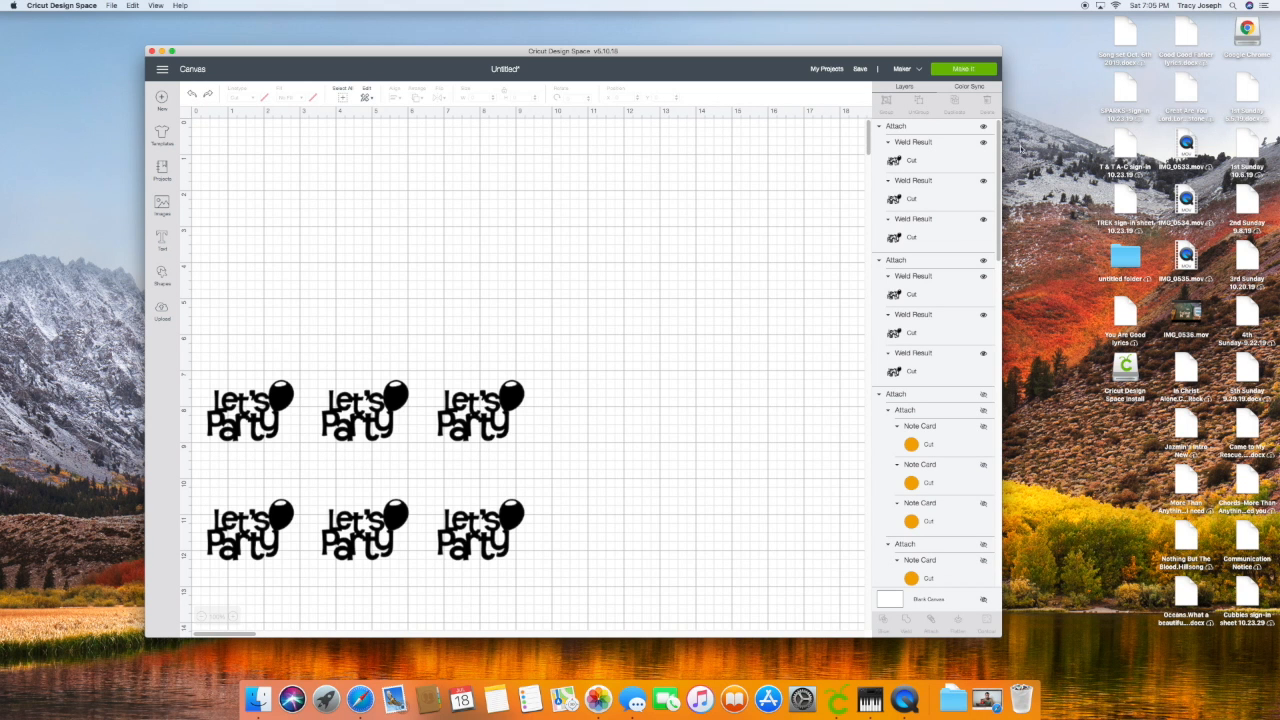
{"action": "left_click", "coordinate": [983, 395]}
{"action": "scroll", "coordinate": [984, 300], "scroll_direction": "down", "scroll_amount": 5}
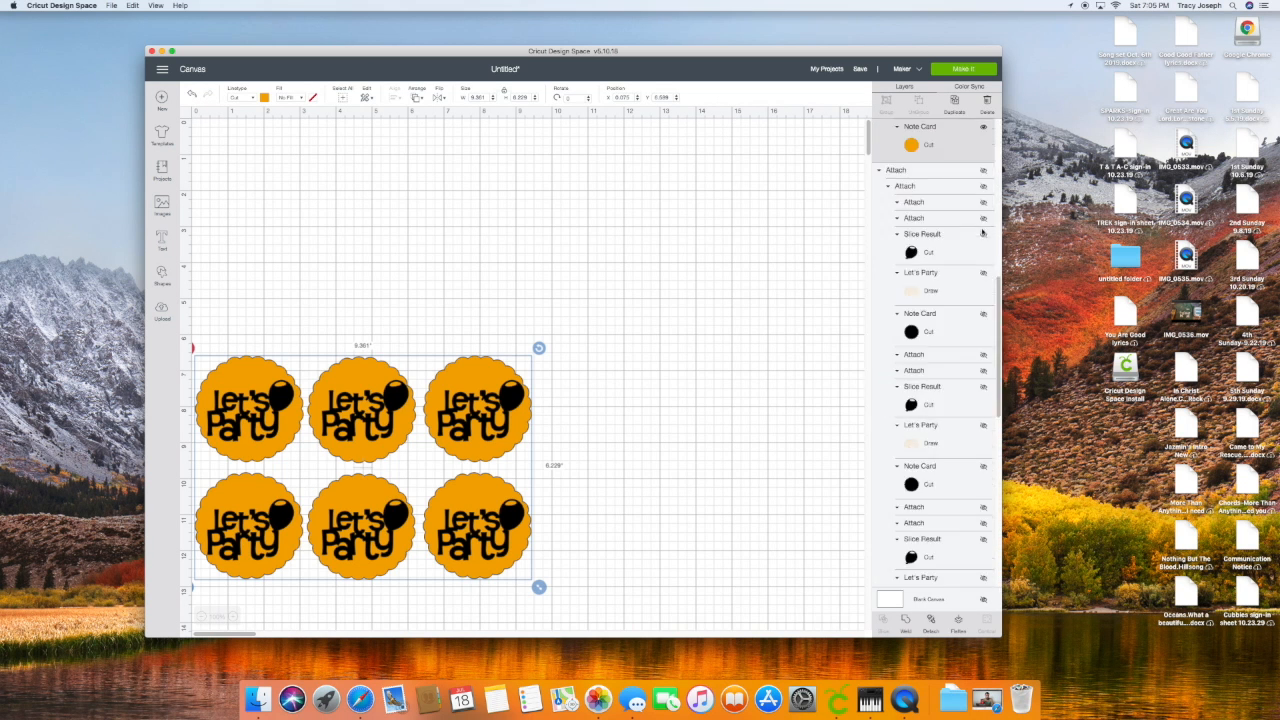
Show all six black scalloped circles with their drawn text on the canvas again.
{"action": "scroll", "coordinate": [984, 175], "scroll_direction": "down", "scroll_amount": 1}
{"action": "left_click", "coordinate": [983, 130]}
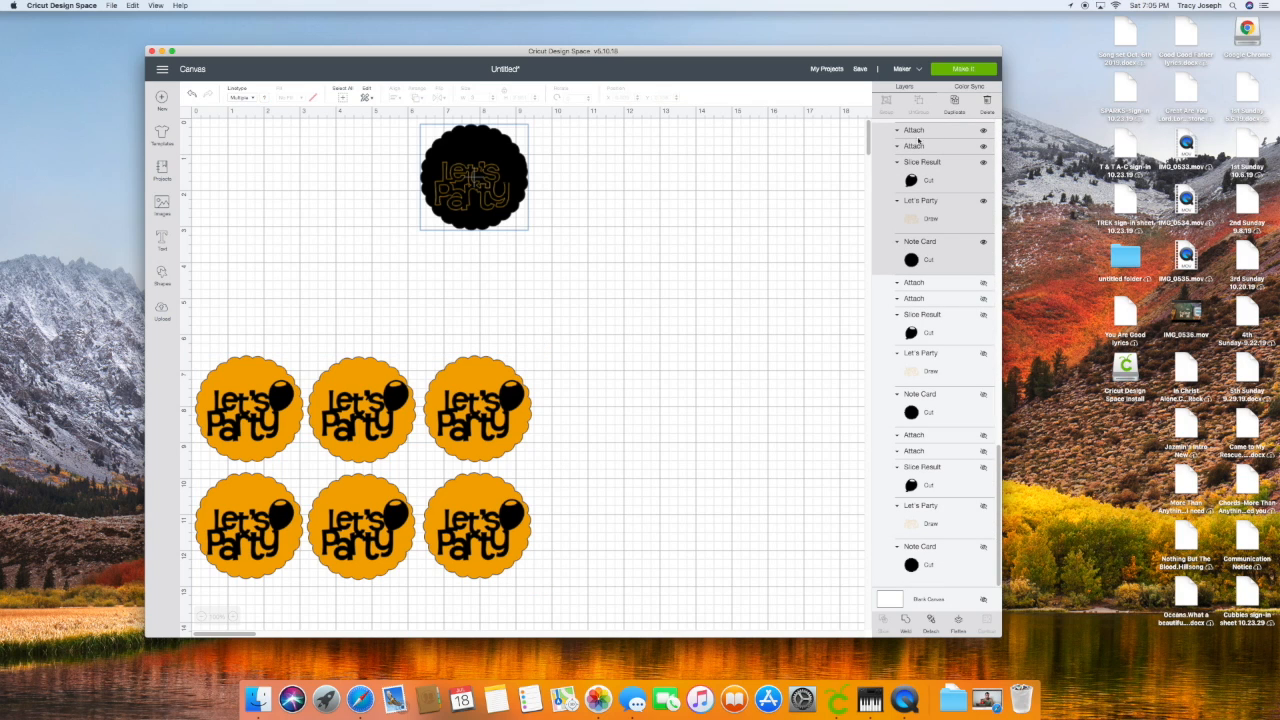
{"action": "left_click", "coordinate": [983, 283]}
{"action": "left_click", "coordinate": [983, 451]}
{"action": "scroll", "coordinate": [983, 455], "scroll_direction": "down", "scroll_amount": 3}
{"action": "scroll", "coordinate": [982, 443], "scroll_direction": "up", "scroll_amount": 3}
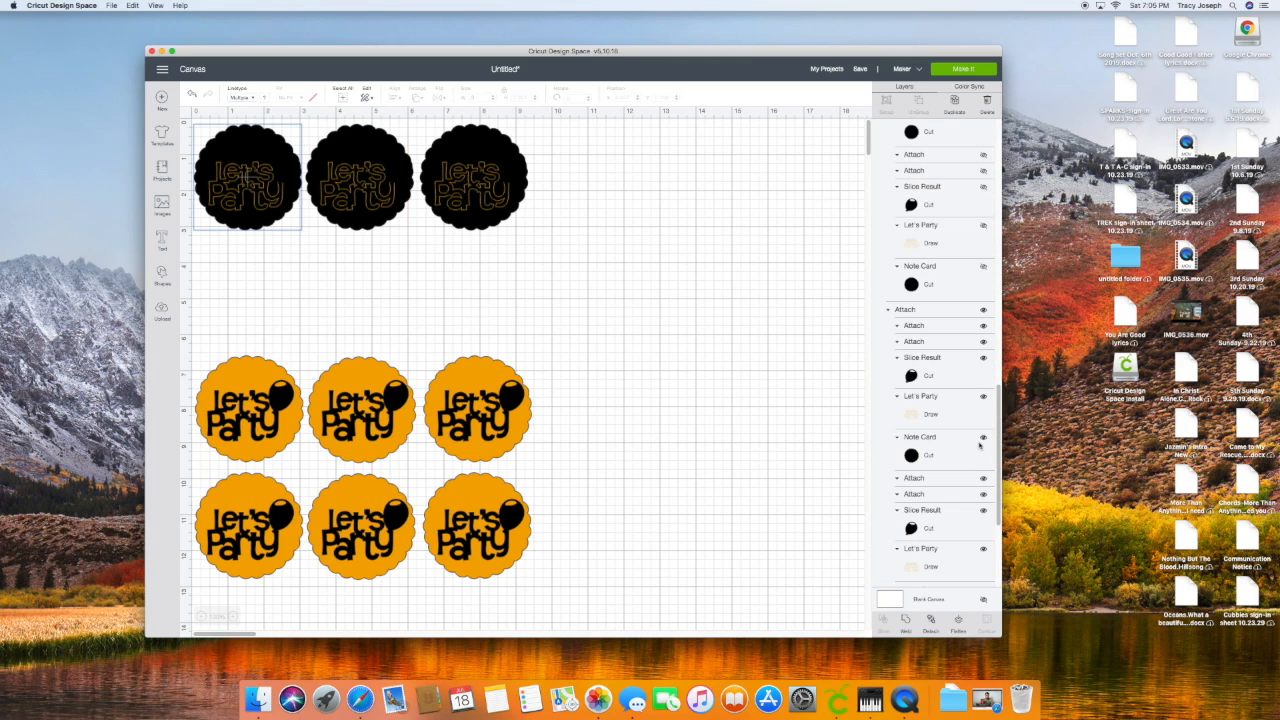
{"action": "scroll", "coordinate": [987, 191], "scroll_direction": "up", "scroll_amount": 2}
{"action": "scroll", "coordinate": [987, 191], "scroll_direction": "up", "scroll_amount": 3}
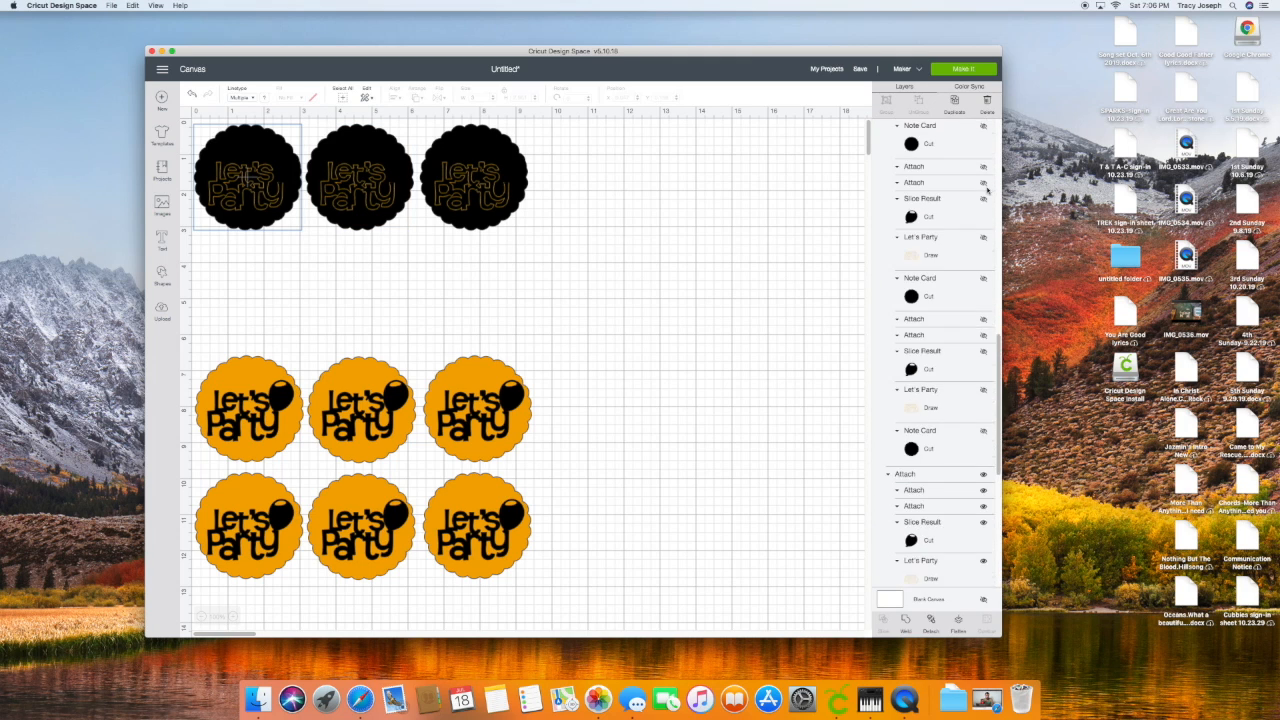
{"action": "left_click", "coordinate": [983, 166]}
{"action": "left_click", "coordinate": [983, 166]}
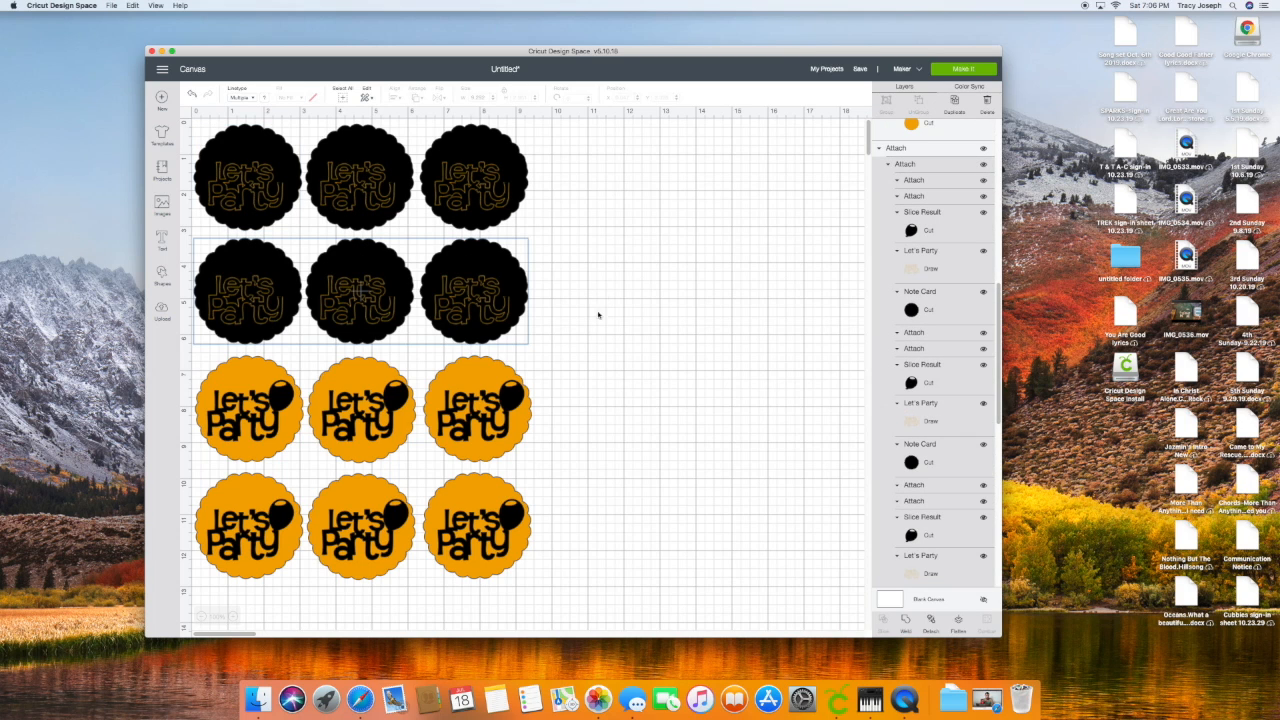
Save the project as "dessert toppers-demo" with Cloud & Computer as the save location.
{"action": "left_click", "coordinate": [496, 185]}
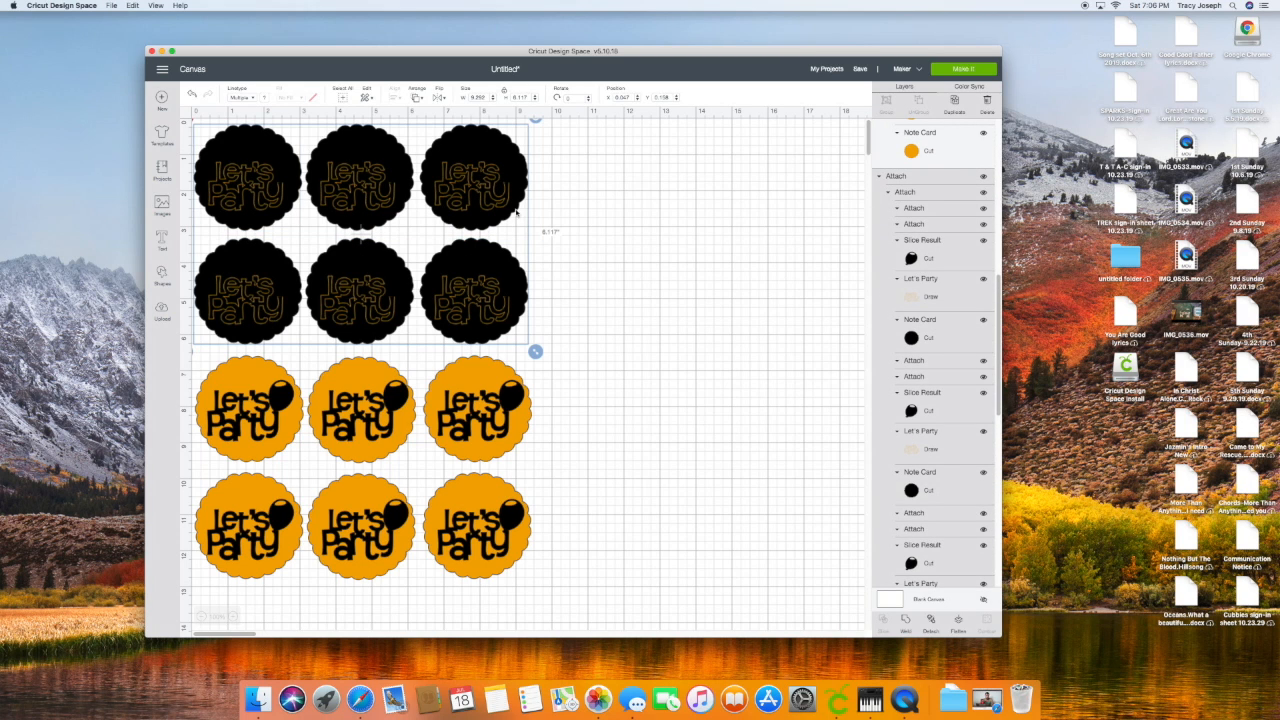
{"action": "right_click", "coordinate": [516, 211]}
{"action": "left_click", "coordinate": [598, 405]}
{"action": "left_click_drag", "start_coordinate": [415, 251], "coordinate": [250, 151]}
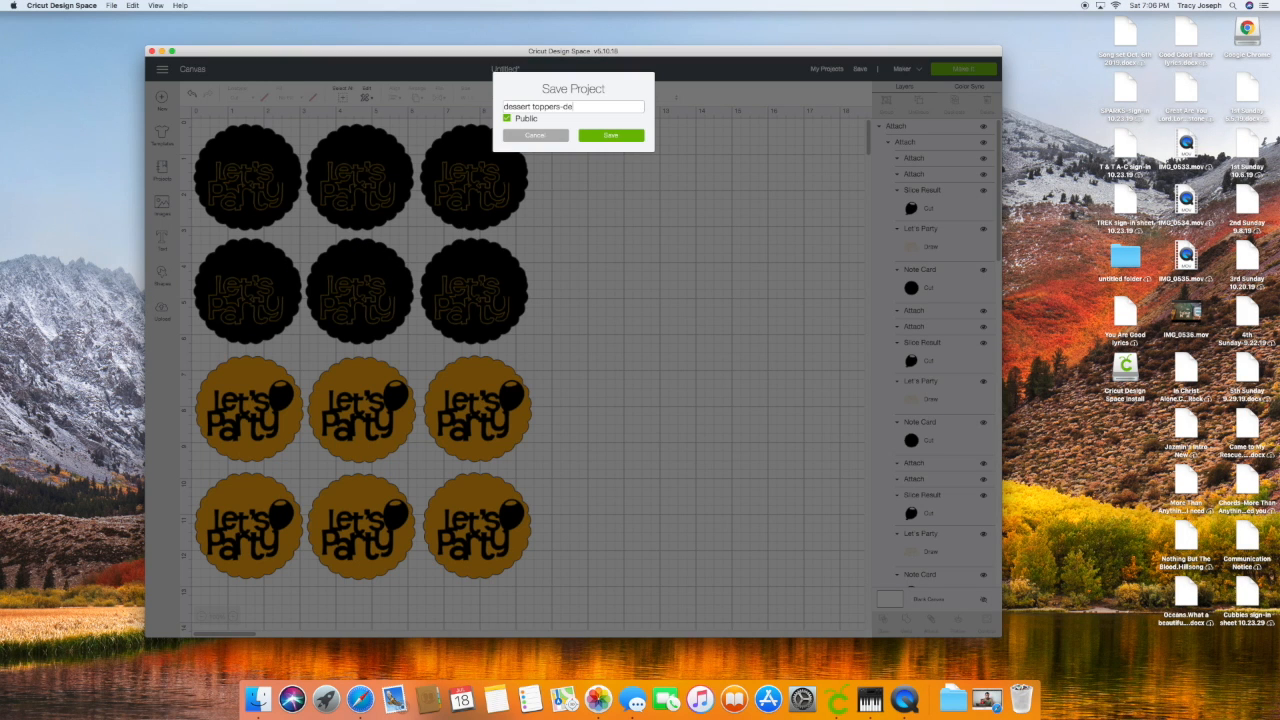
{"action": "left_click", "coordinate": [616, 143]}
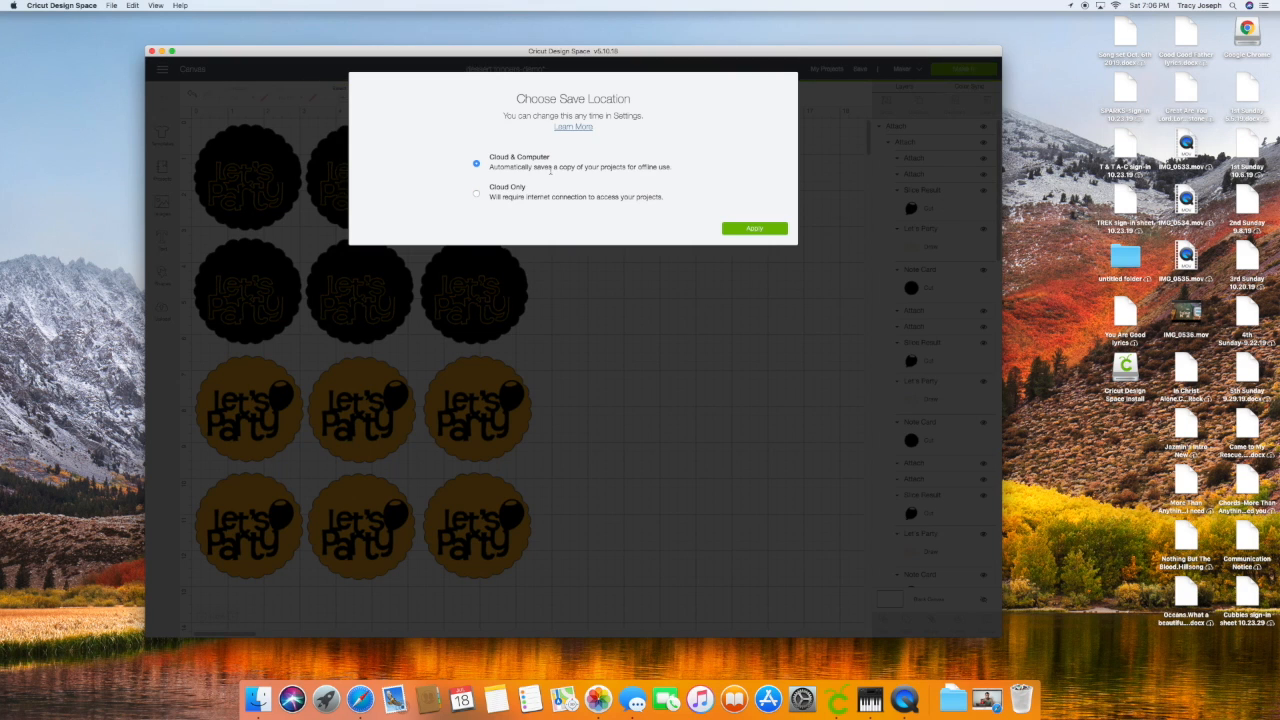
{"action": "left_click", "coordinate": [763, 232]}
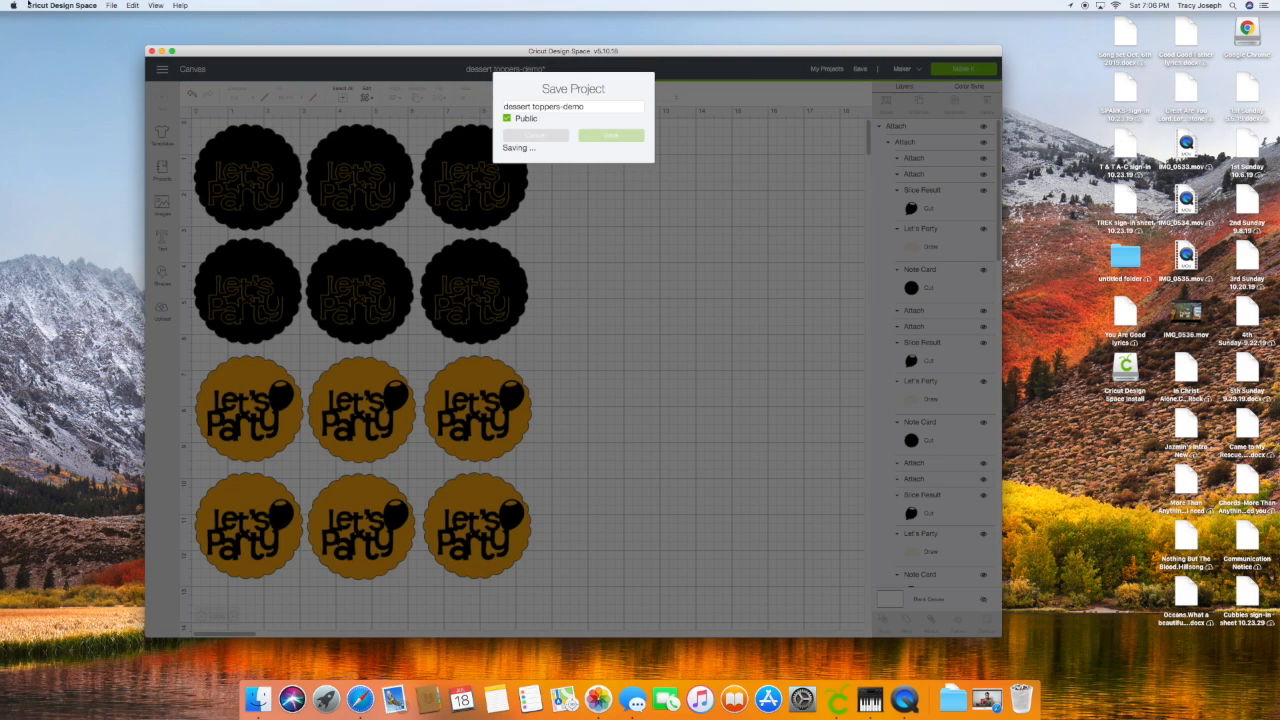